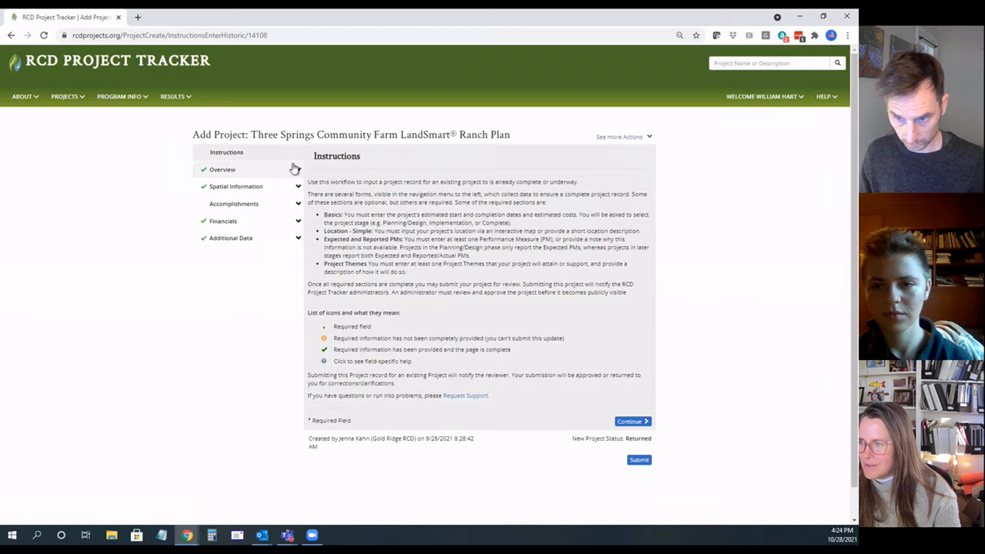
click(838, 101)
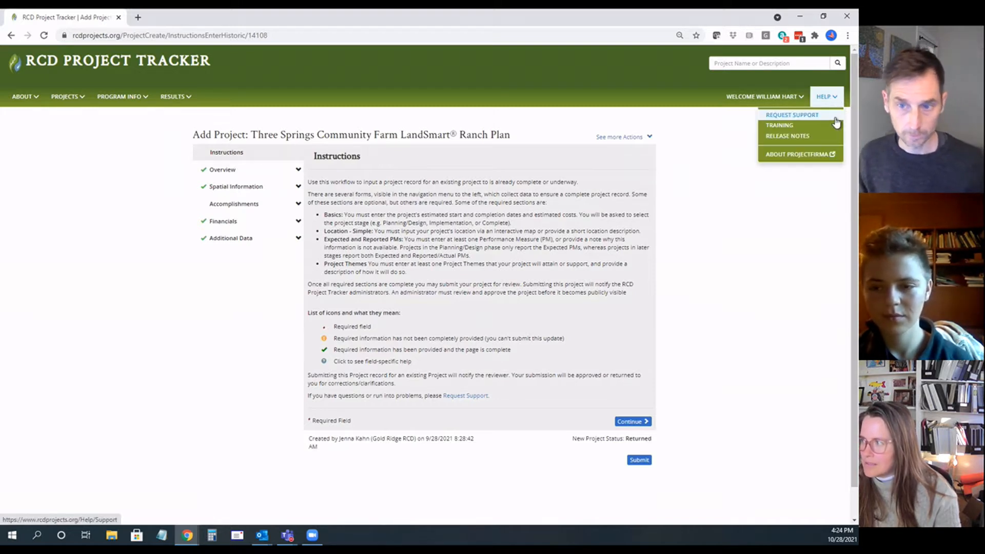
click(738, 205)
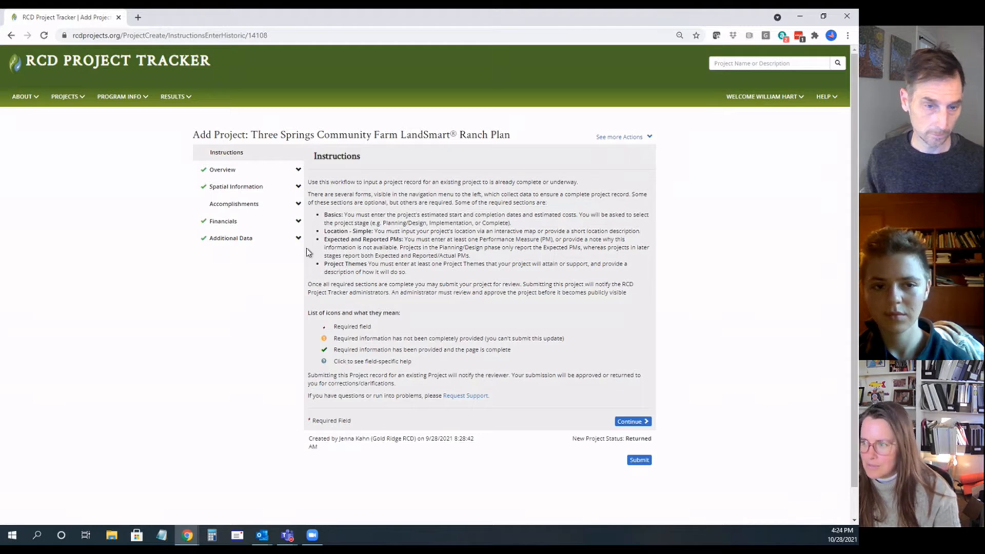
drag(310, 181, 386, 308)
click(408, 319)
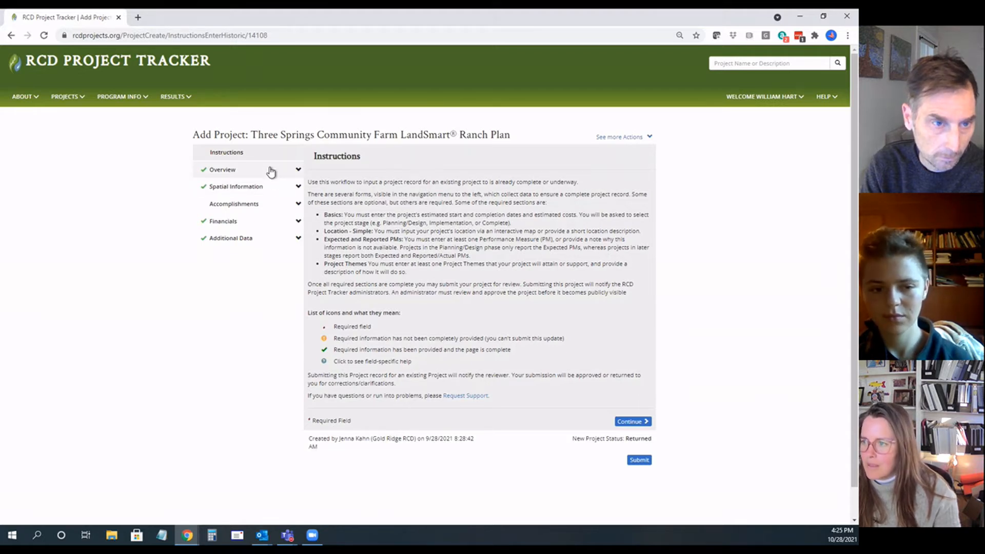
Step: Open the project's Basics page and set the Primary Resource Area to Carbon Farm Planning & Implementation
click(228, 172)
click(229, 185)
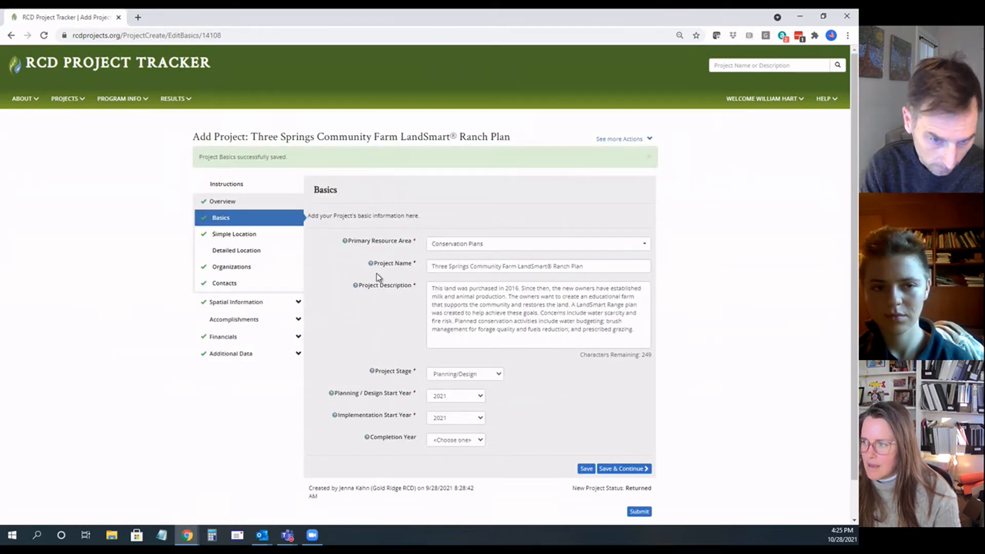
click(495, 246)
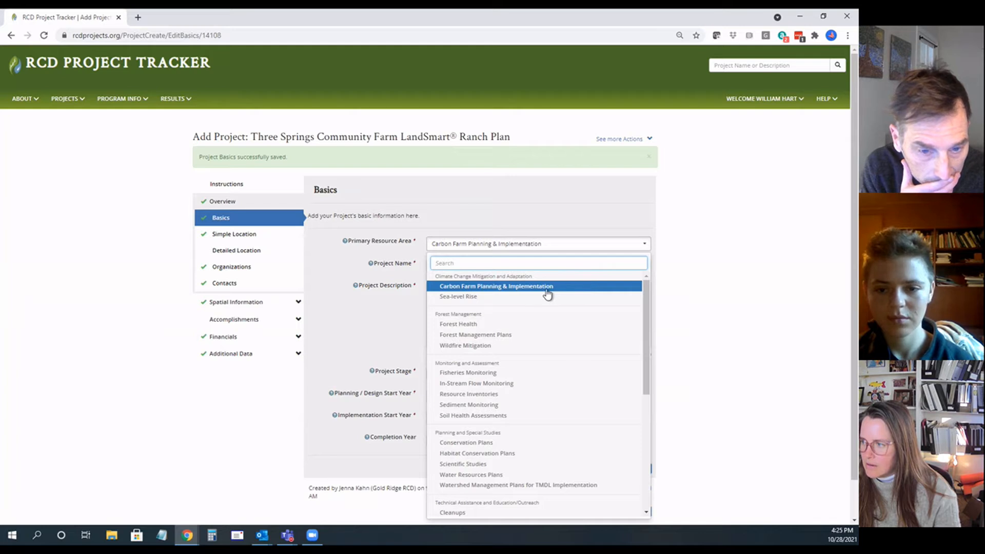
click(515, 287)
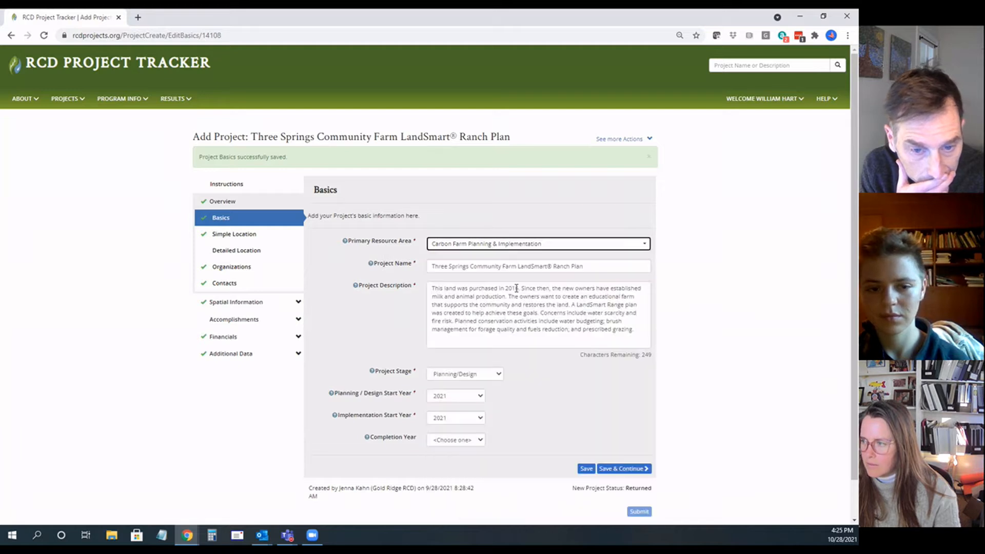
Step: Add the prefix "Carbon Farm Plan: " to the beginning of the project name
click(433, 267)
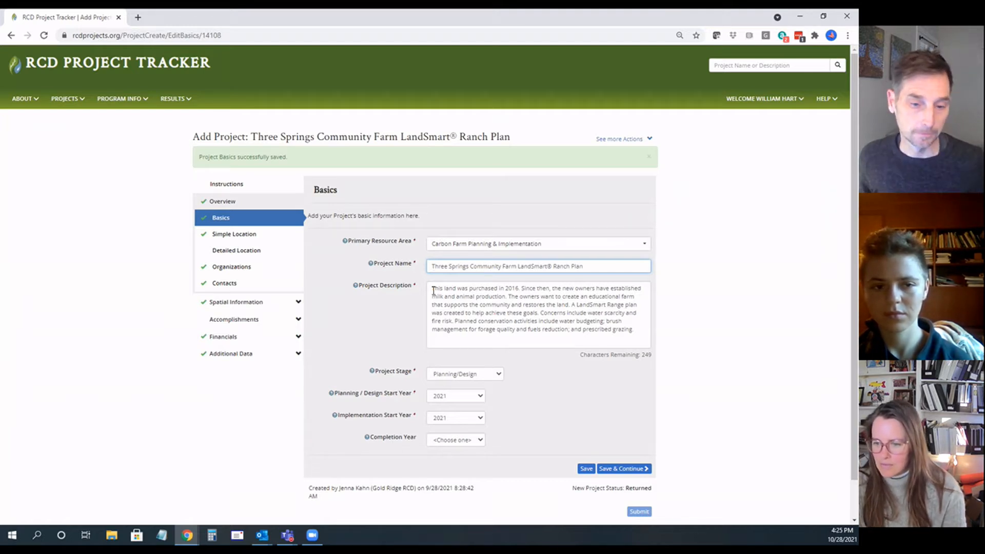
text(B)
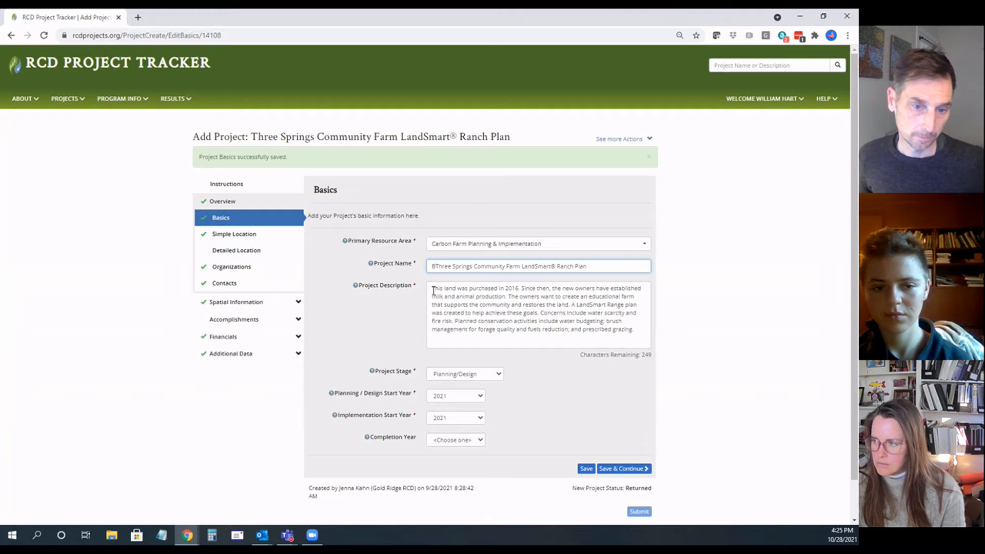
key(BackSpace)
text(Carbon Farm Plan:)
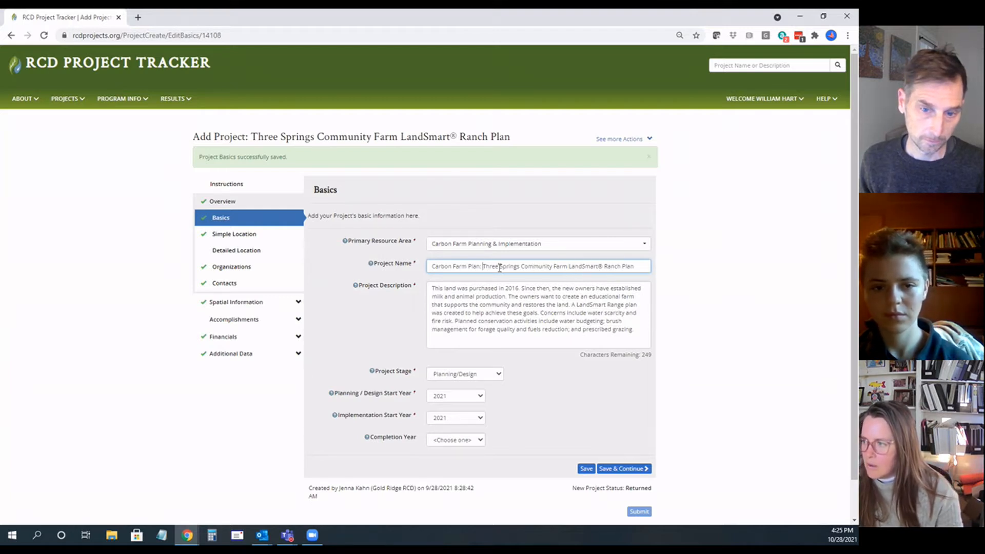
drag(485, 267, 632, 267)
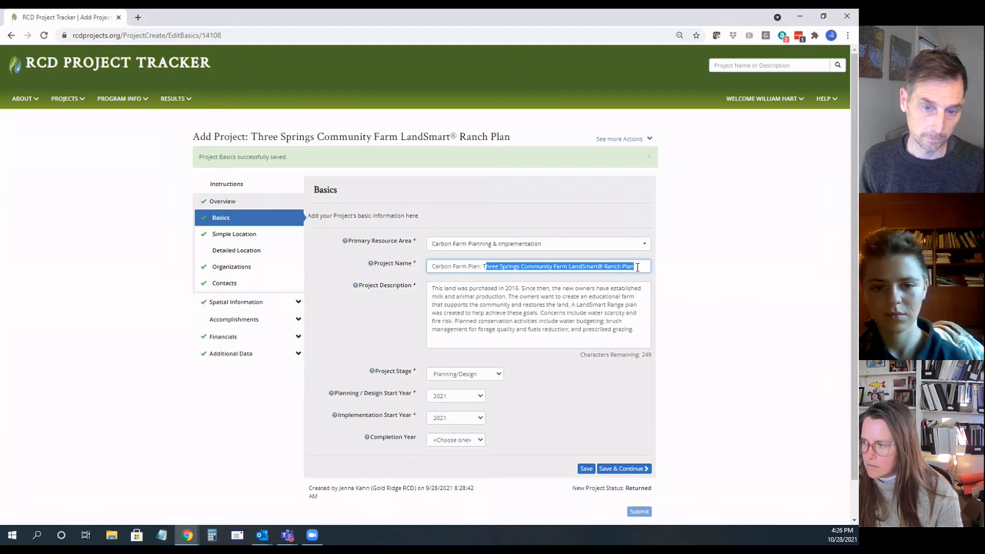
click(604, 263)
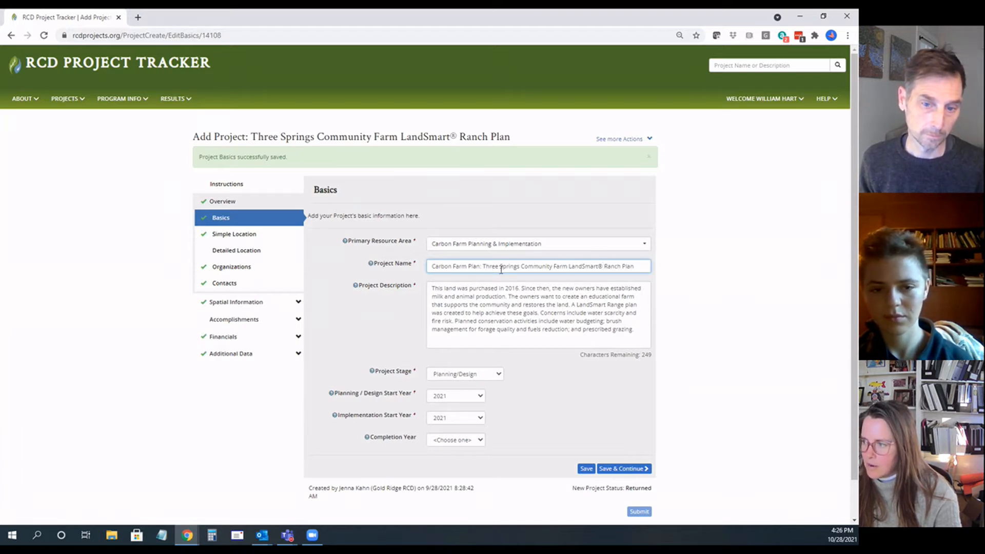
drag(491, 269, 610, 277)
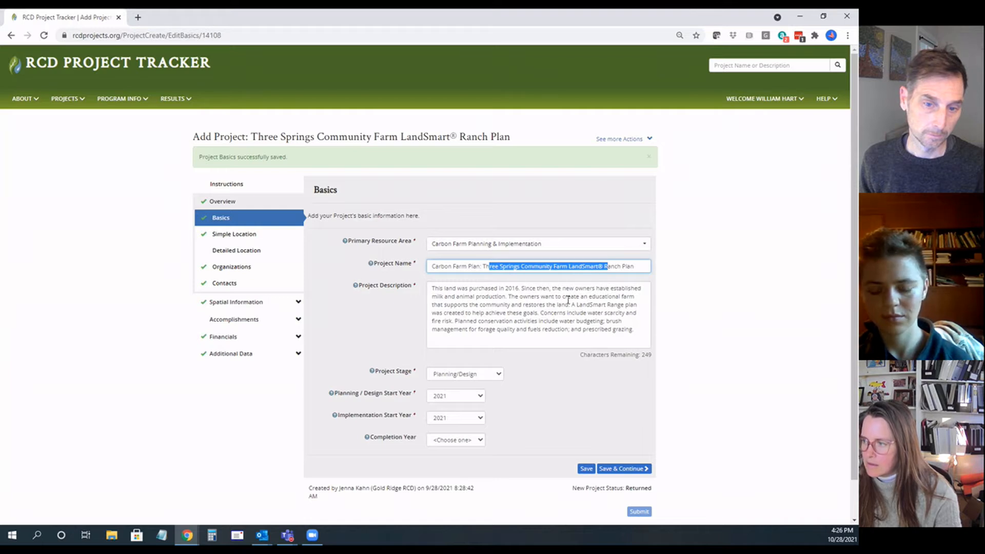
click(527, 311)
drag(637, 335, 435, 289)
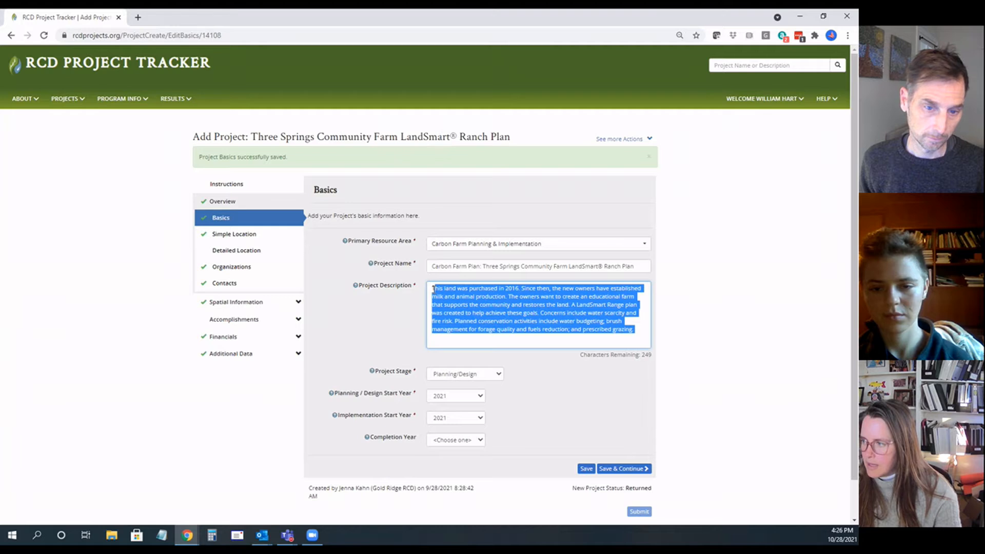
click(466, 327)
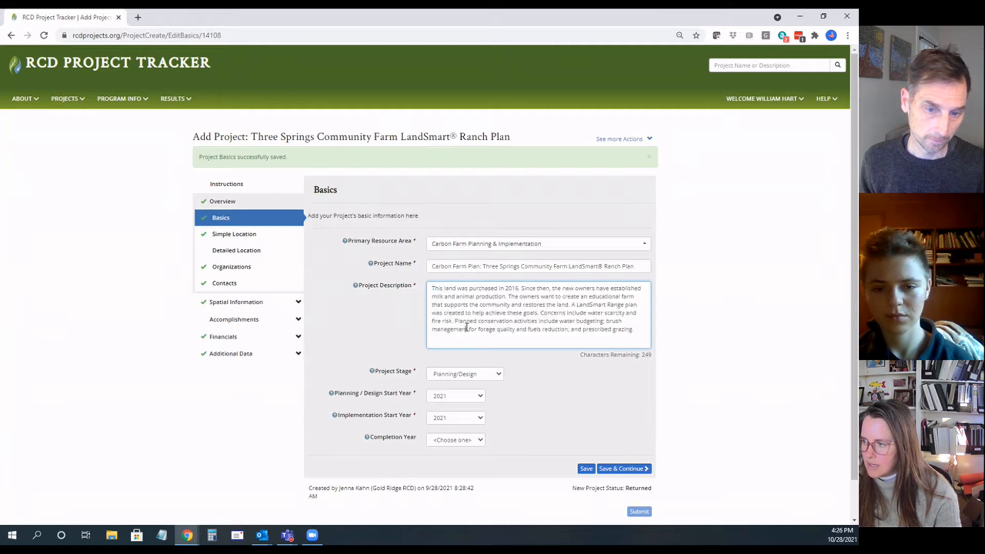
Step: Keep the project stage at Planning/Design with no completion year chosen, and save the Basics page to continue to Simple Location
scroll(466, 327, down, 1)
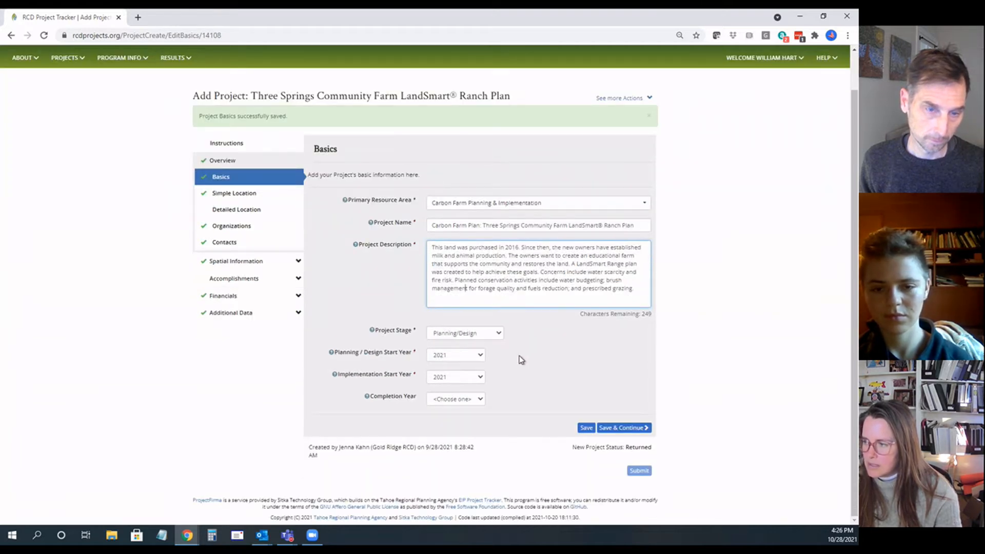
click(499, 334)
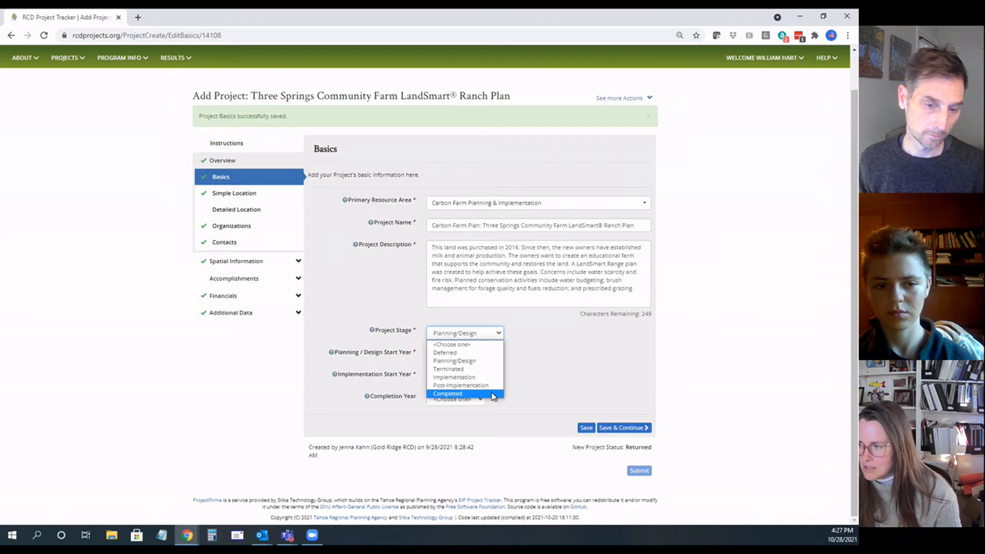
click(483, 365)
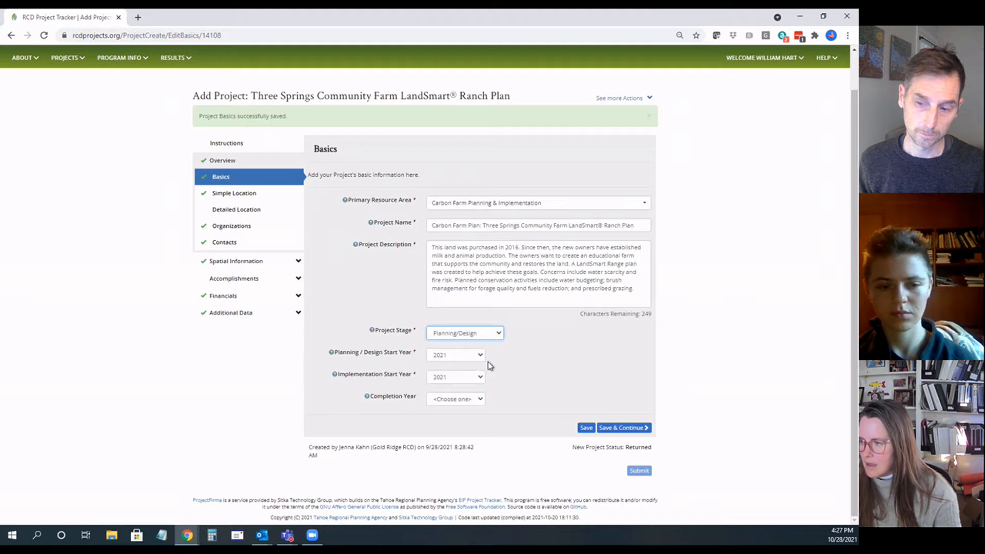
click(481, 399)
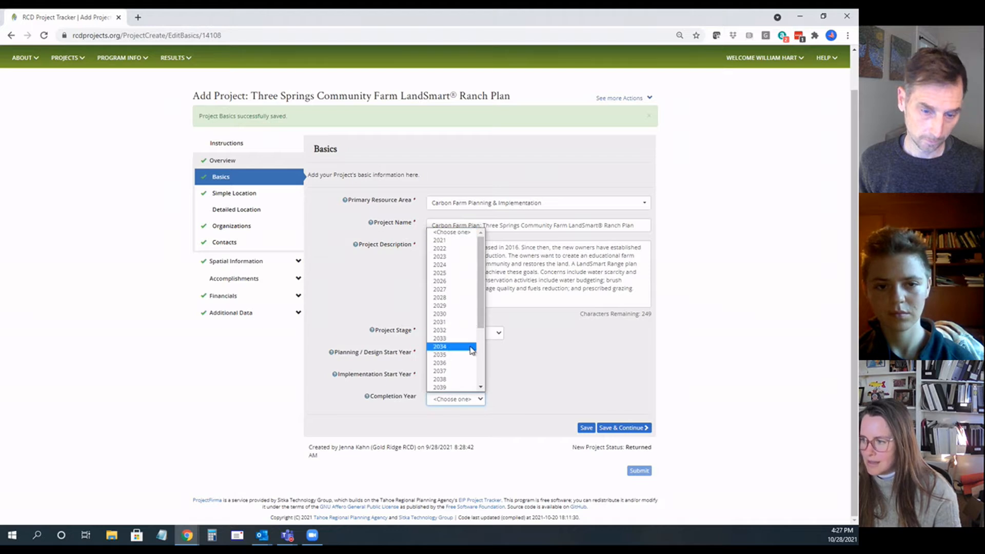
click(466, 233)
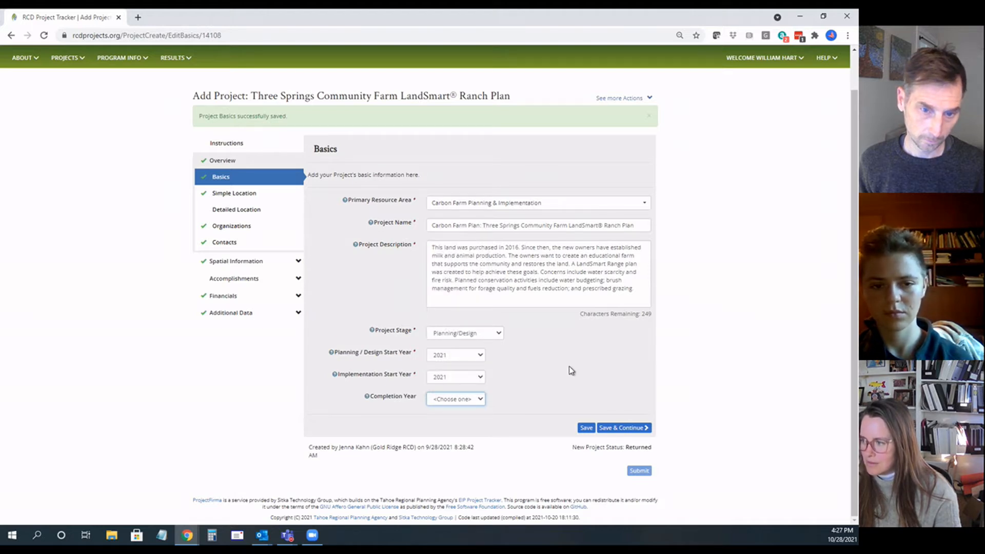
click(627, 430)
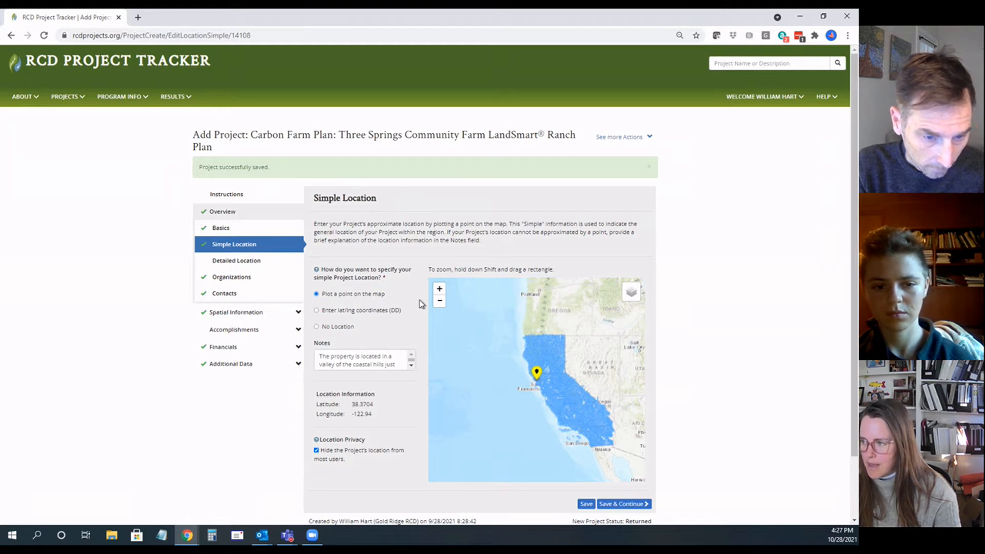
Step: Check the plotted map point, notes and coordinates on the Simple Location page, and save it to continue to Detailed Location
click(440, 290)
click(440, 291)
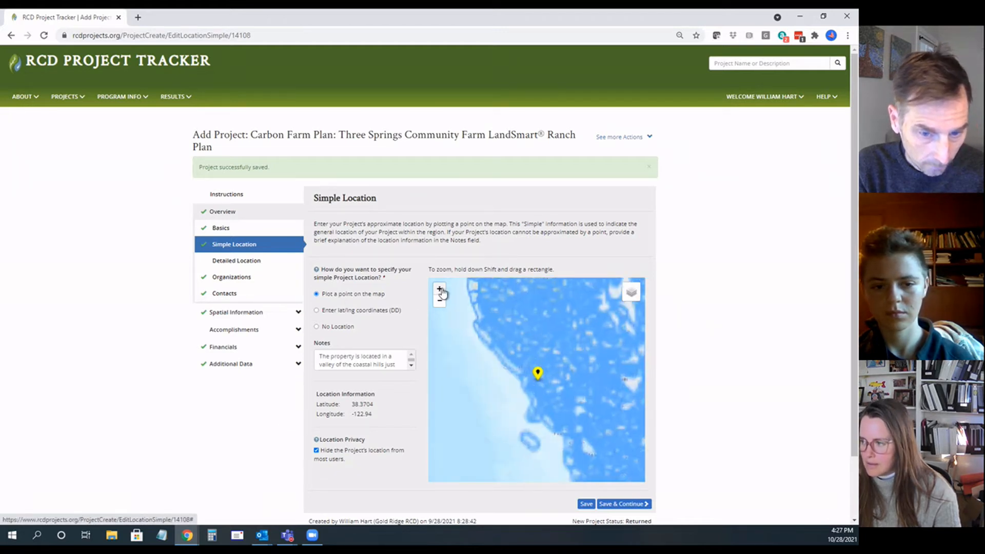
click(440, 290)
click(440, 290)
click(440, 290)
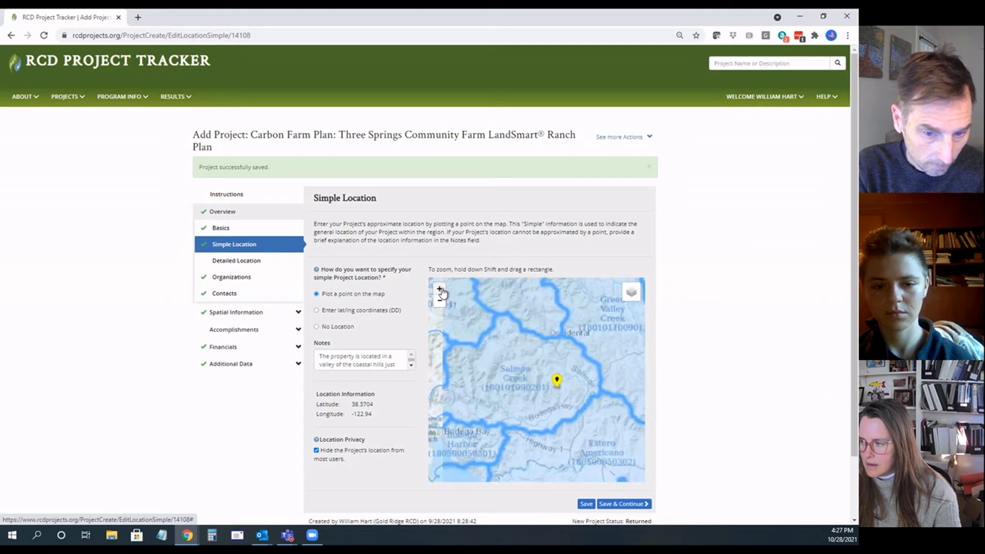
click(440, 290)
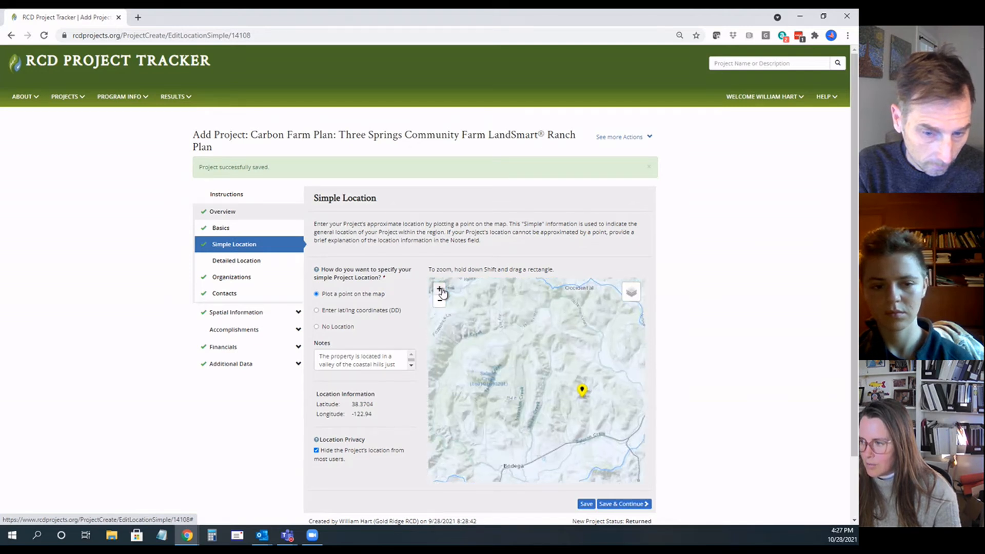
click(397, 363)
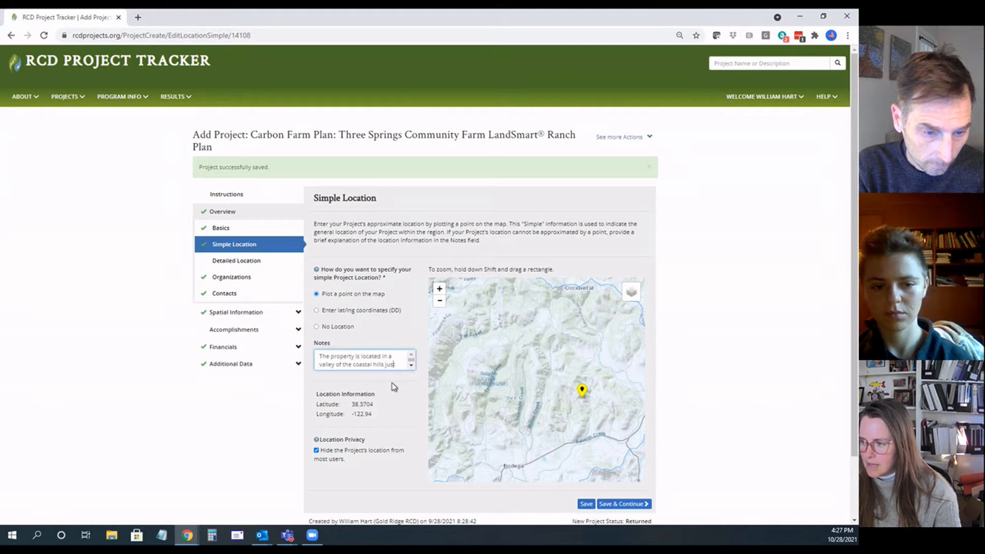
drag(381, 414, 344, 409)
click(317, 407)
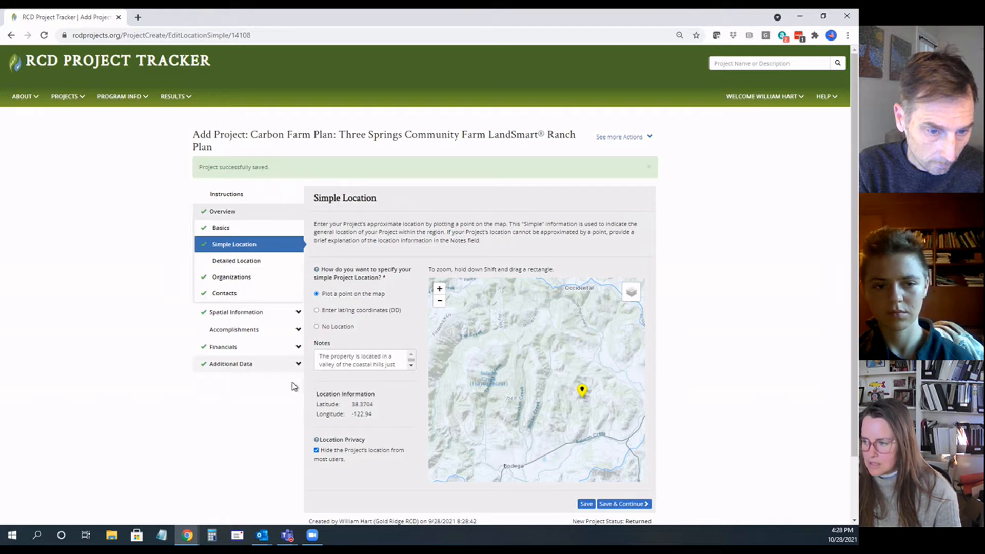
scroll(281, 440, down, 1)
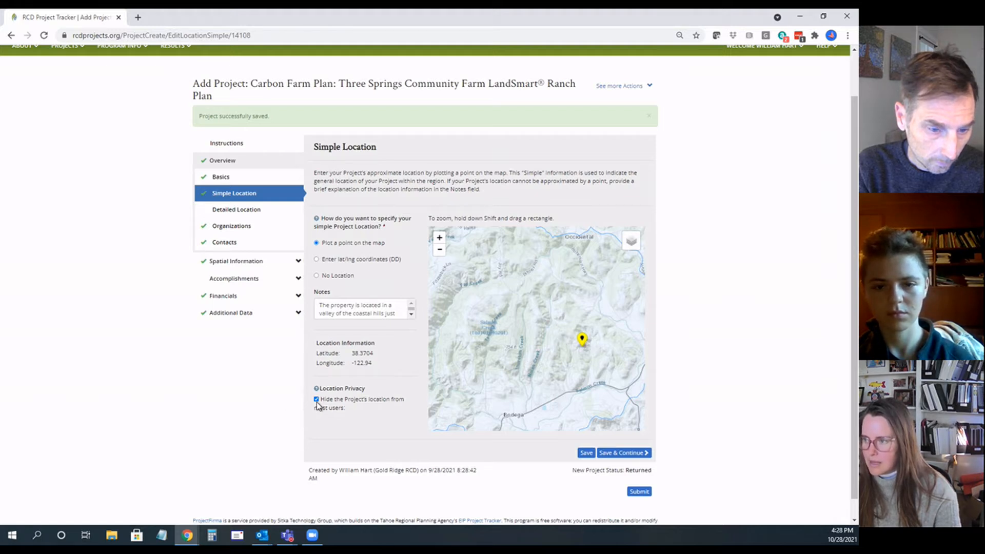
click(630, 456)
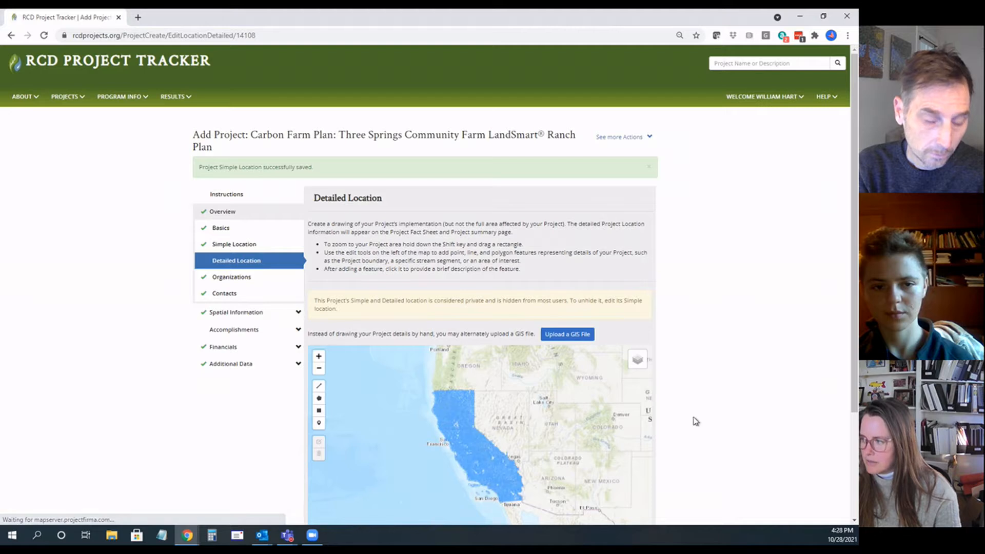
Step: Inspect the Detailed Location map and save the page without drawing any features, continuing to Organizations
scroll(849, 339, down, 2)
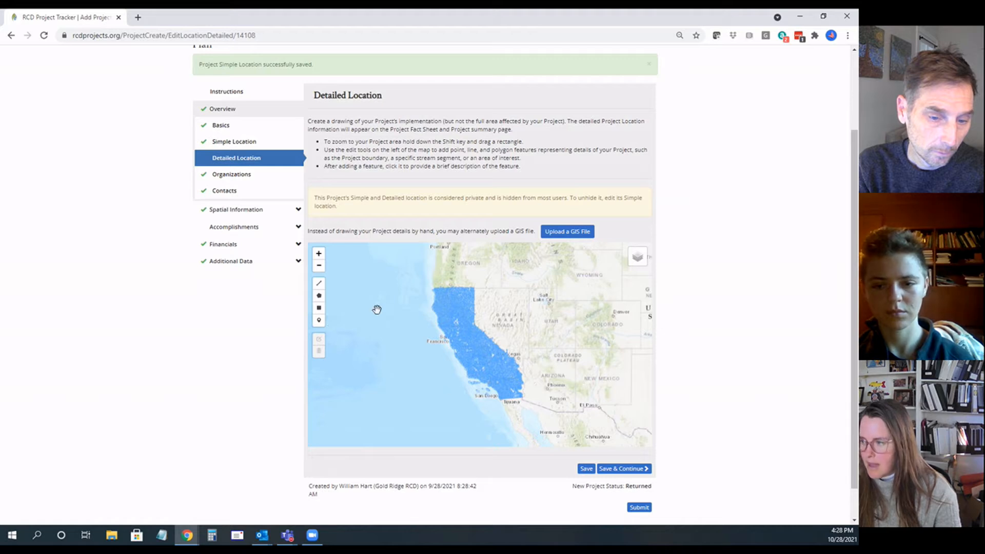
click(318, 253)
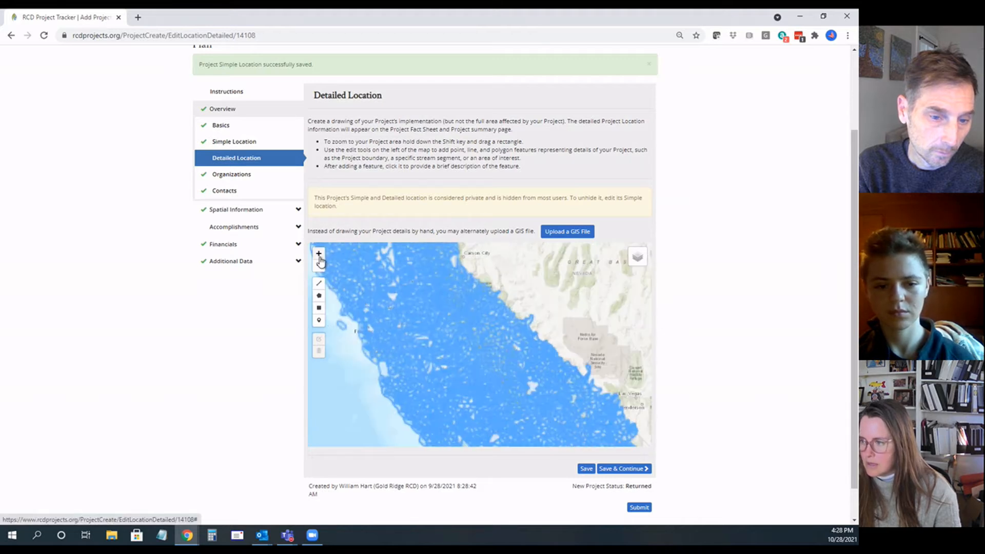
click(318, 254)
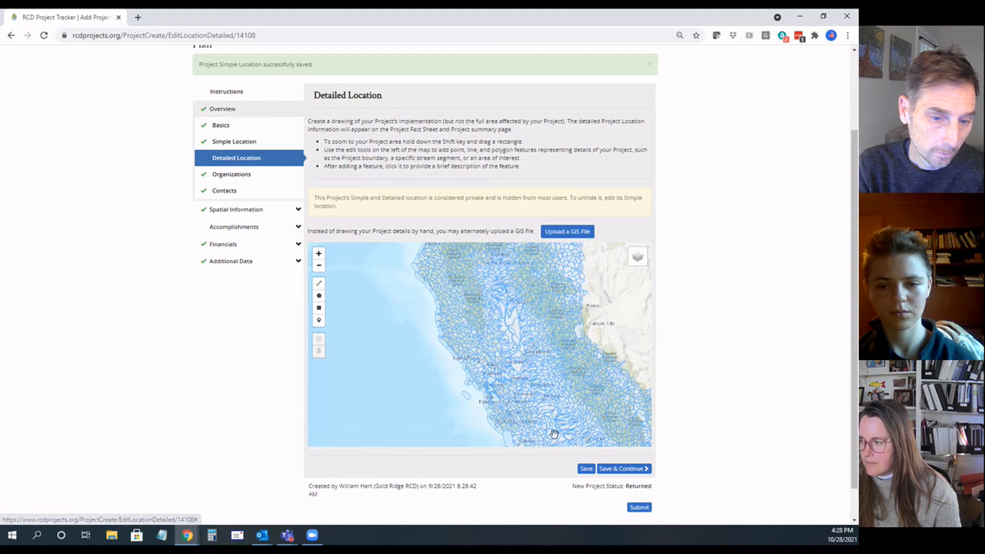
click(611, 470)
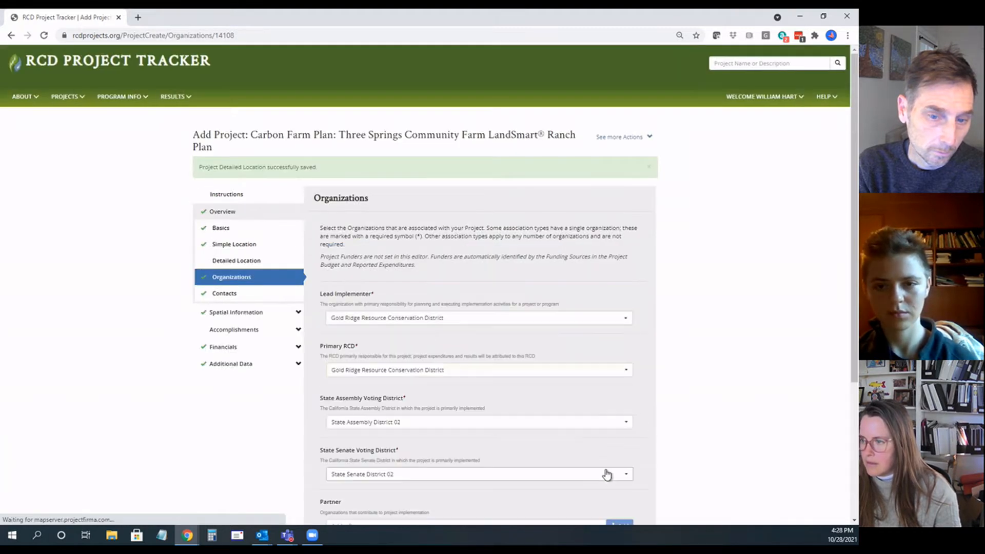
Step: Review the lead implementer, primary RCD and voting district selections on the Organizations page, checking the available lead implementer options
scroll(463, 277, down, 1)
scroll(463, 277, down, 1)
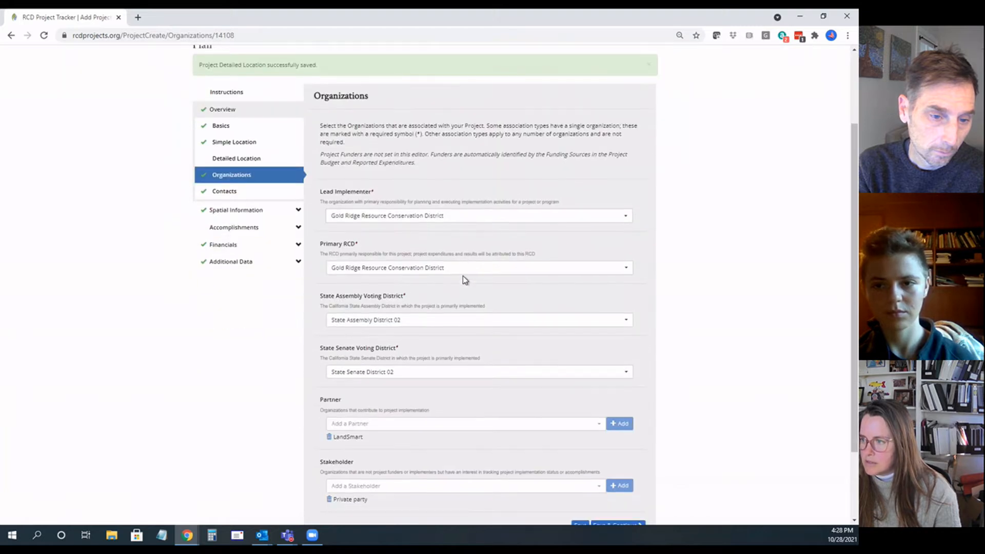
click(456, 217)
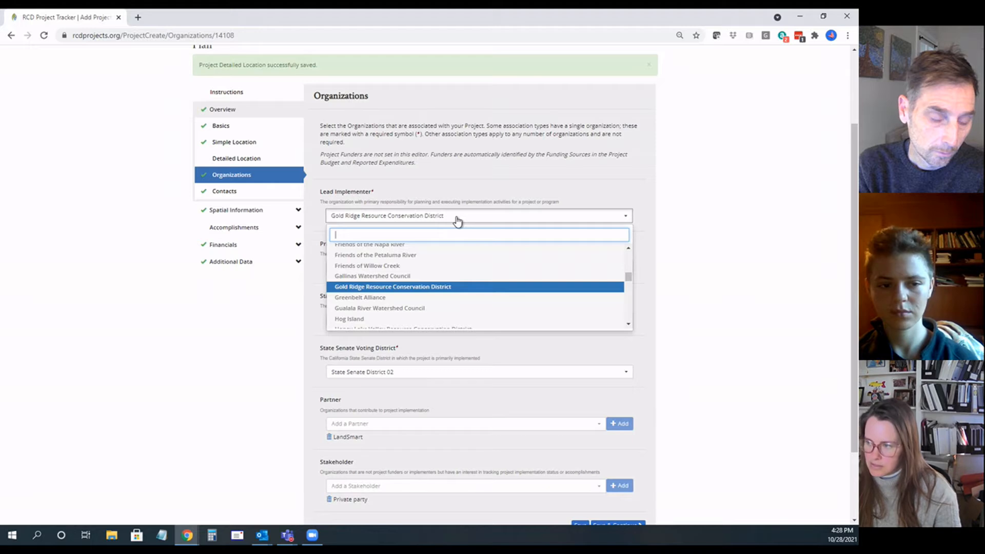
click(457, 221)
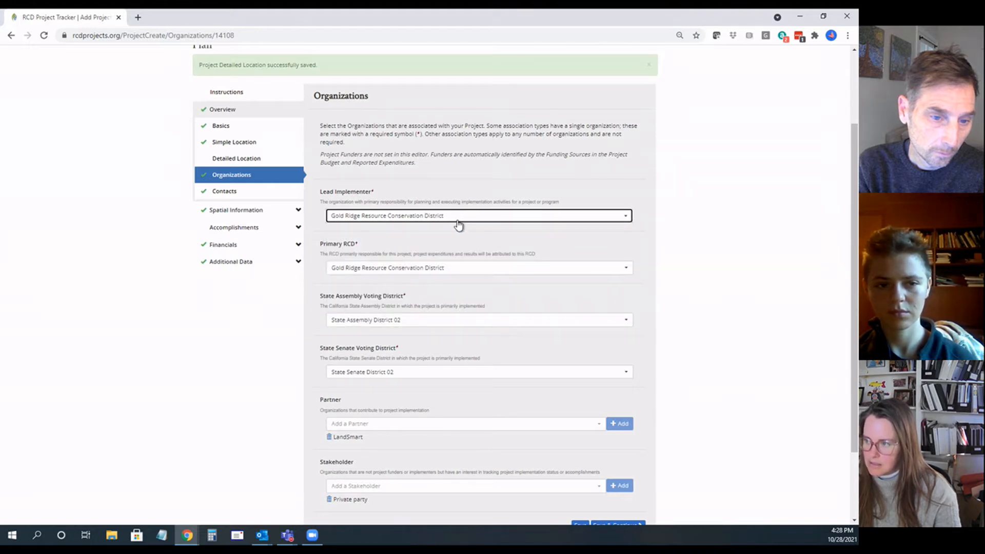
scroll(459, 244, down, 1)
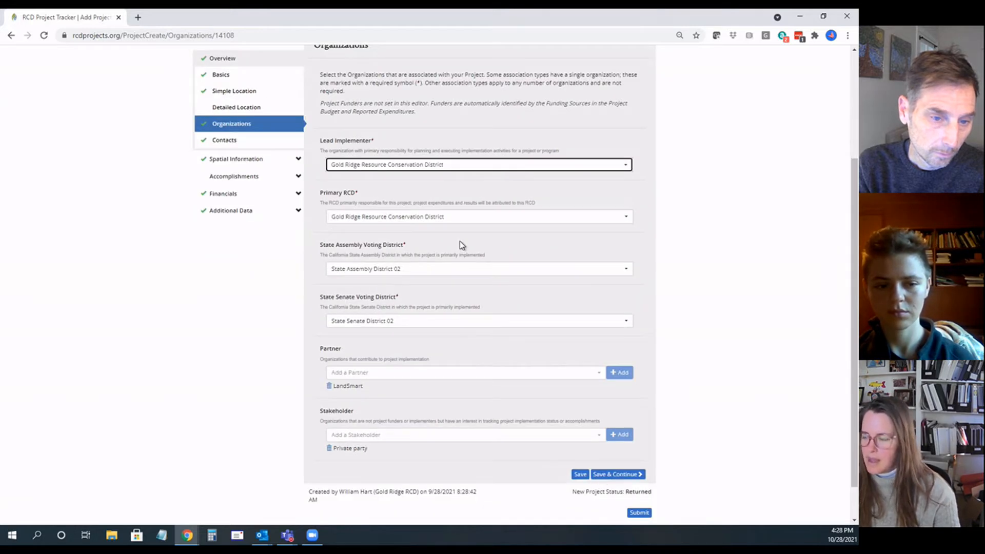
click(481, 167)
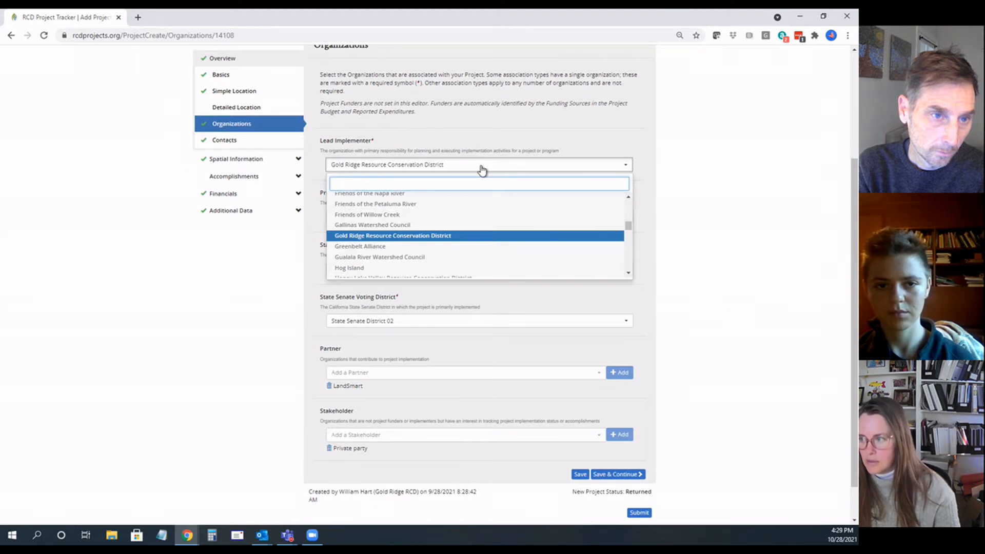
click(482, 170)
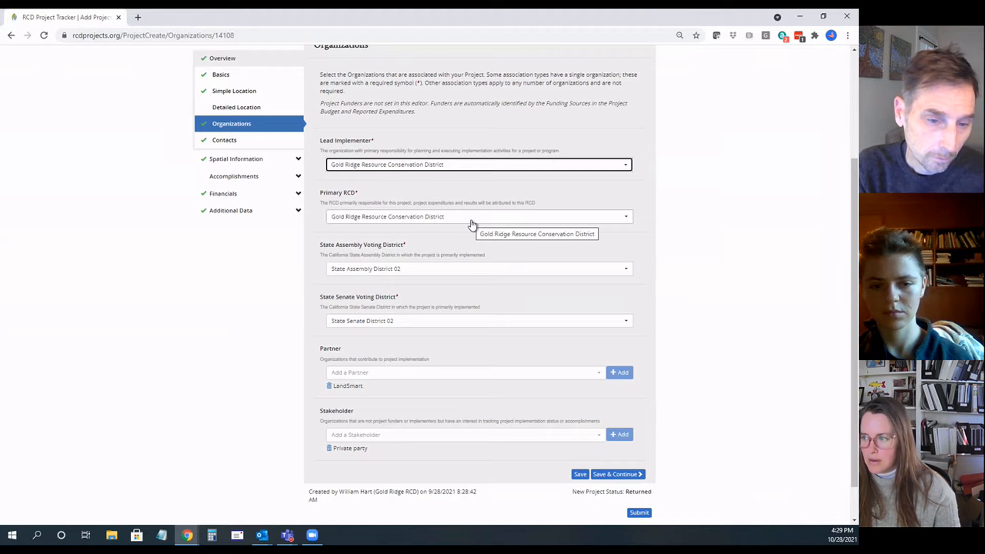
scroll(465, 232, down, 1)
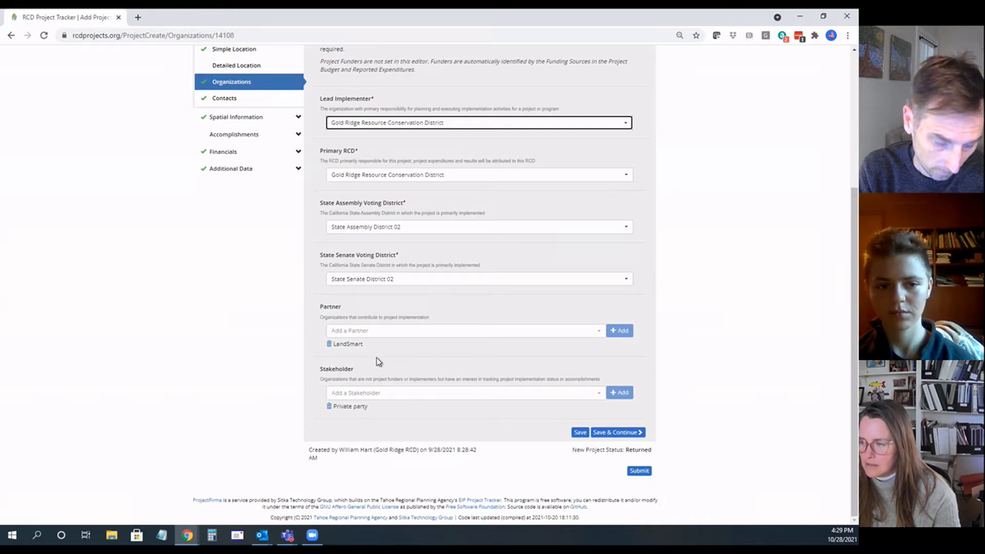
Step: Add U.S. Natural Resources Conservation Service as a project partner alongside LandSmart
drag(363, 345, 342, 348)
click(368, 346)
click(365, 332)
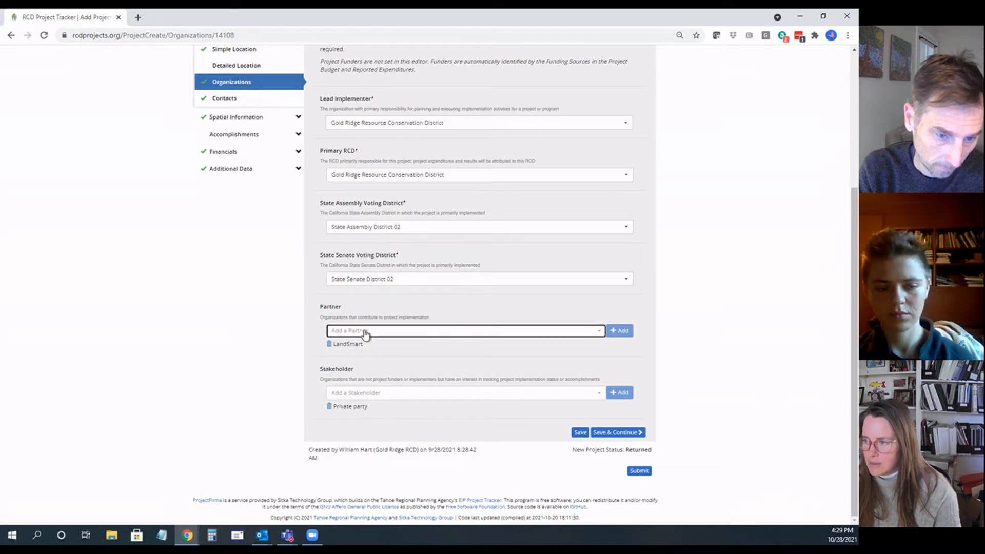
text(nrcd)
key(BackSpace)
key(BackSpace)
key(BackSpace)
key(BackSpace)
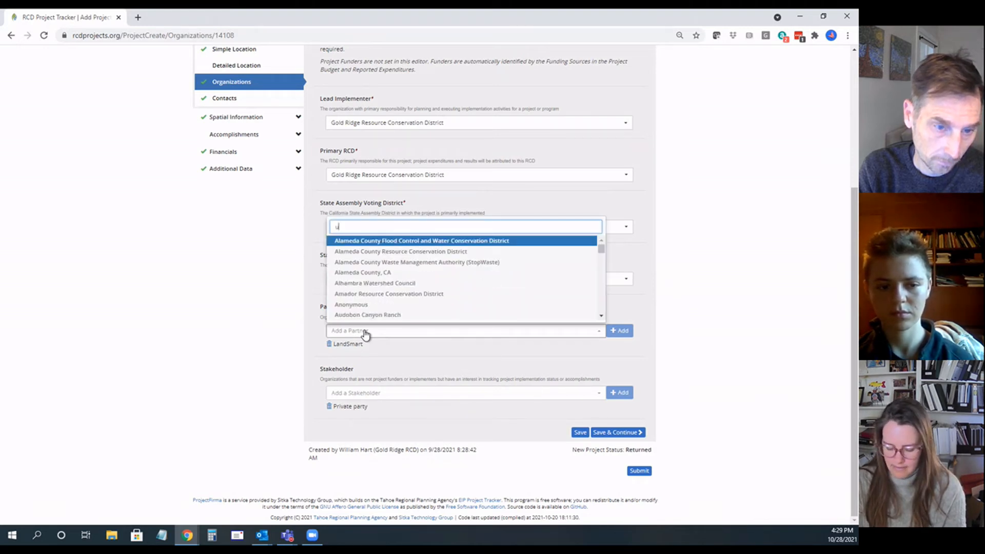
text(natu)
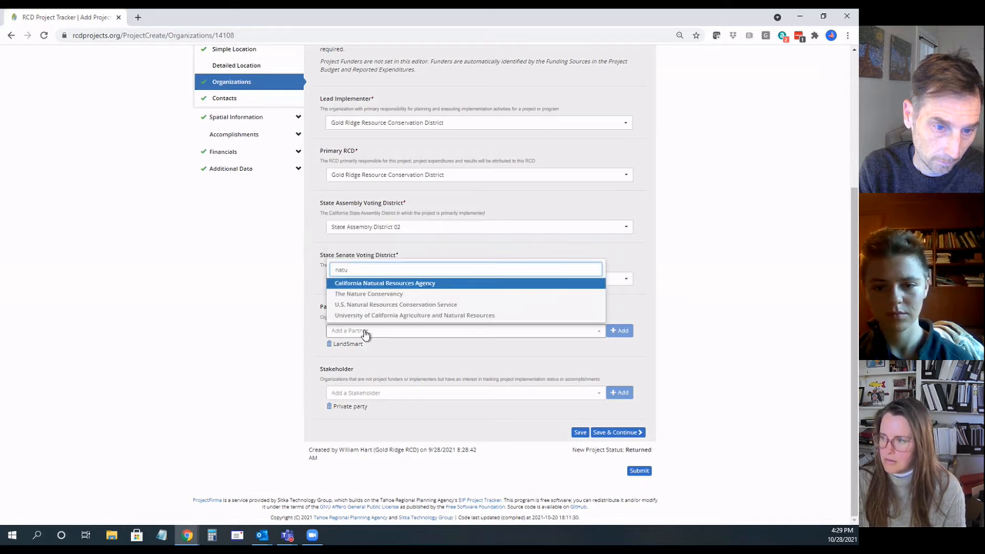
click(371, 304)
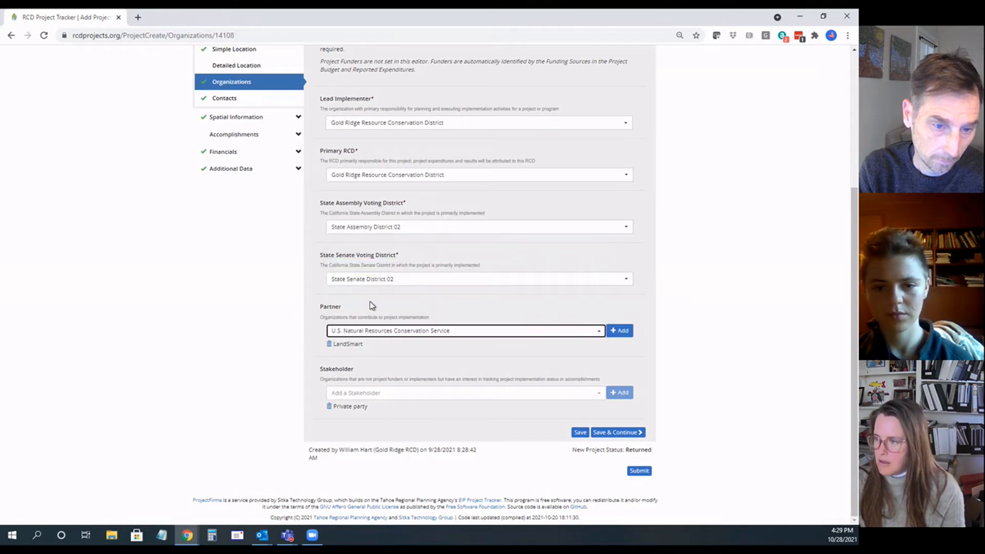
click(620, 330)
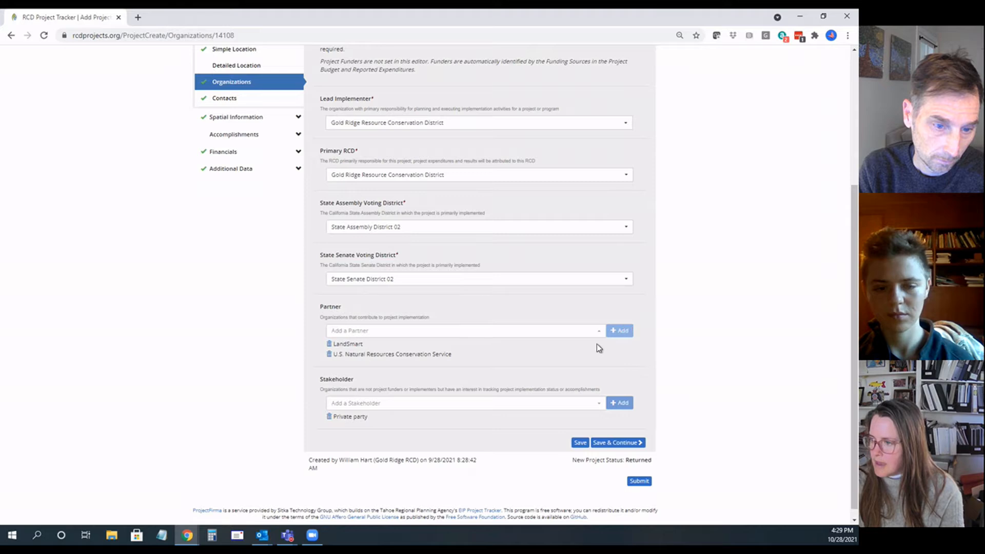
Step: Add California Association of Resource Conservation Districts as a stakeholder, and save the Organizations page to continue to Contacts
click(413, 404)
text(ca)
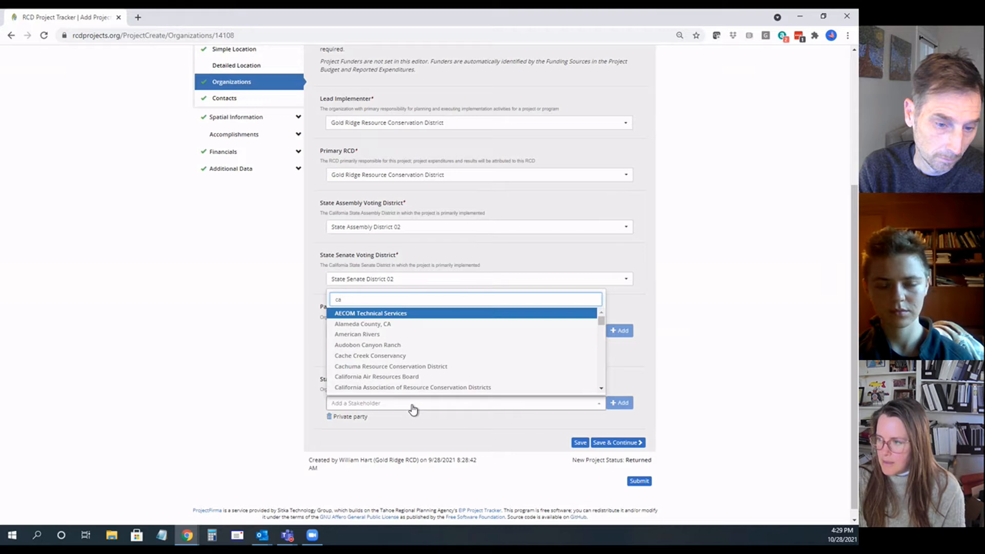
text(l)
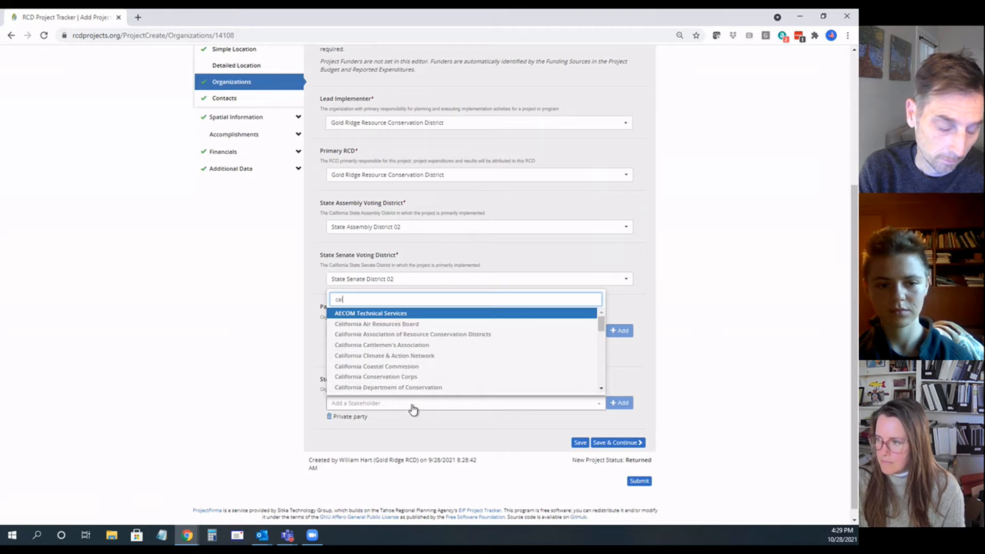
text(i)
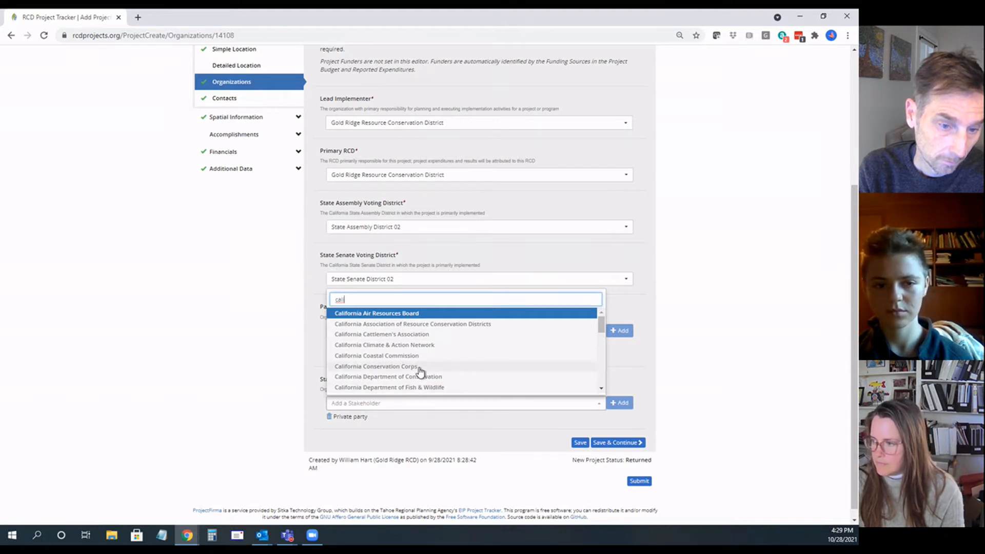
click(436, 325)
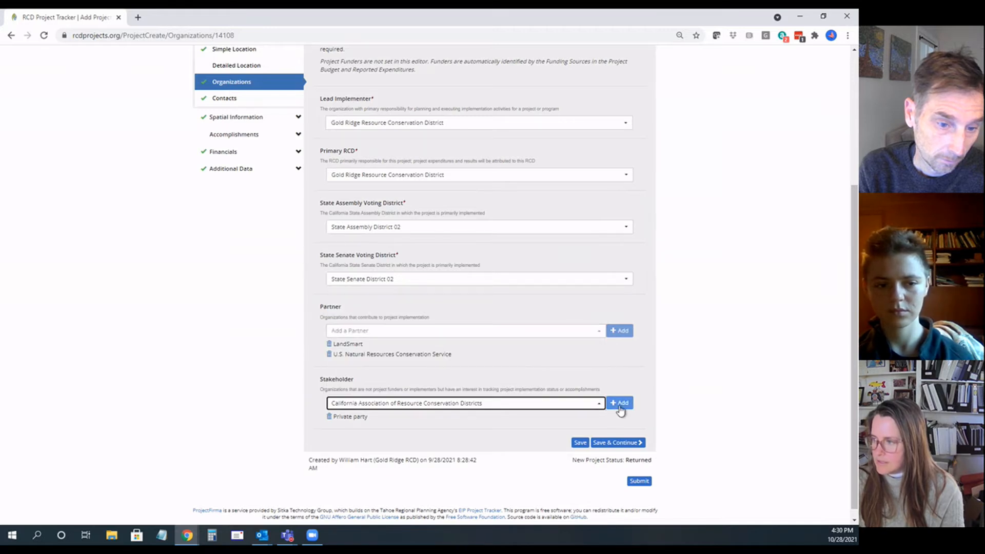
click(609, 446)
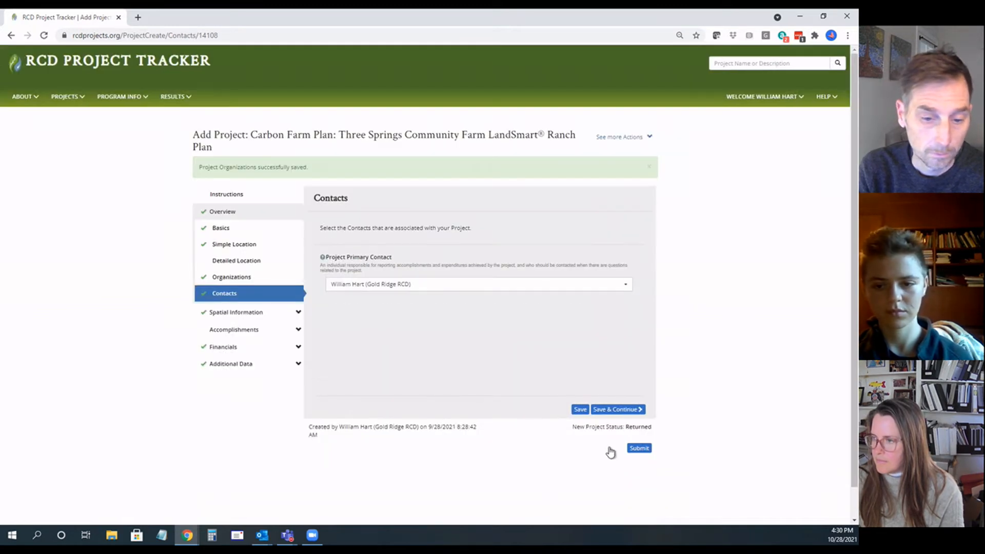
Step: Keep the current Gold Ridge RCD staff member as project primary contact, and save the Contacts page to continue to Watersheds
click(425, 291)
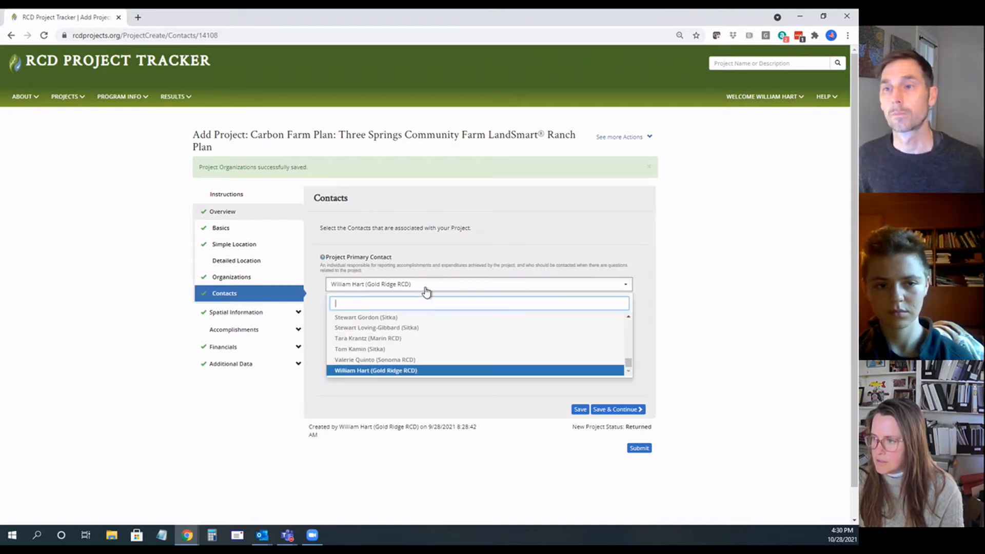
click(406, 370)
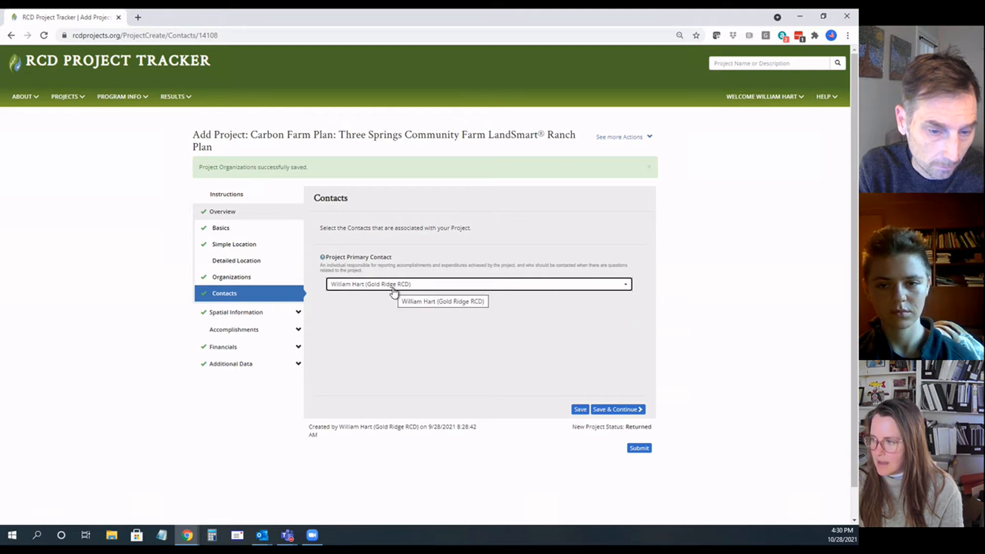
click(613, 409)
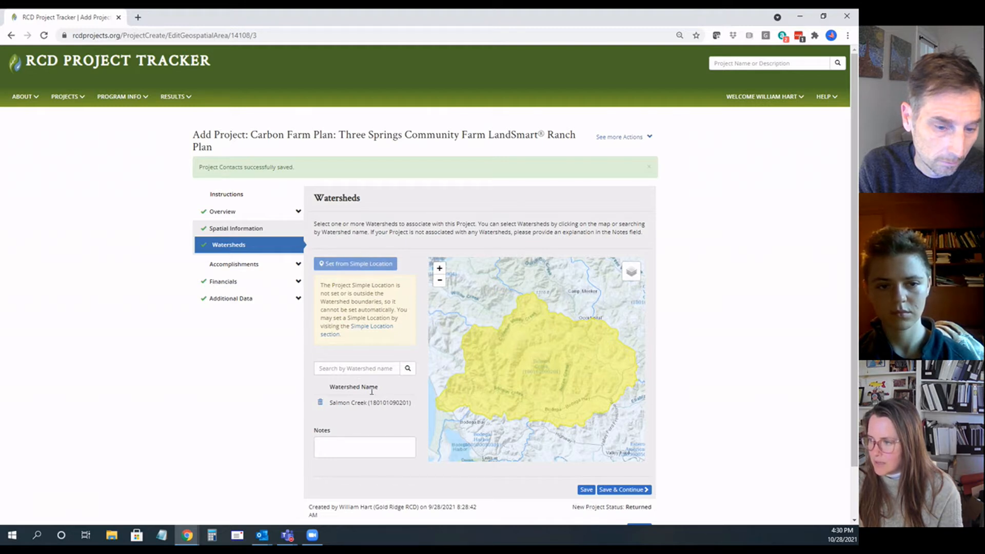
Step: Check the Salmon Creek watershed on the map, and save the Watersheds page to continue to Expected Accomplishments
scroll(503, 361, down, 1)
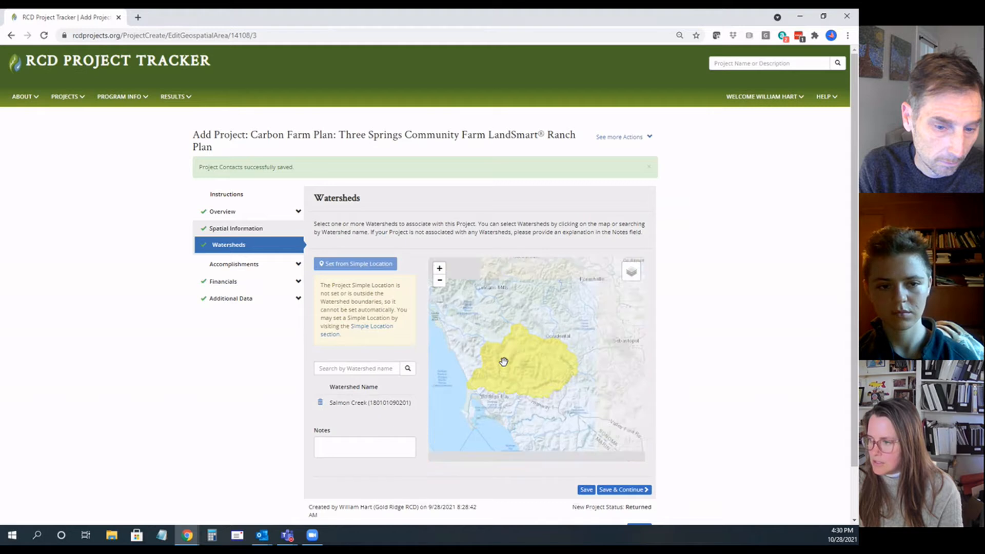
scroll(503, 359, up, 1)
click(625, 490)
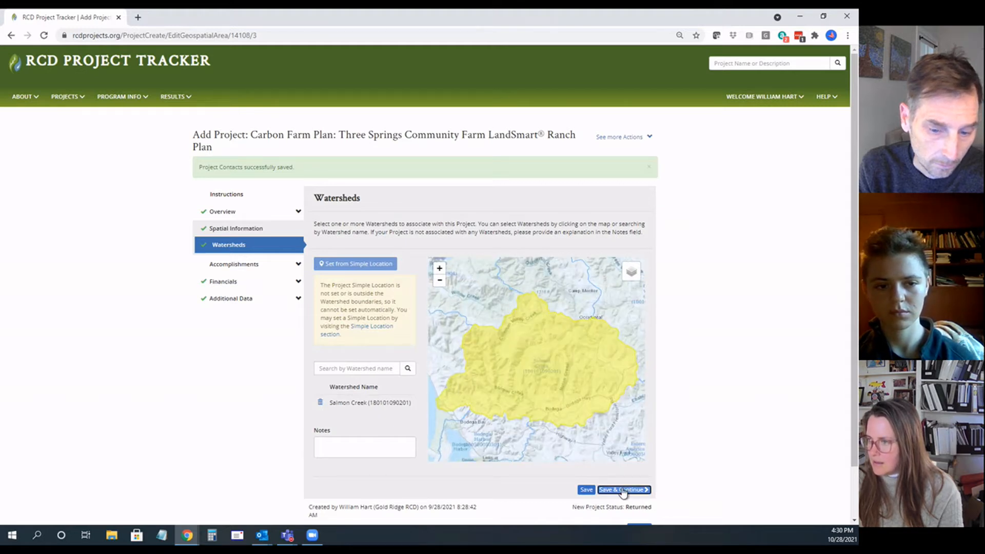
Step: Review the existing expected accomplishments and add the GHG Reduction (Cumulative 20 yr) performance measure
scroll(226, 378, down, 2)
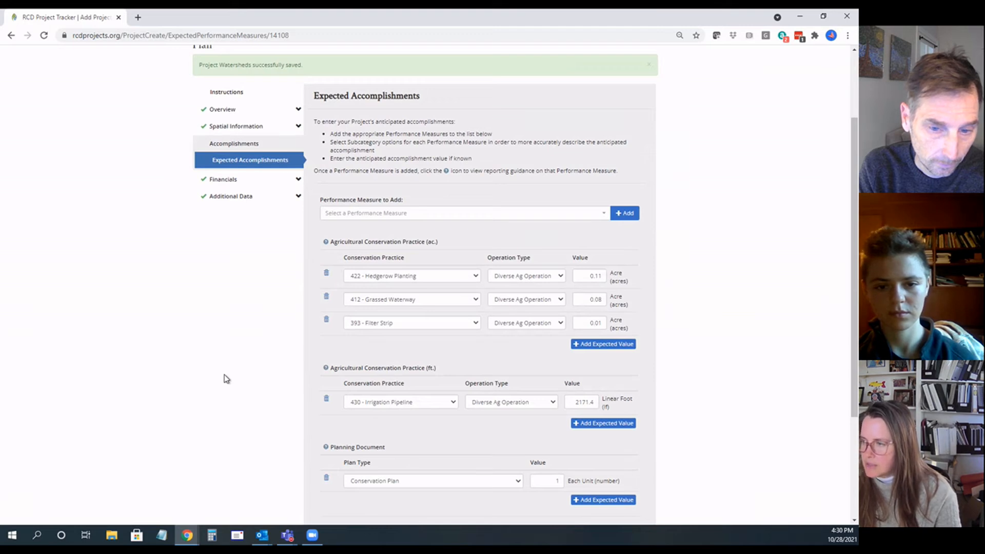
scroll(226, 378, down, 1)
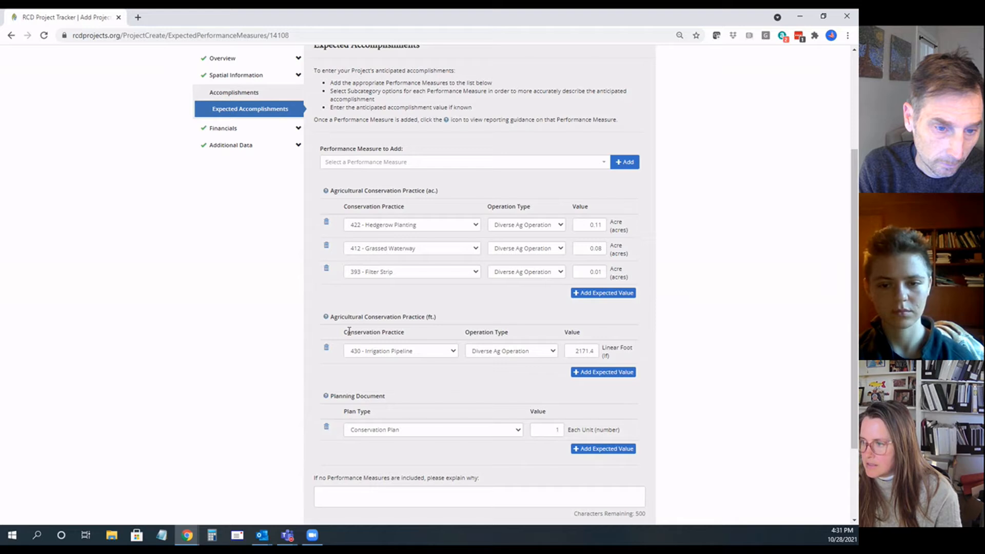
click(389, 164)
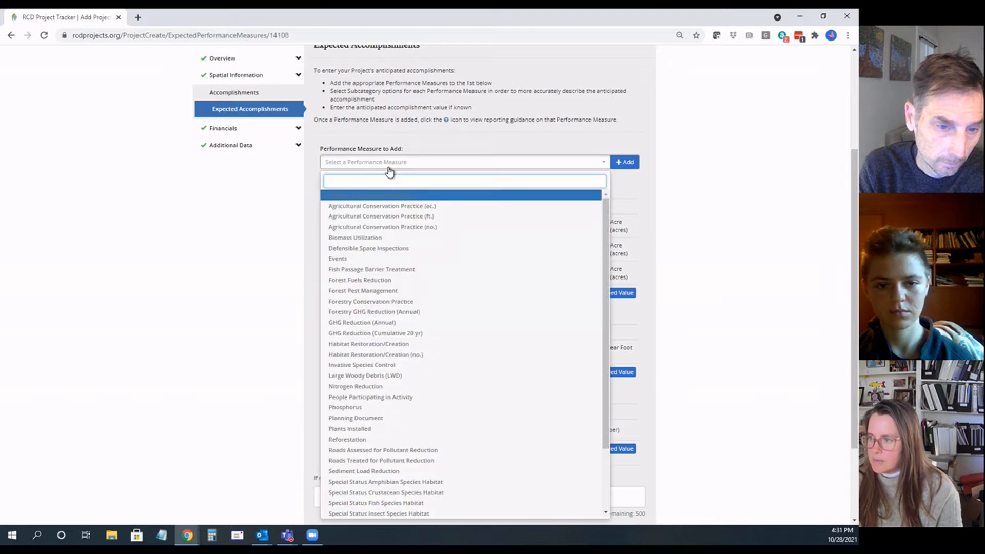
click(393, 335)
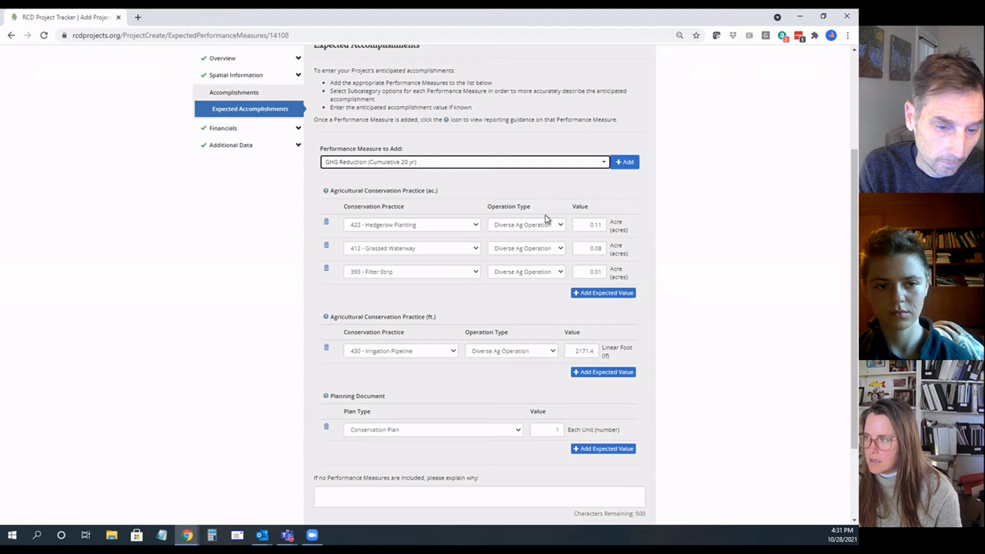
click(624, 167)
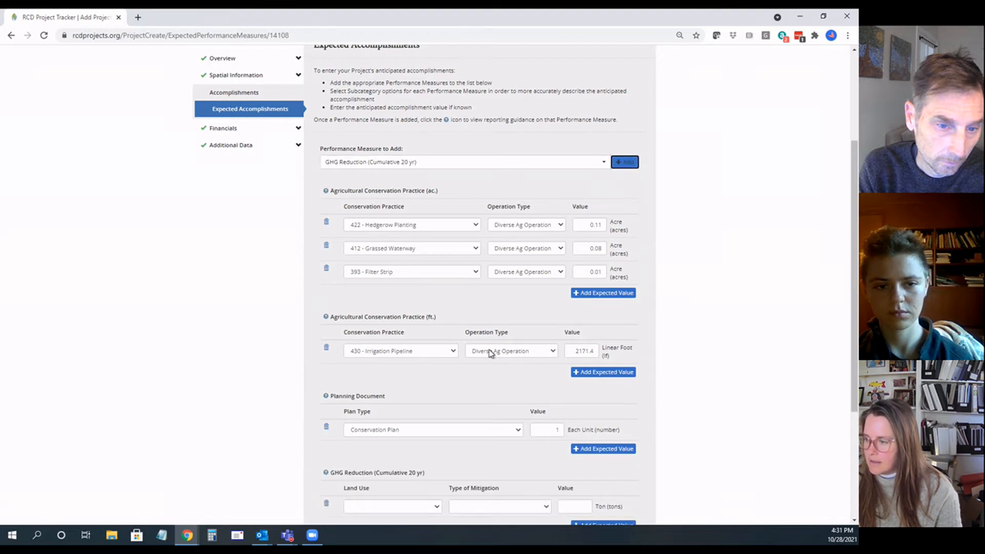
scroll(482, 359, down, 3)
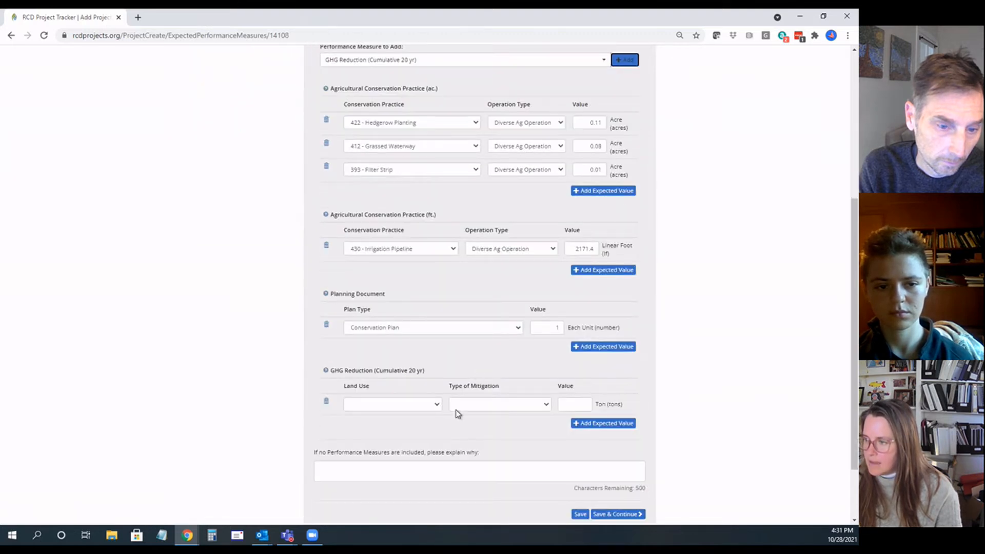
Step: Set the new GHG reduction entry's land use to Farm/Ranch and its type of mitigation to Sequestered
click(438, 406)
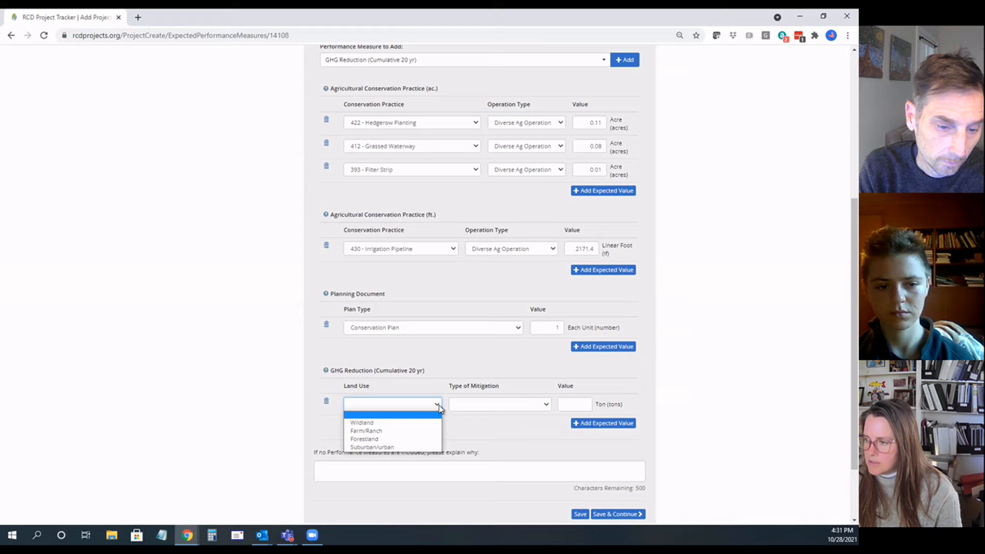
click(412, 431)
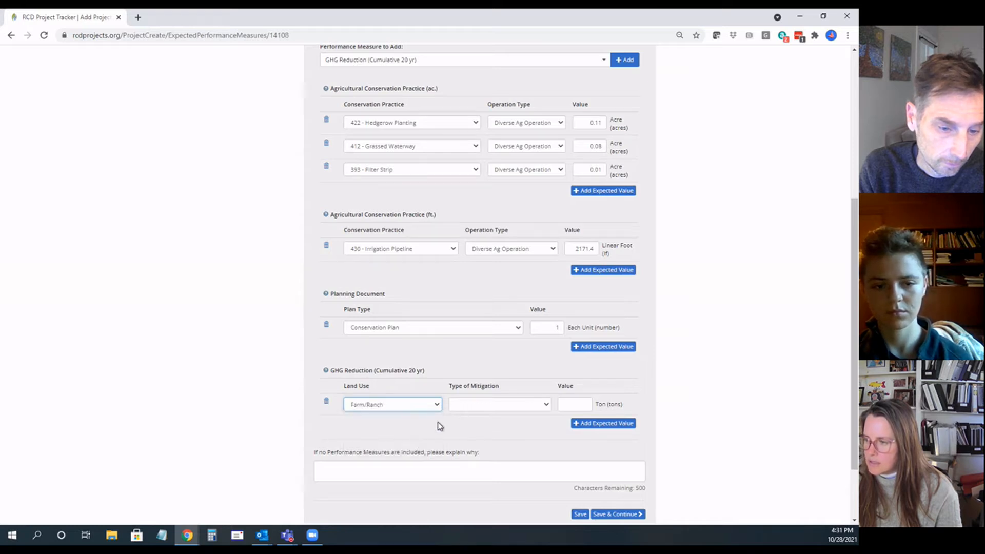
click(482, 407)
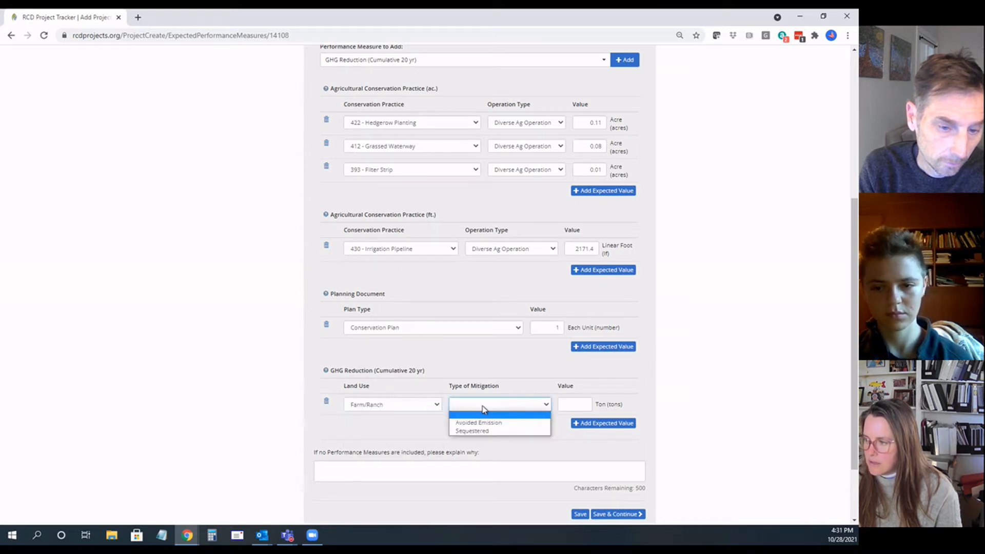
click(486, 431)
scroll(487, 435, down, 1)
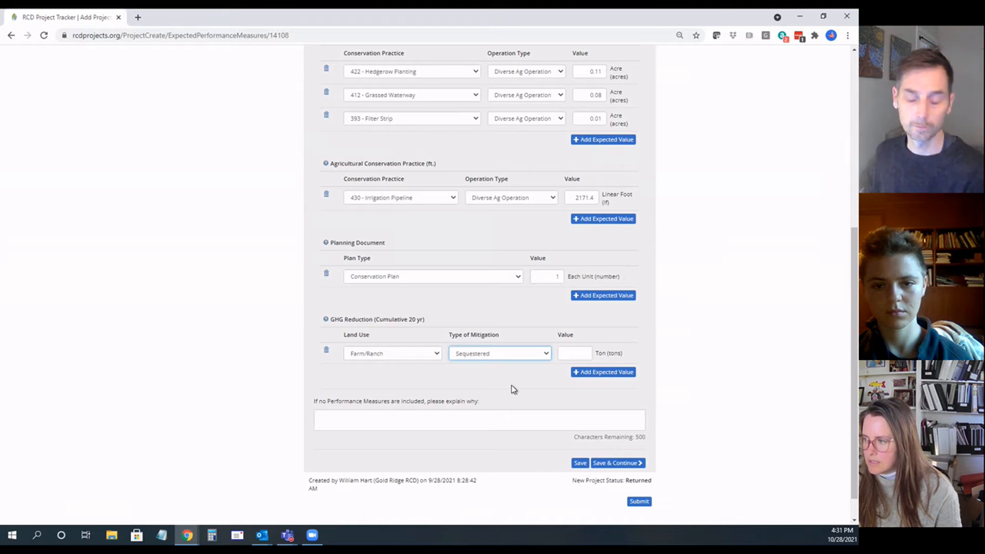
Step: Set the Farm/Ranch Sequestered GHG reduction value to 258 tons, using the carbon sequestration estimates in the Three Springs ranch plan PDF
click(574, 352)
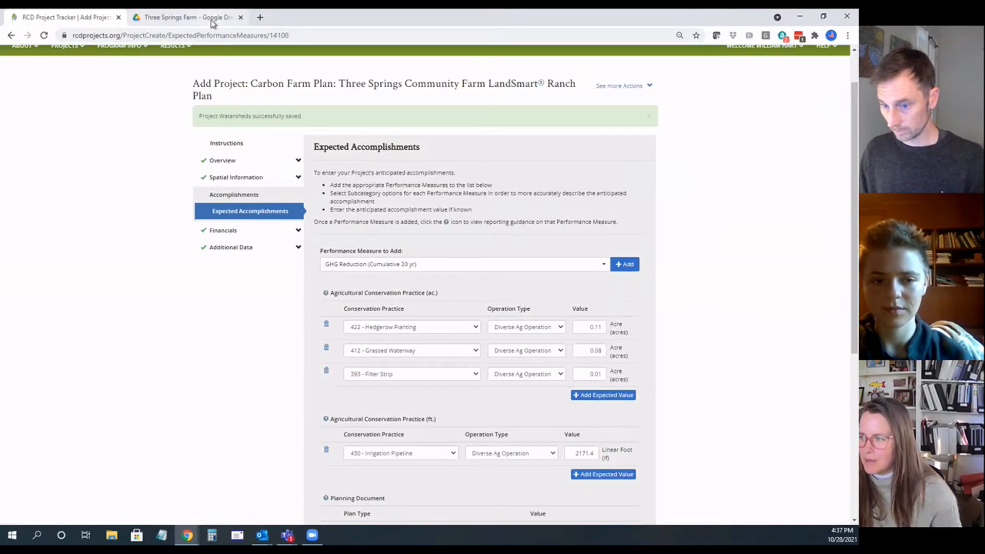
click(228, 40)
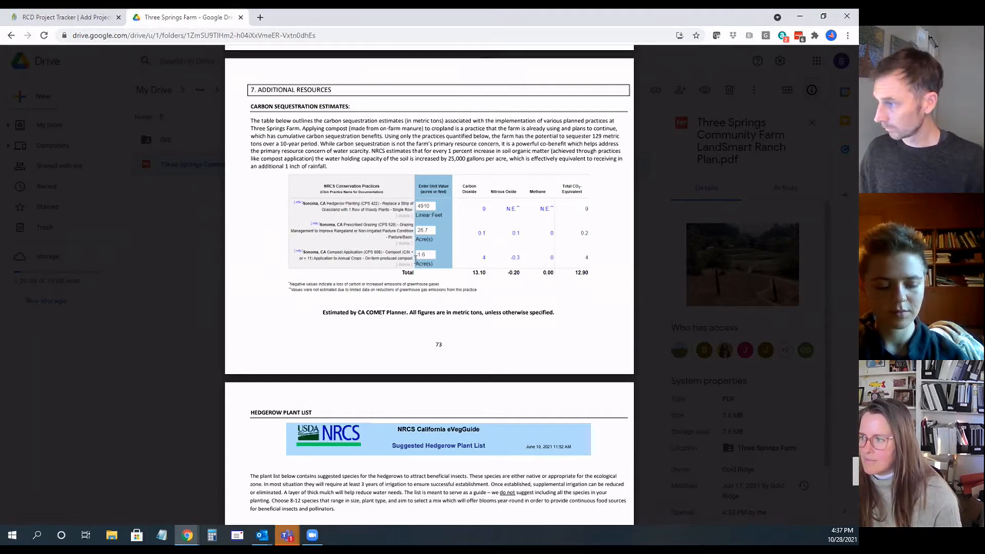
key(ctrl+shift+Tab)
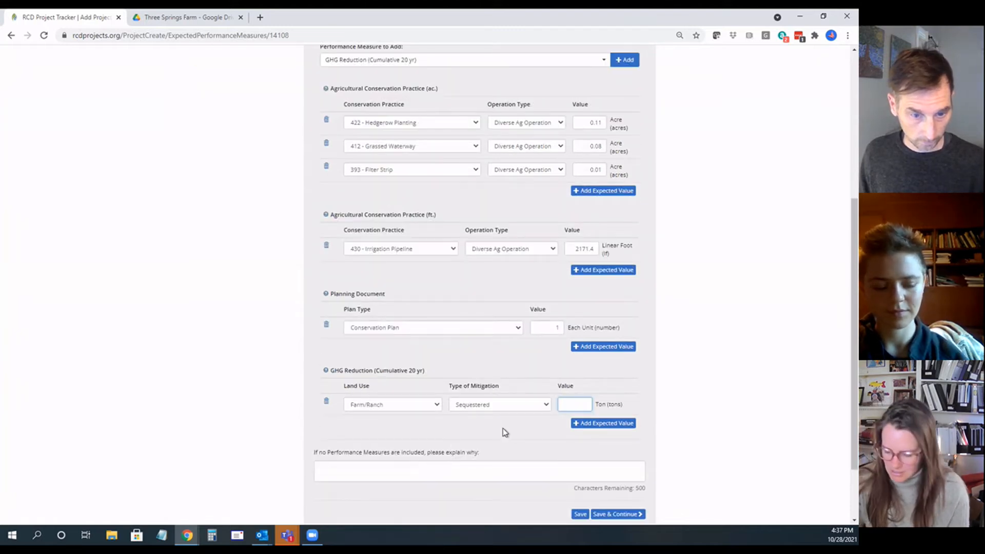
text(58)
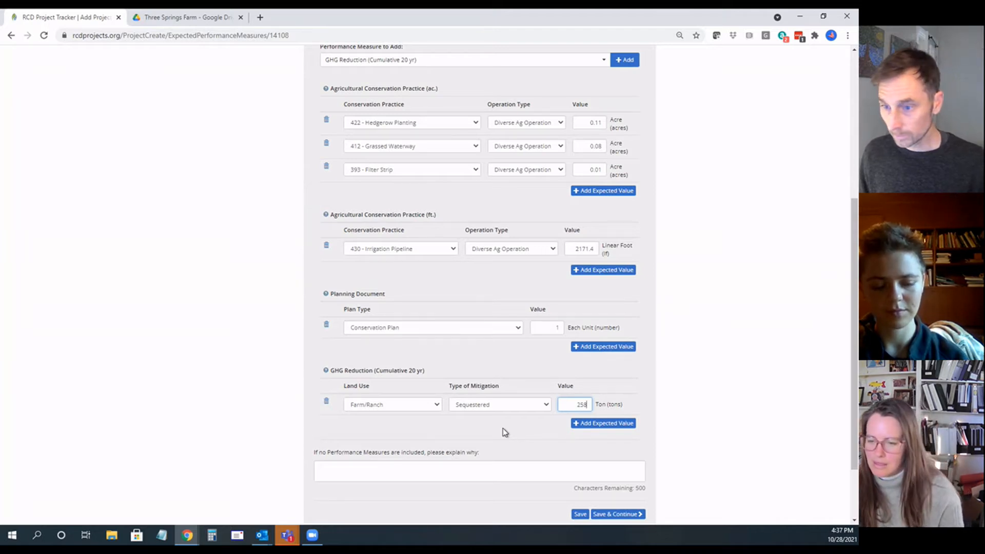
Step: Recheck the plan's carbon sequestration estimates, and add another blank expected value under GHG Reduction (Cumulative 20 yr)
click(190, 17)
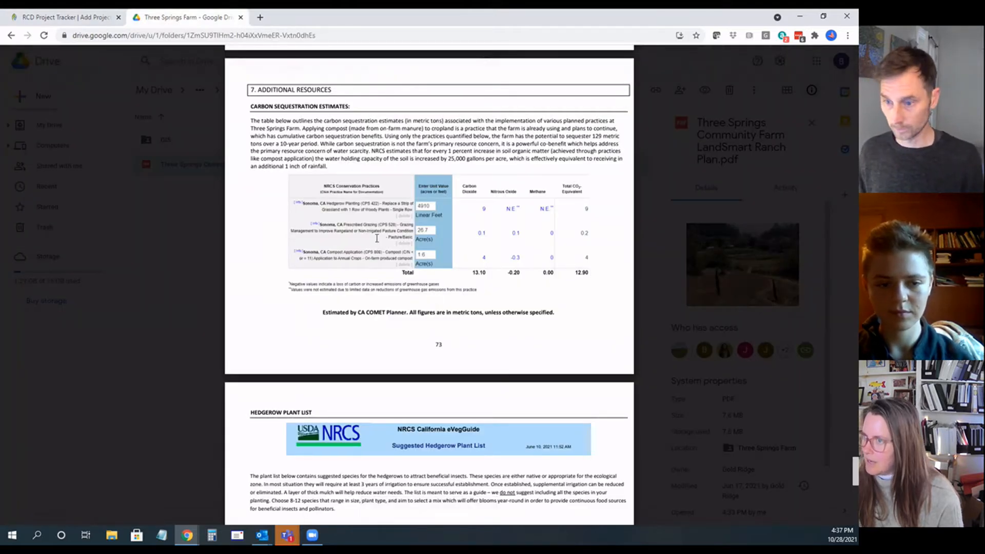
click(97, 17)
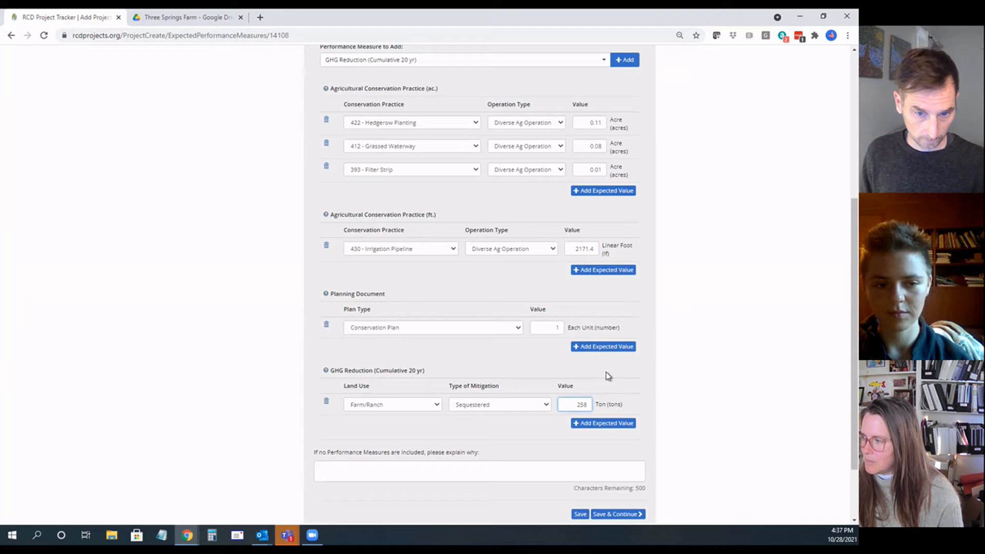
click(611, 424)
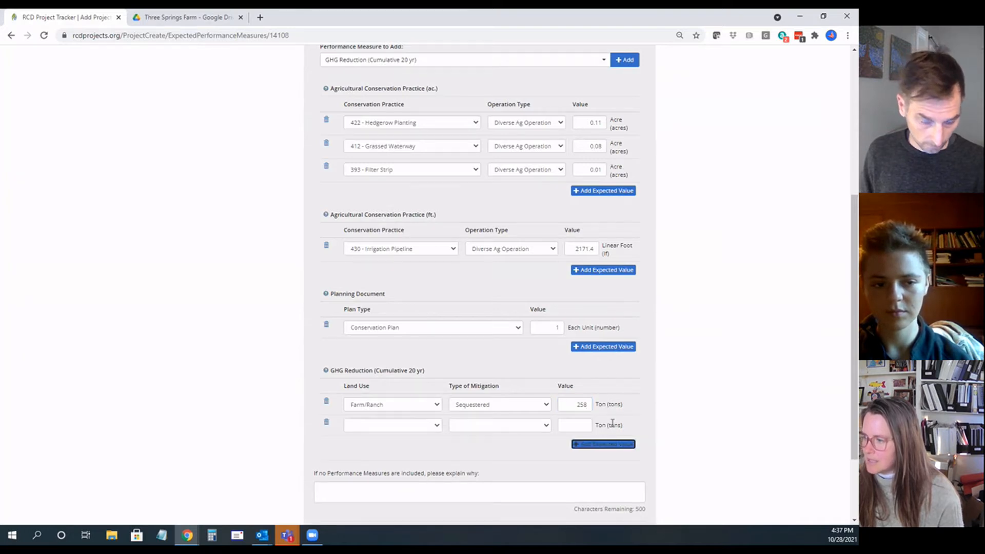
Step: Consult the plan's practice table, and add 528 - Prescribed Grazing as a new expected value under Agricultural Conservation Practice (ac.)
scroll(587, 401, up, 1)
click(187, 17)
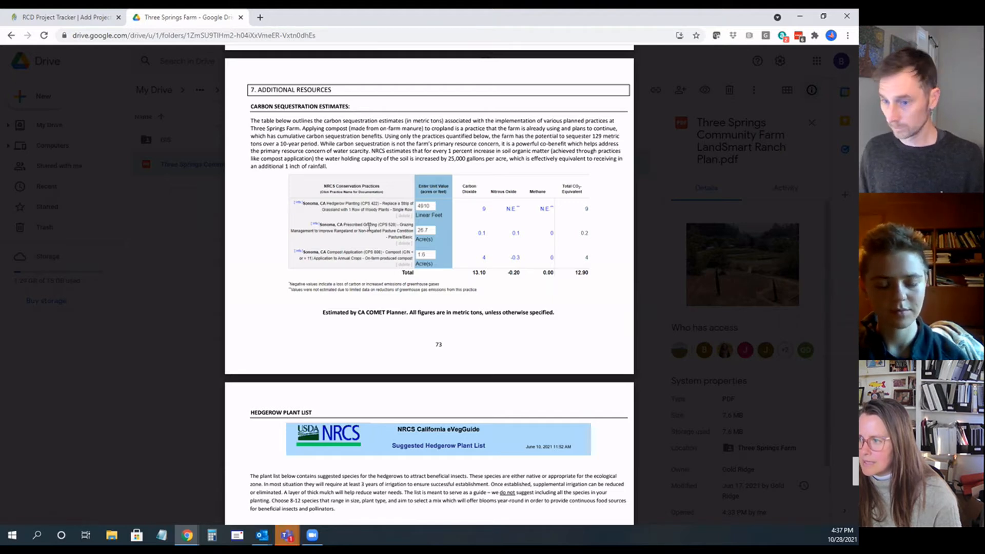
click(79, 20)
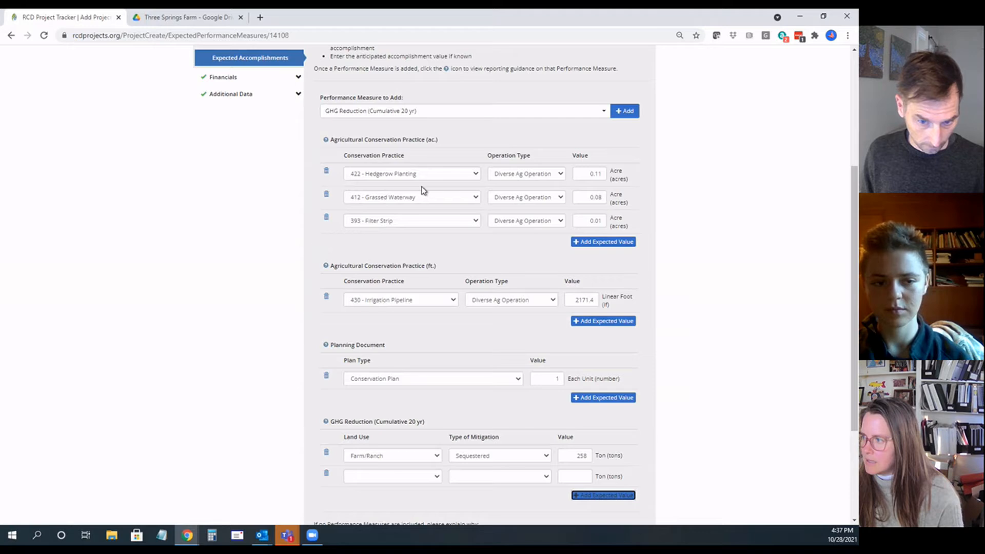
click(596, 241)
click(476, 248)
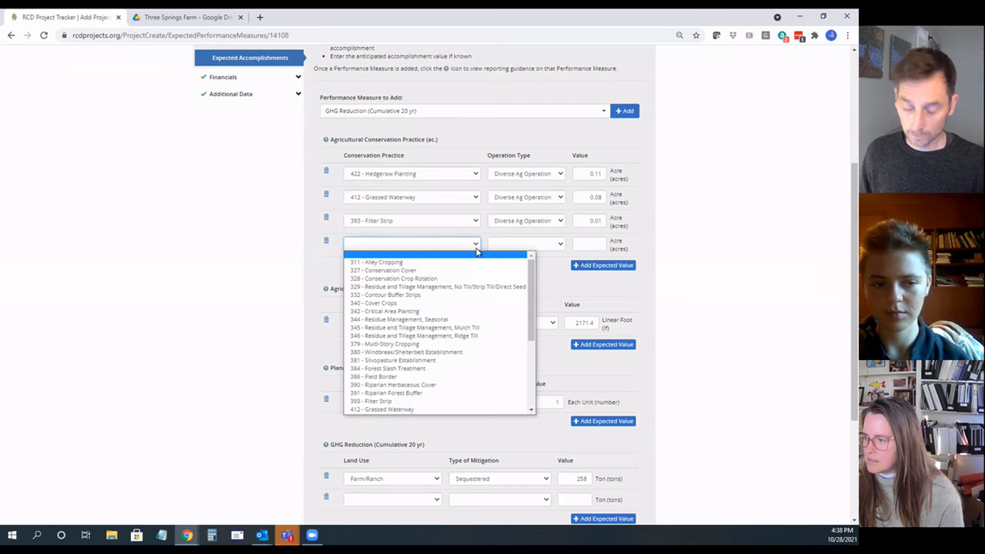
scroll(406, 408, down, 4)
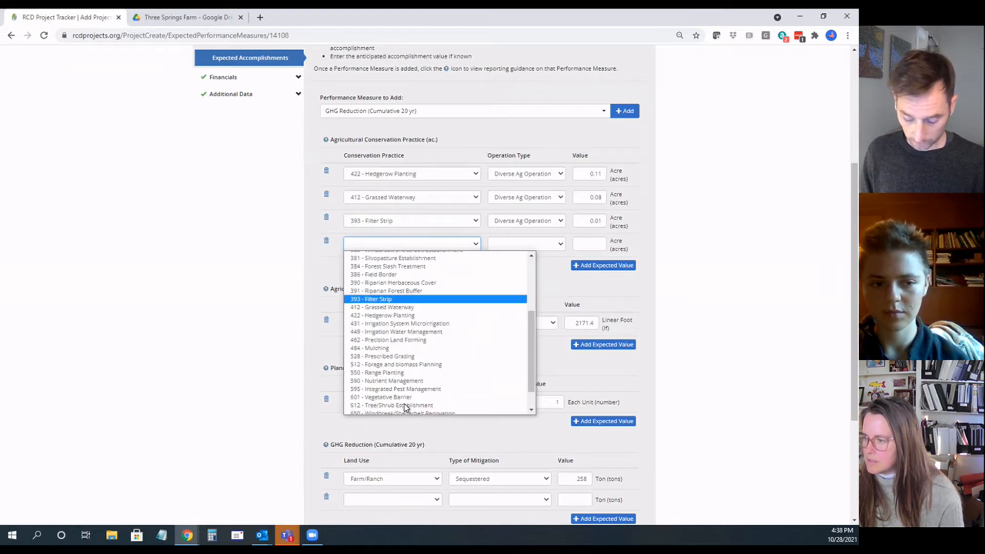
scroll(405, 408, down, 1)
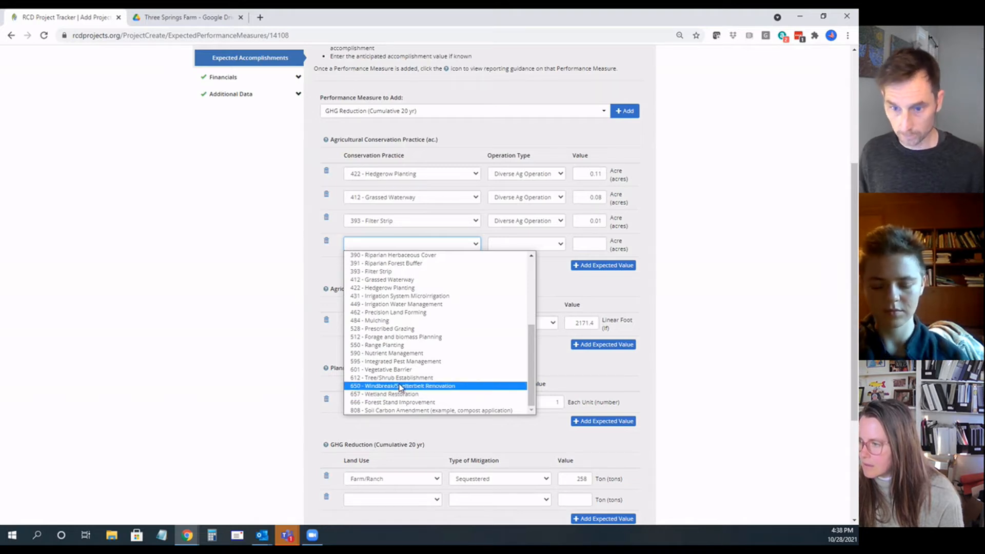
click(400, 328)
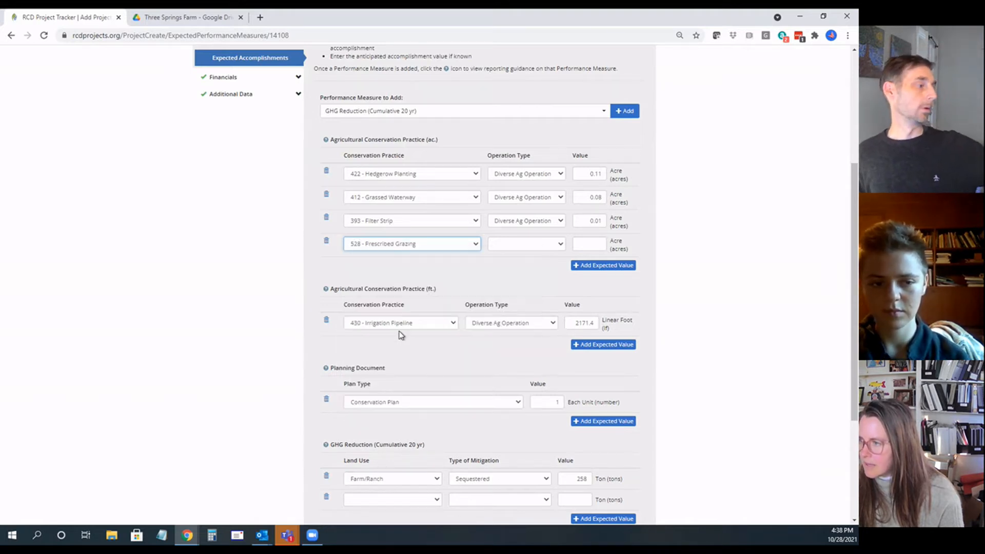
Step: Set the Prescribed Grazing entry's operation type to Diverse Ag Operation and its value to 26.7 acres, as given in the plan
click(206, 17)
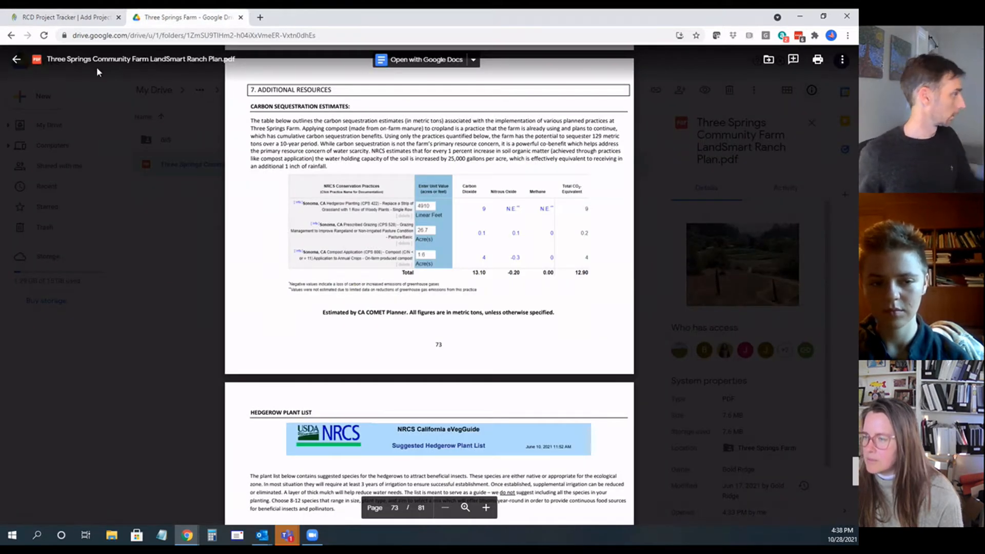
click(66, 17)
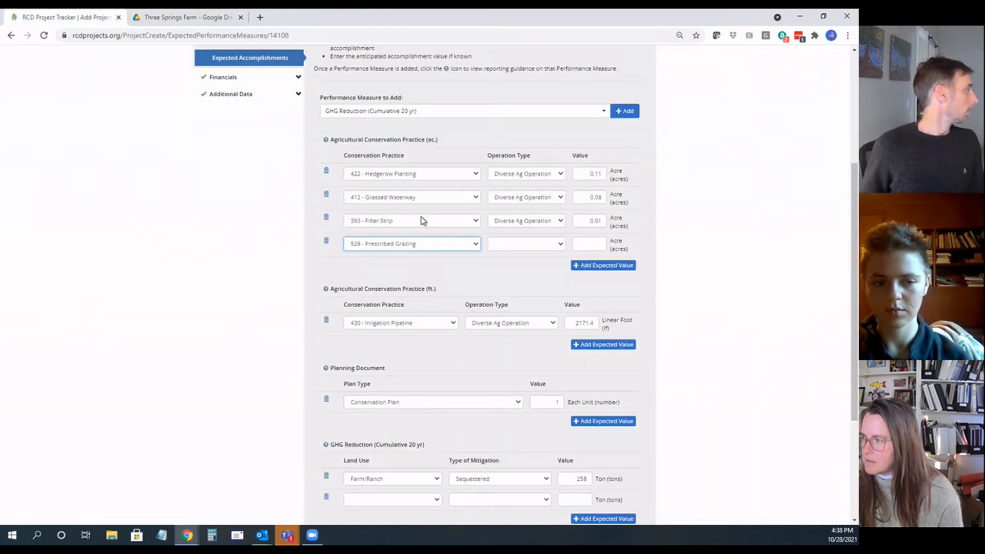
click(559, 244)
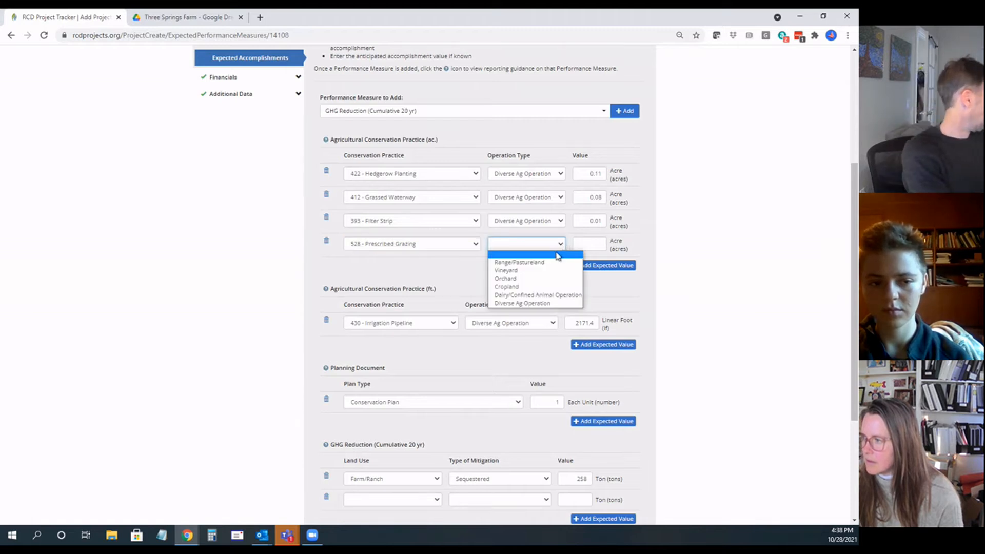
click(559, 302)
click(585, 244)
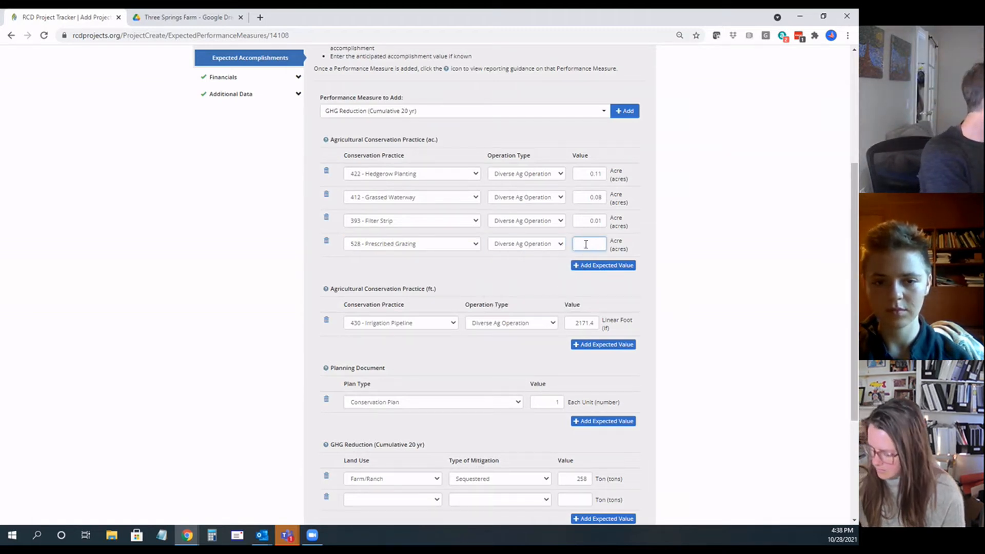
text(26.7)
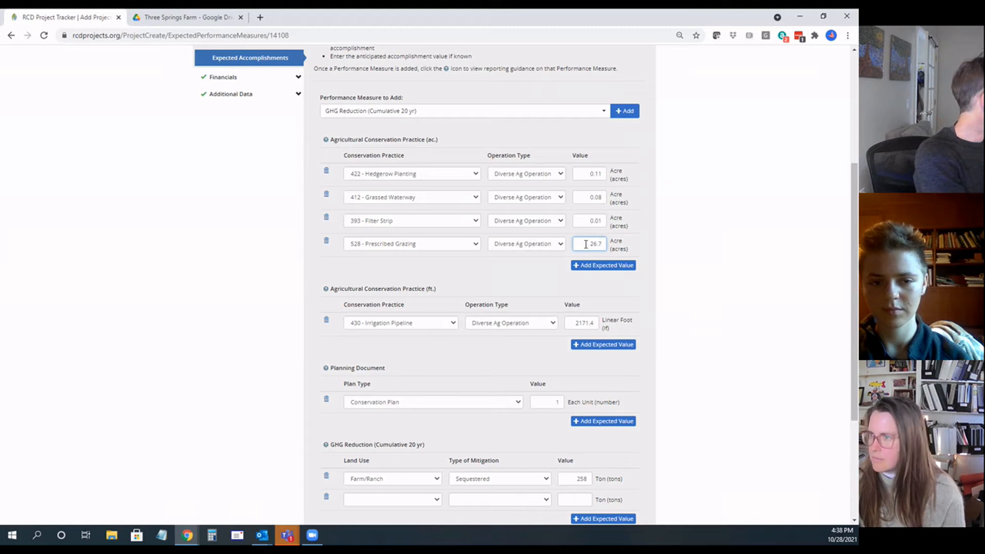
Step: Check the plan's compost application practice, and add 808 - Soil Carbon Amendment as another acreage-based conservation practice
click(208, 18)
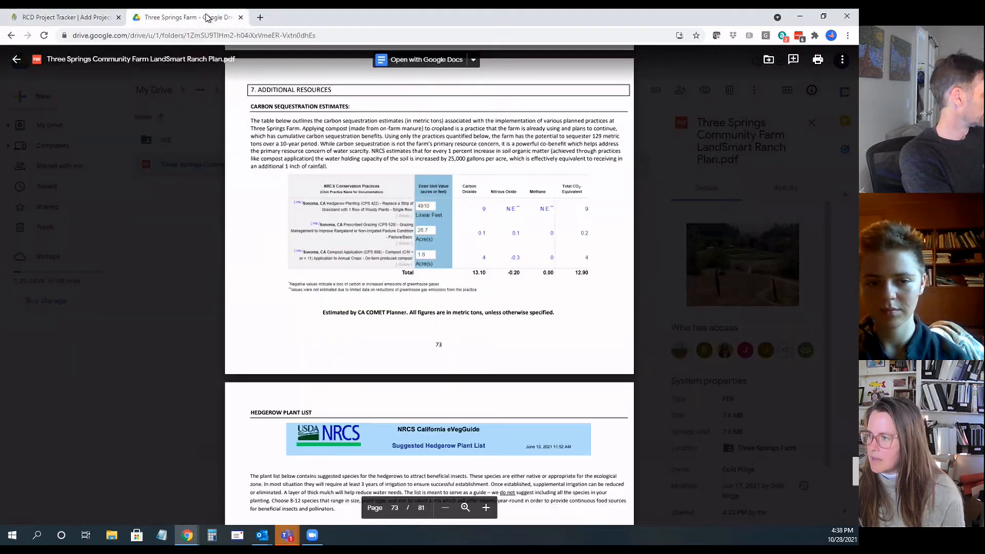
click(81, 26)
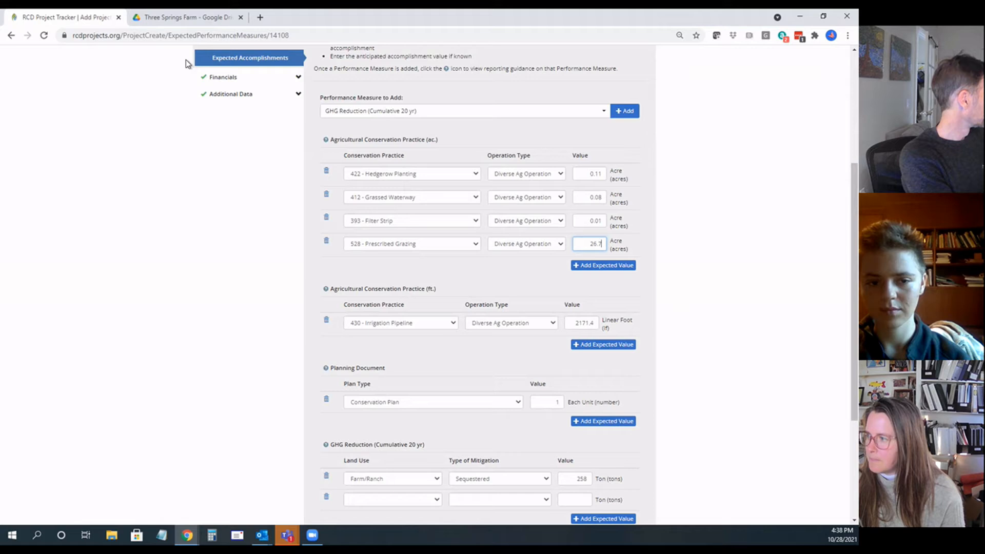
click(610, 267)
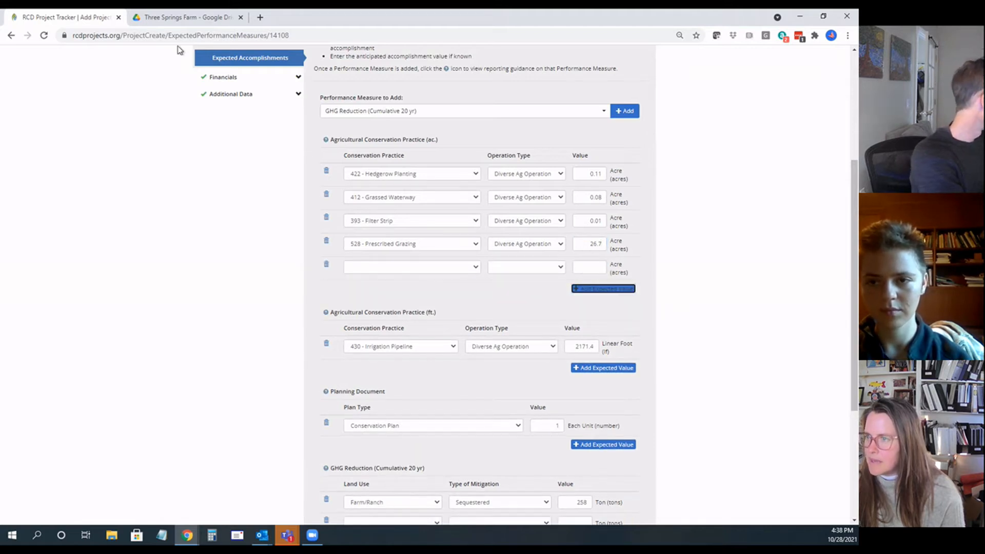
click(184, 20)
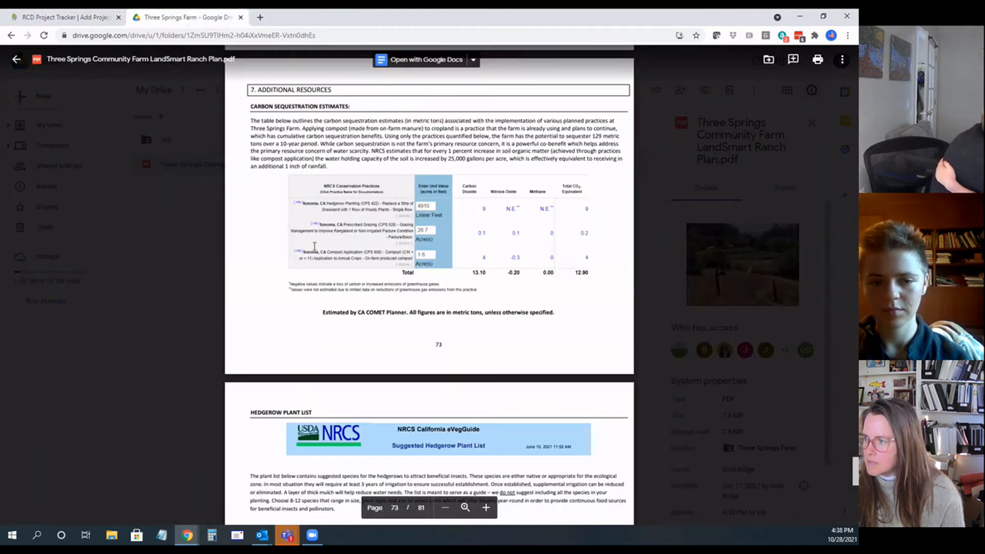
click(67, 20)
click(474, 268)
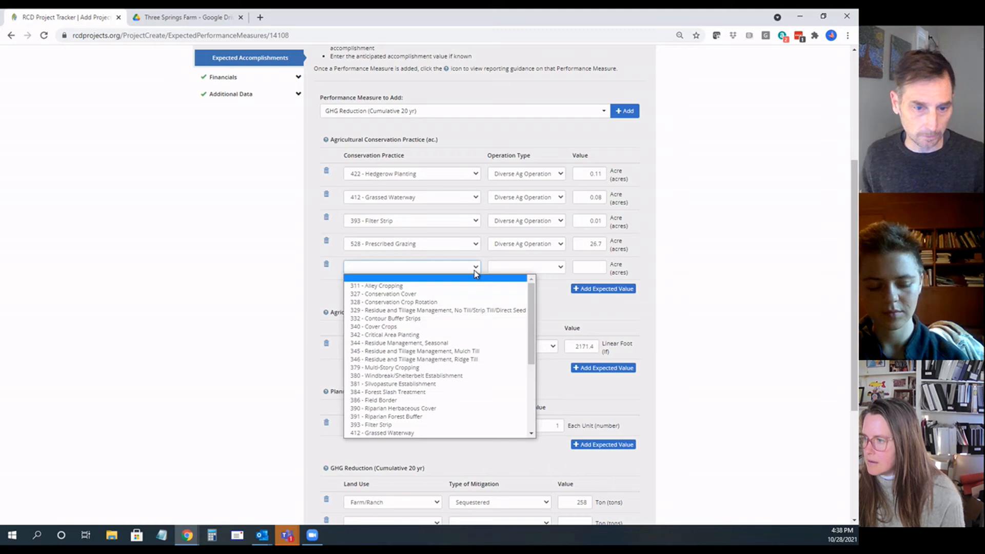
text(8)
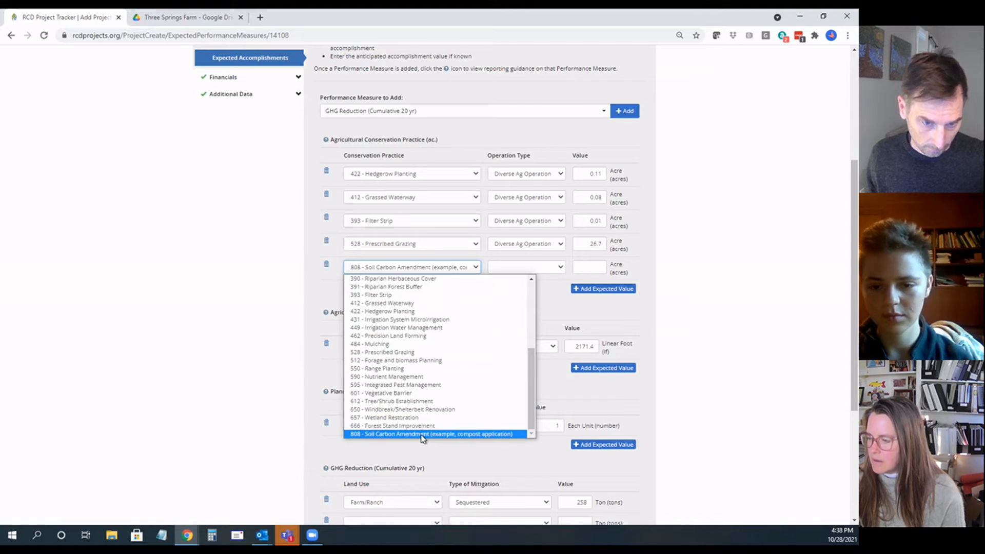
click(421, 435)
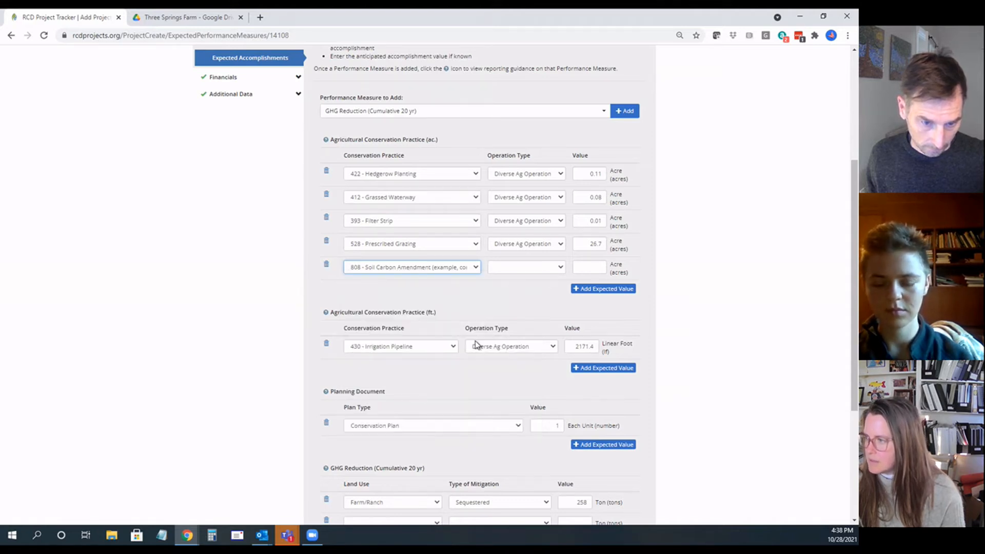
Step: Set the Soil Carbon Amendment entry's operation type to Diverse Ag Operation and its value to 1.6 acres, matching the plan
click(562, 267)
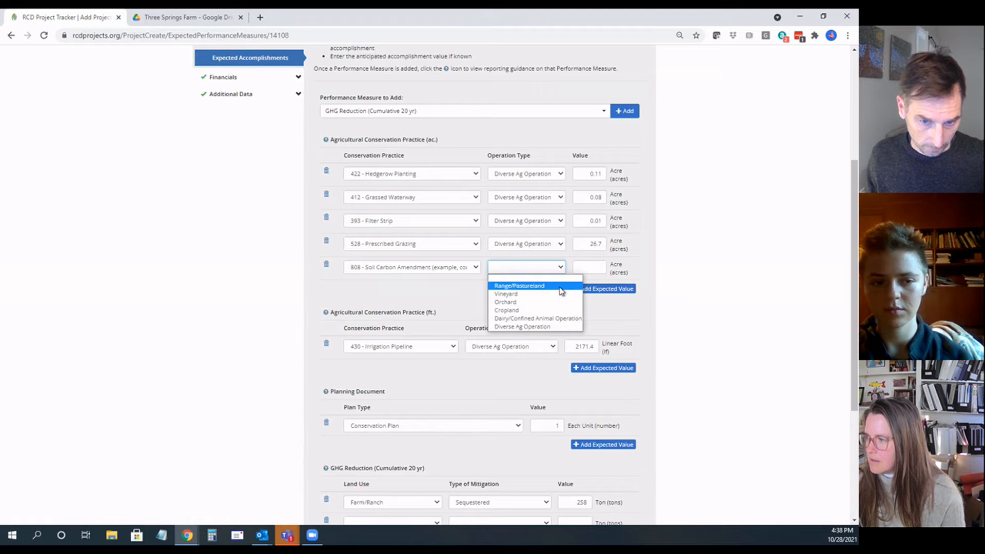
click(550, 327)
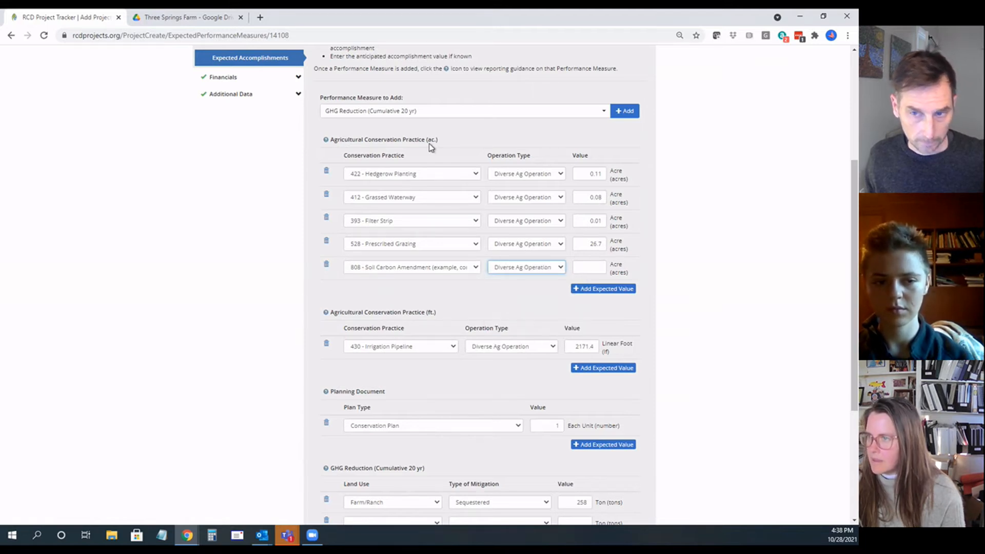
click(189, 26)
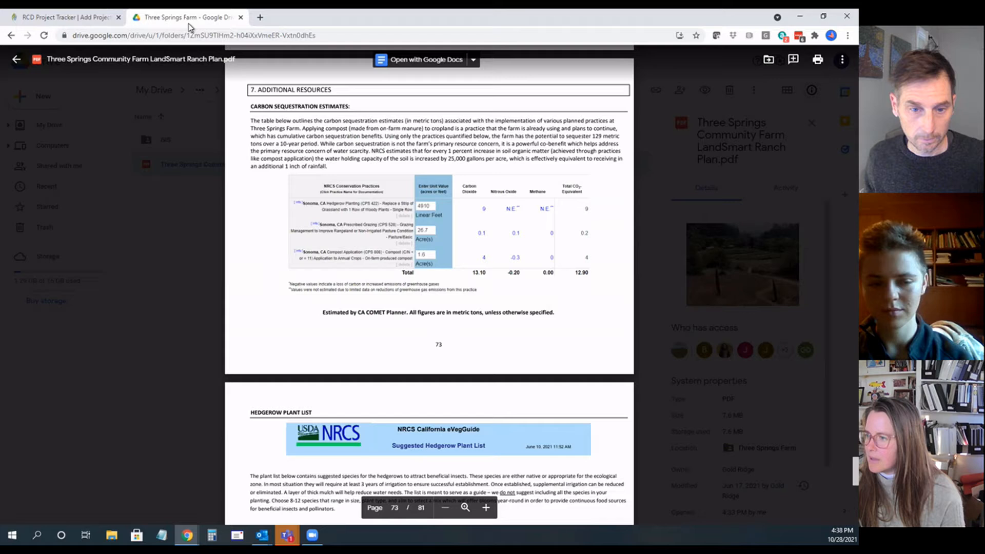
click(55, 17)
click(582, 266)
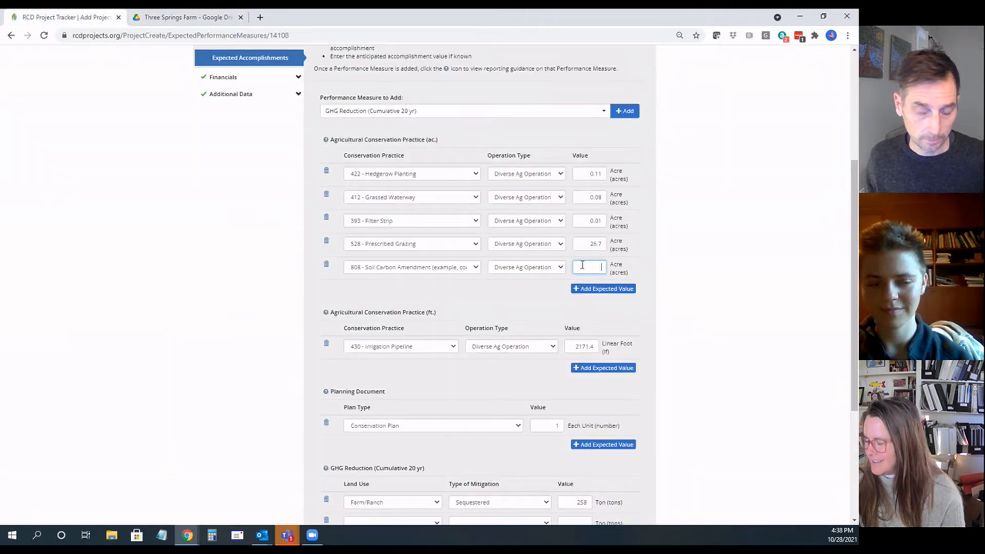
text(1.6)
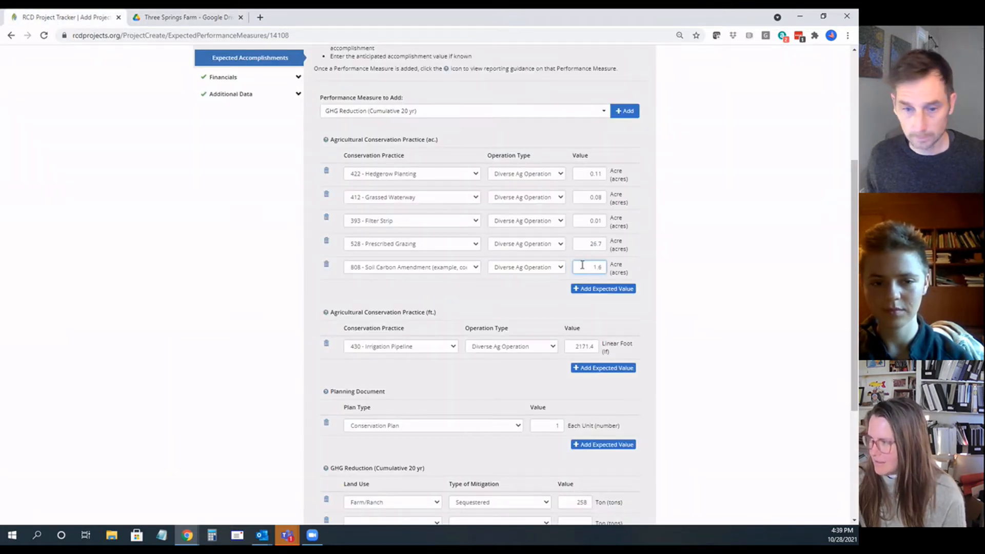
click(546, 304)
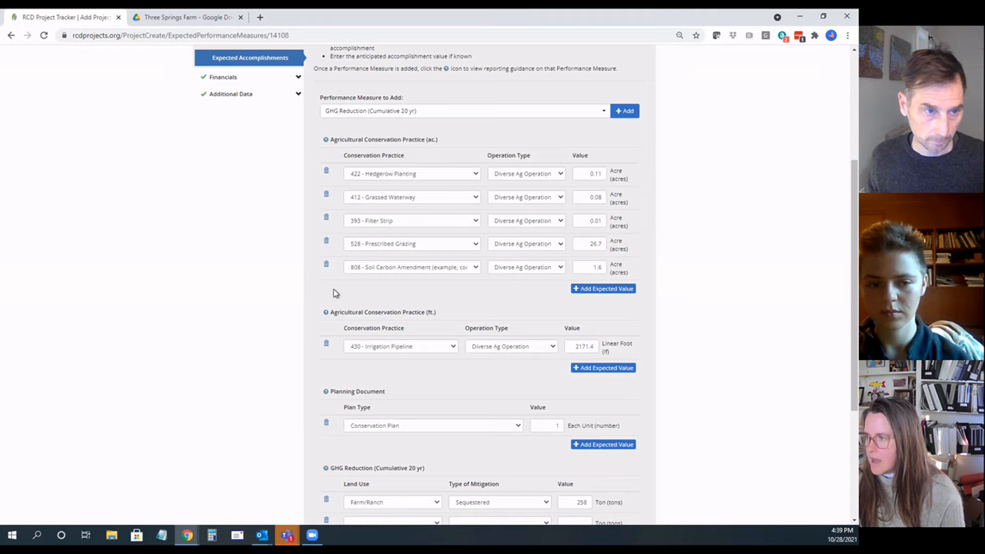
Step: Review the expected accomplishments entries, from the acreage-based conservation practices down to the GHG reduction values
scroll(371, 148, up, 2)
scroll(370, 148, down, 3)
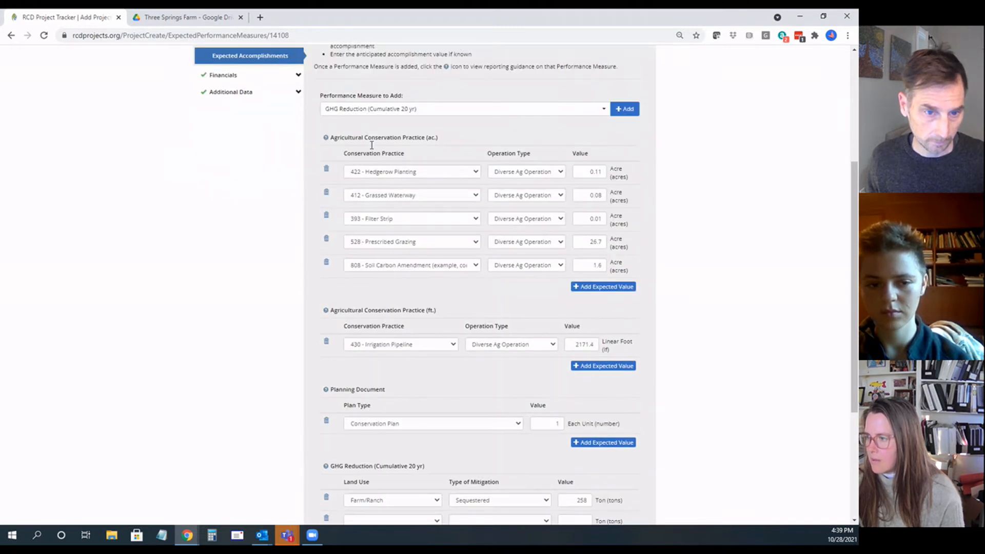
scroll(371, 149, down, 2)
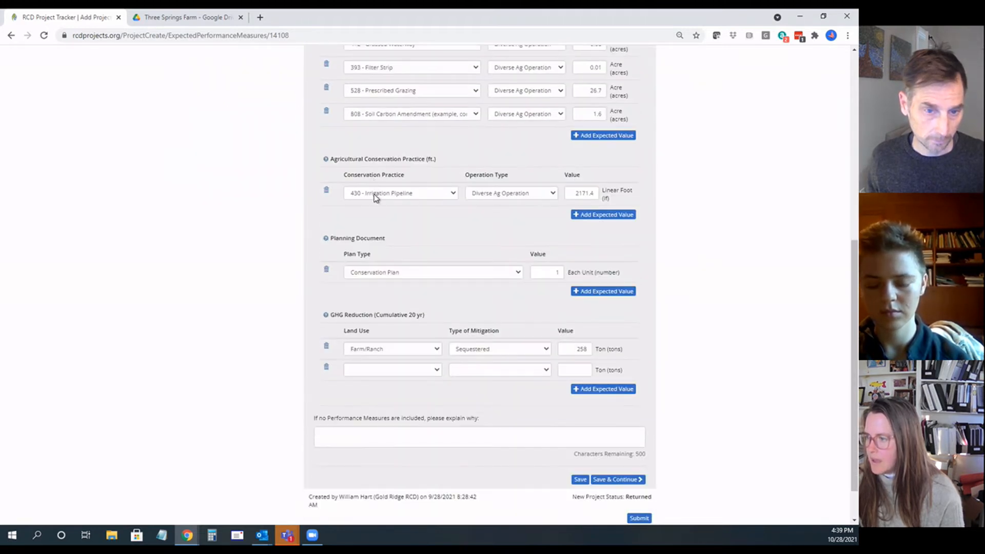
scroll(375, 197, up, 3)
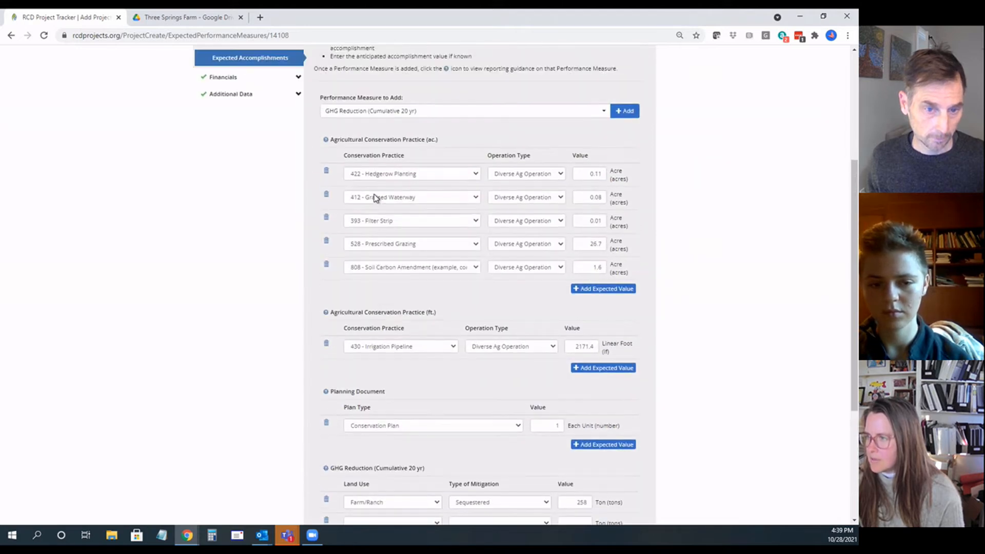
scroll(399, 153, down, 2)
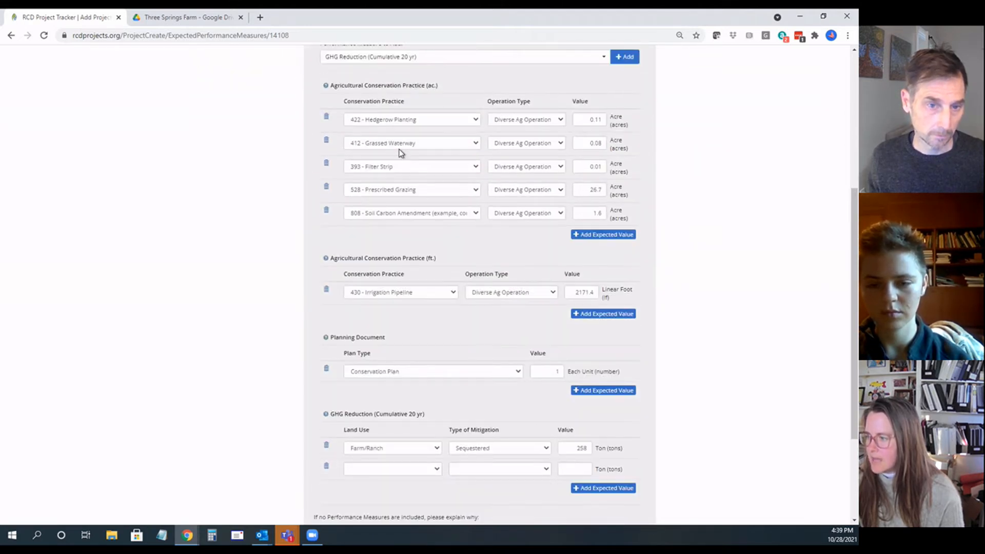
Step: Recheck the acreage, linear-foot, planning document and cumulative GHG reduction entries on the Expected Accomplishments page
scroll(399, 152, up, 2)
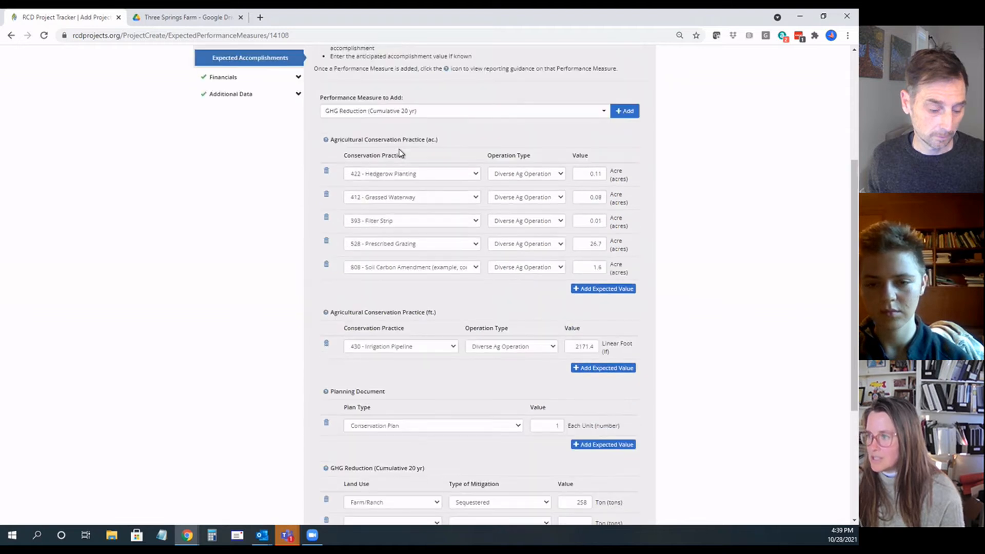
scroll(399, 153, up, 1)
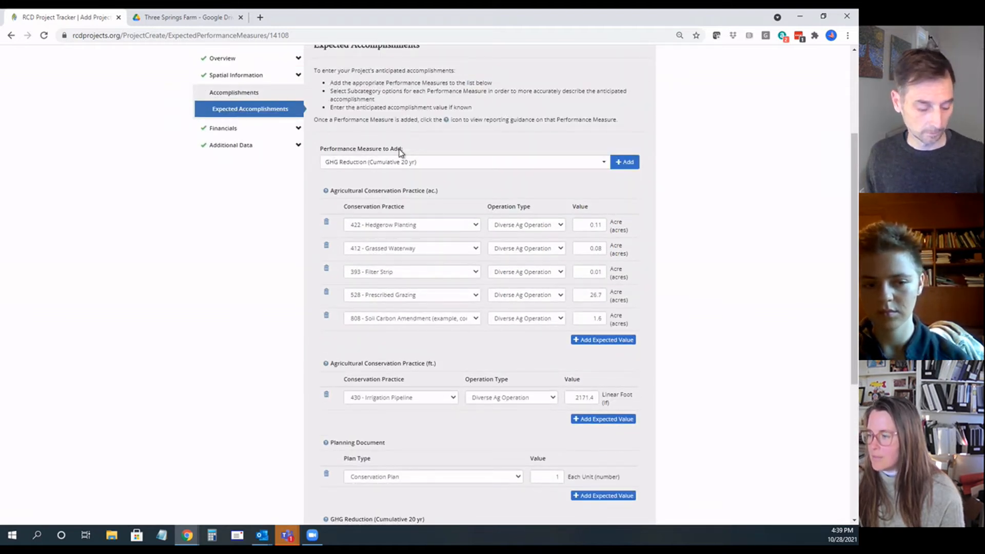
scroll(400, 153, down, 5)
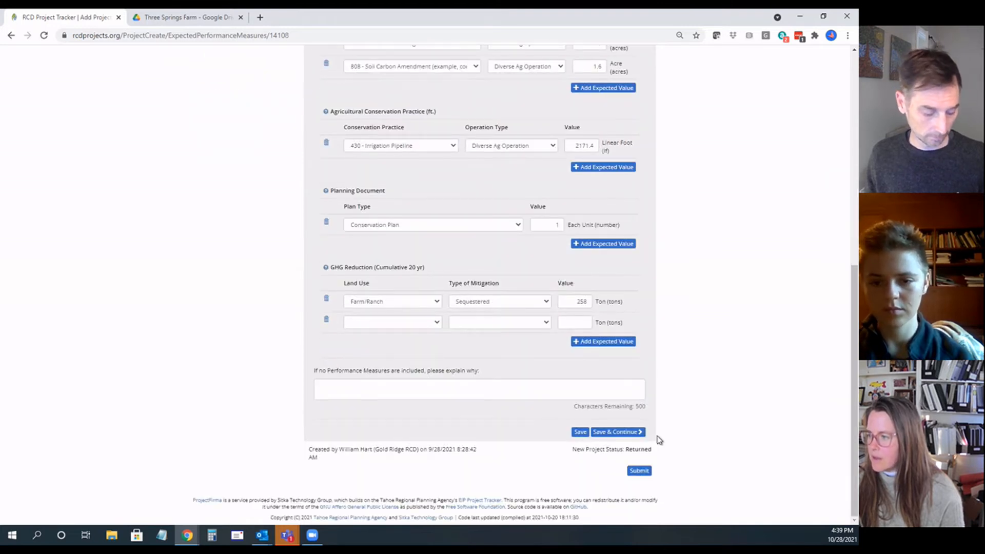
scroll(543, 402, up, 4)
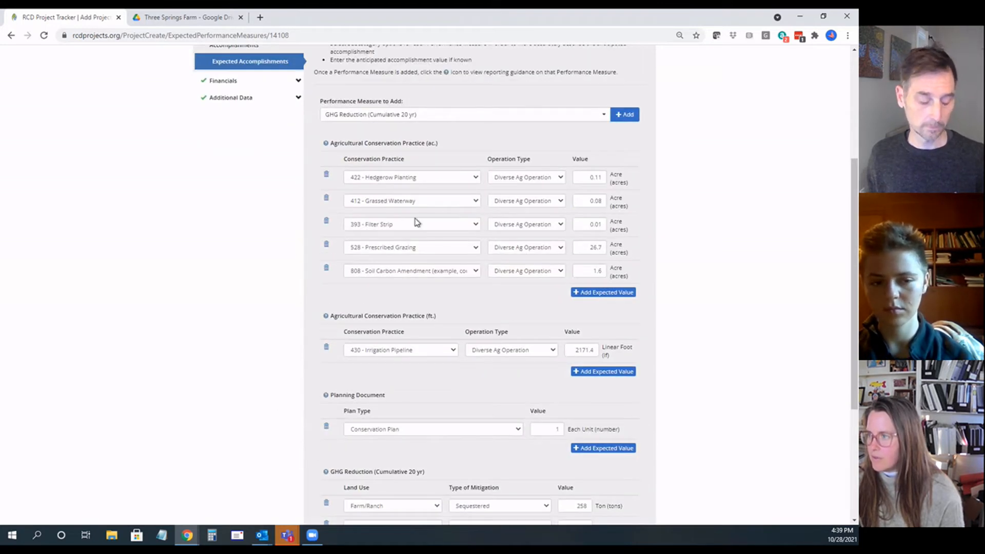
scroll(412, 212, down, 3)
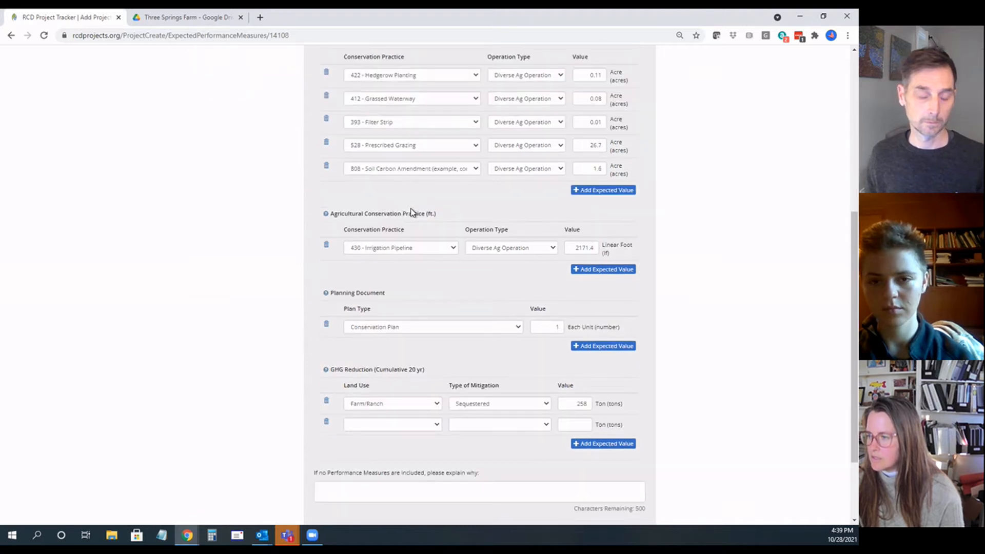
scroll(422, 267, up, 3)
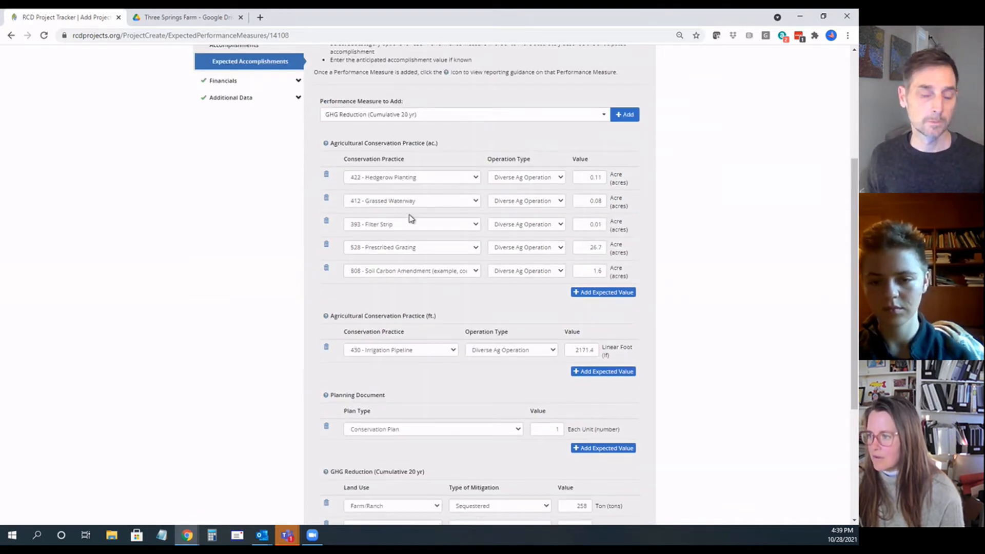
scroll(401, 304, down, 2)
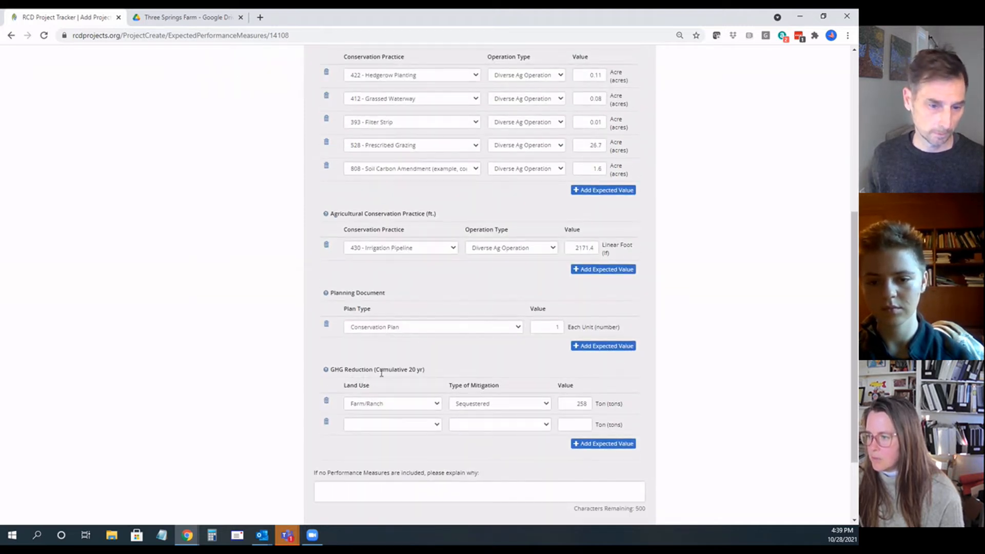
scroll(406, 373, up, 3)
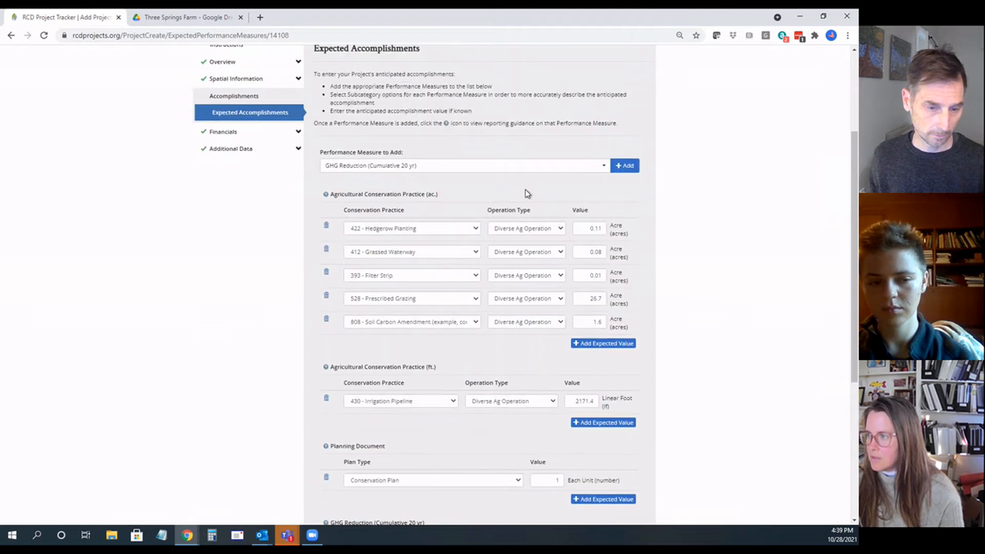
Step: Choose GHG Reduction (Annual) as the performance measure to add, and consult the carbon sequestration estimates table in the ranch plan
click(603, 169)
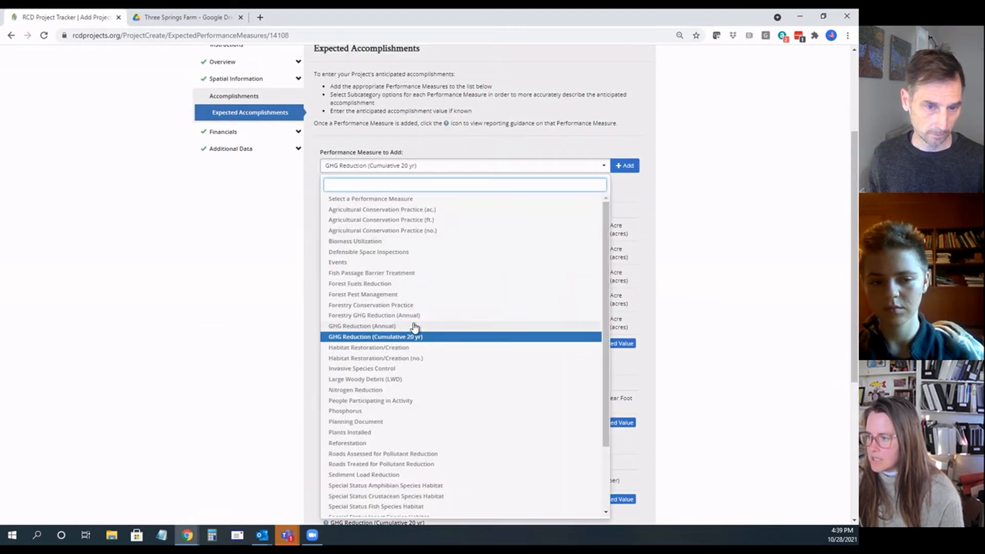
click(414, 327)
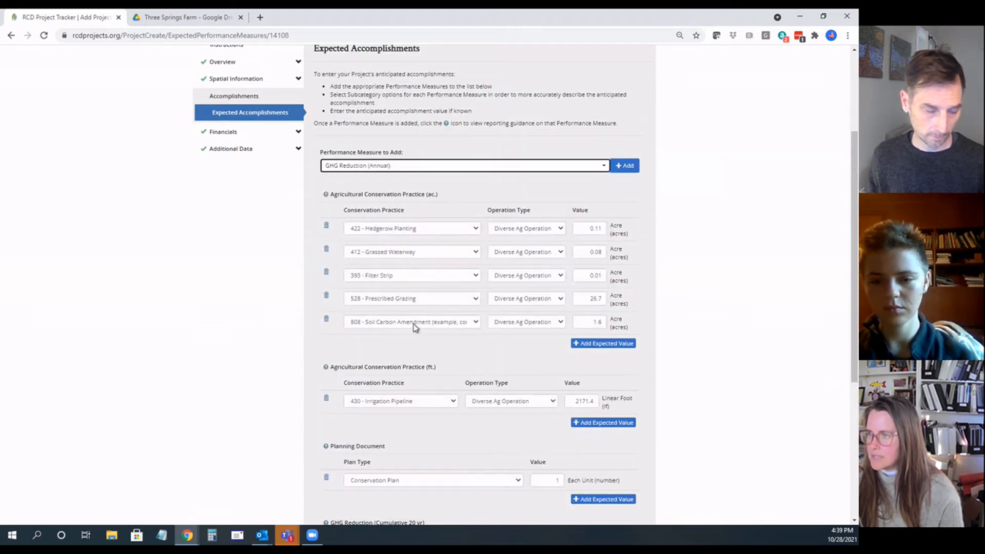
click(203, 17)
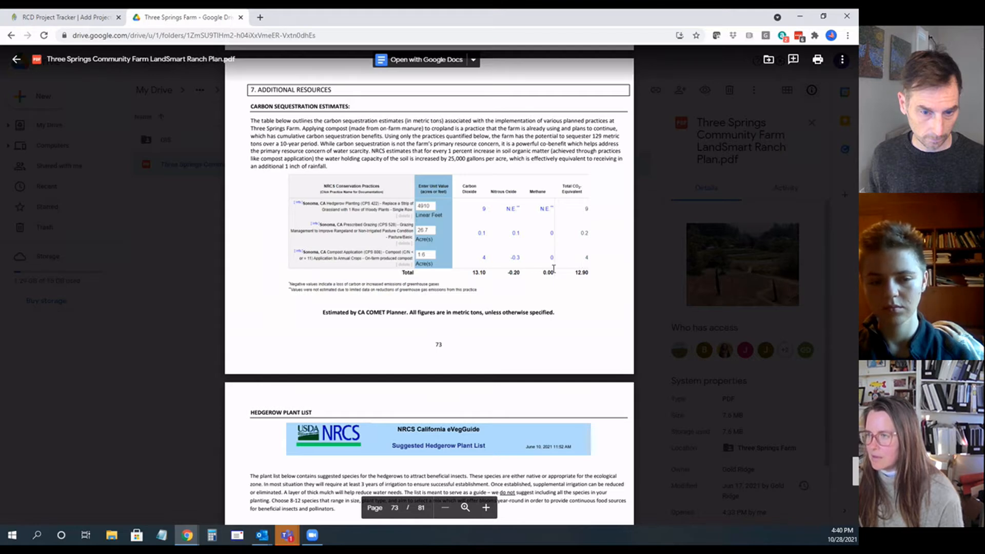
click(70, 21)
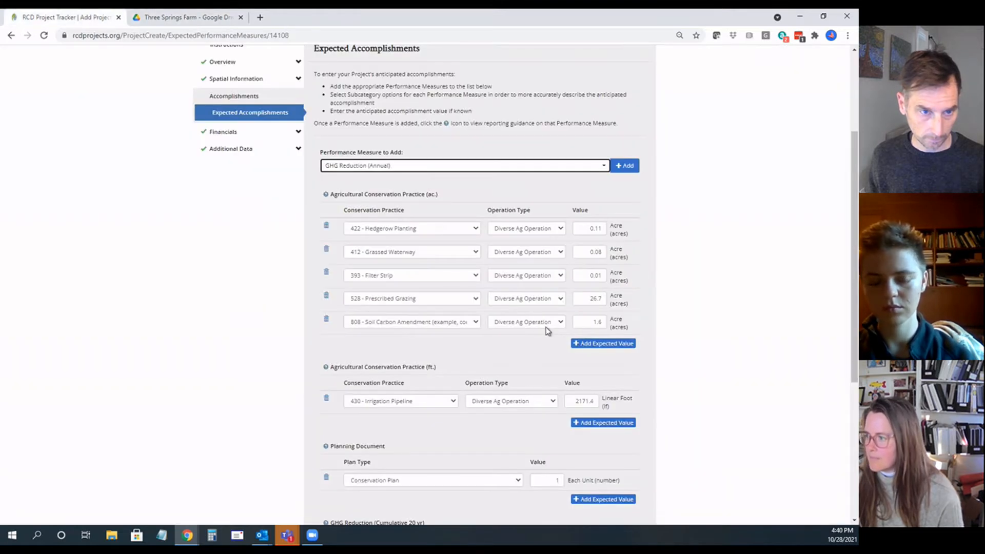
Step: Save the expected accomplishments and continue to the project's Budget section
scroll(545, 340, down, 5)
scroll(545, 339, down, 1)
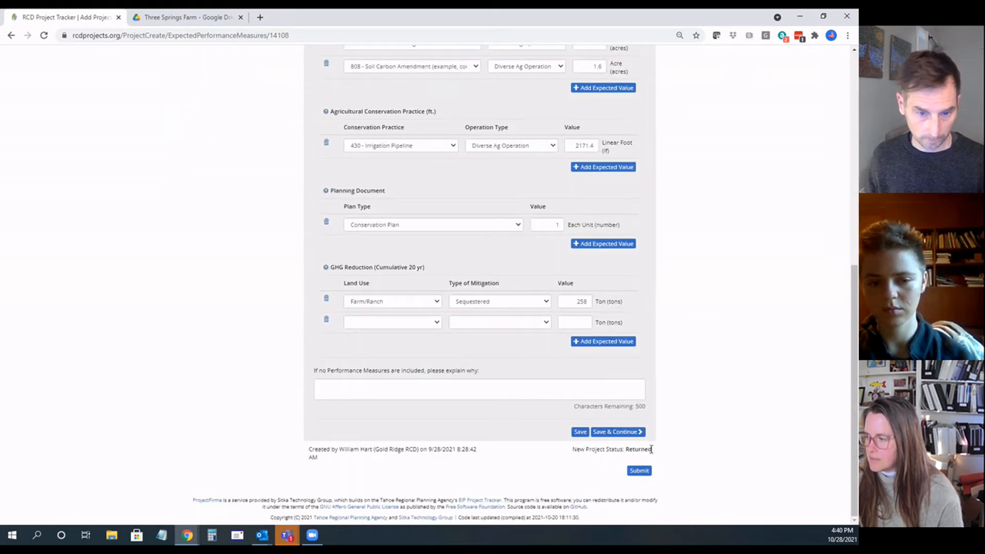
click(627, 433)
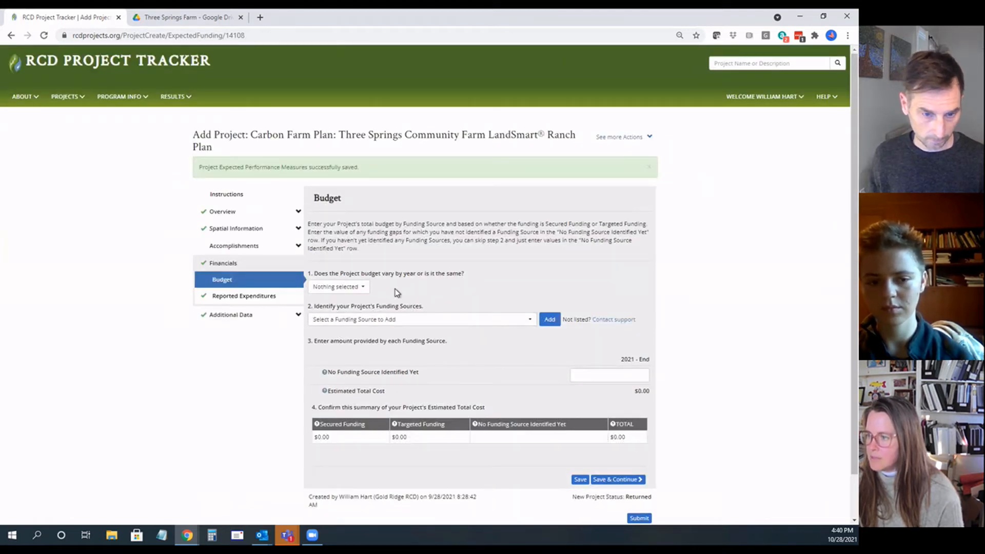
Step: Specify that the project budget varies by year, or it's a one-year project
scroll(397, 293, down, 1)
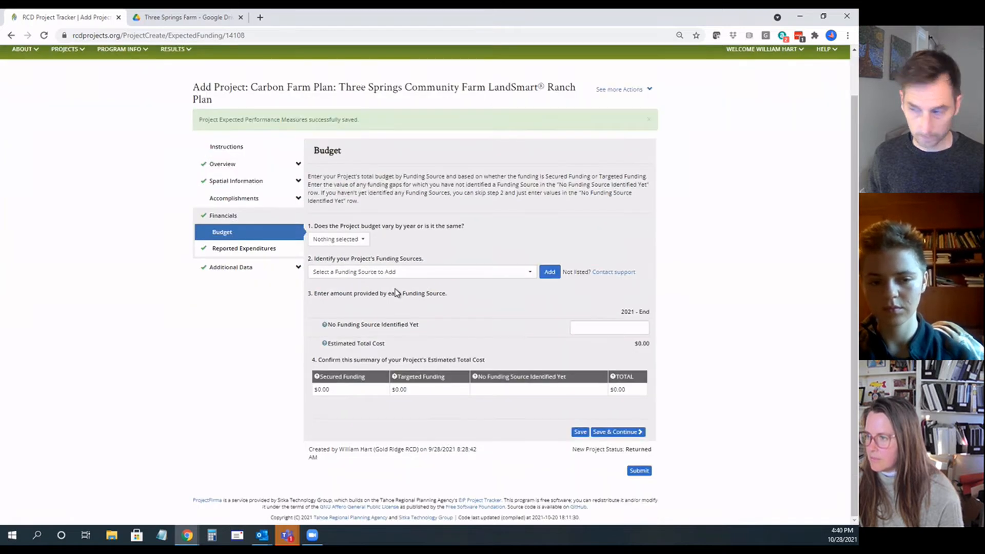
click(365, 241)
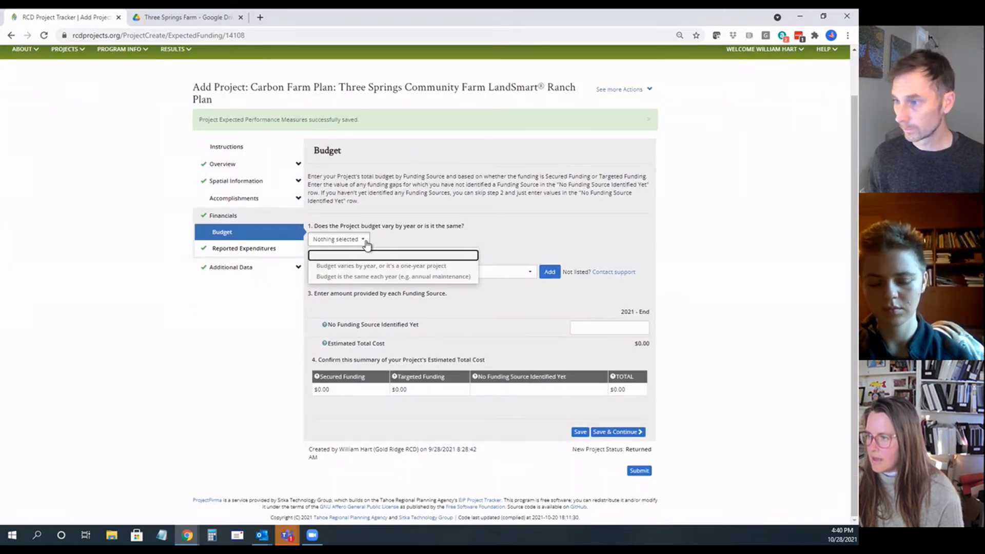
click(380, 266)
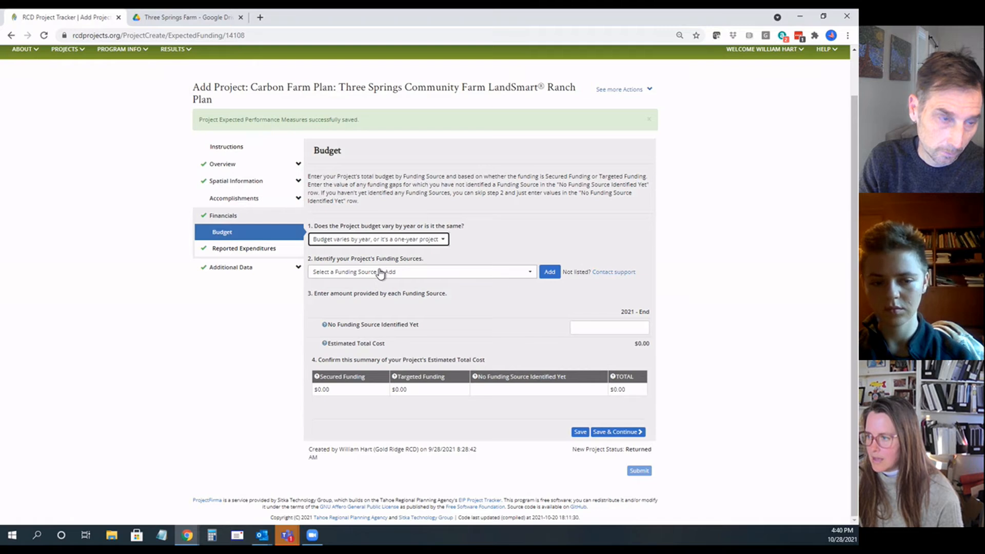
Step: Add RCPP (NRCS) and Prop 1 (CWCB) as the project's funding sources
click(529, 273)
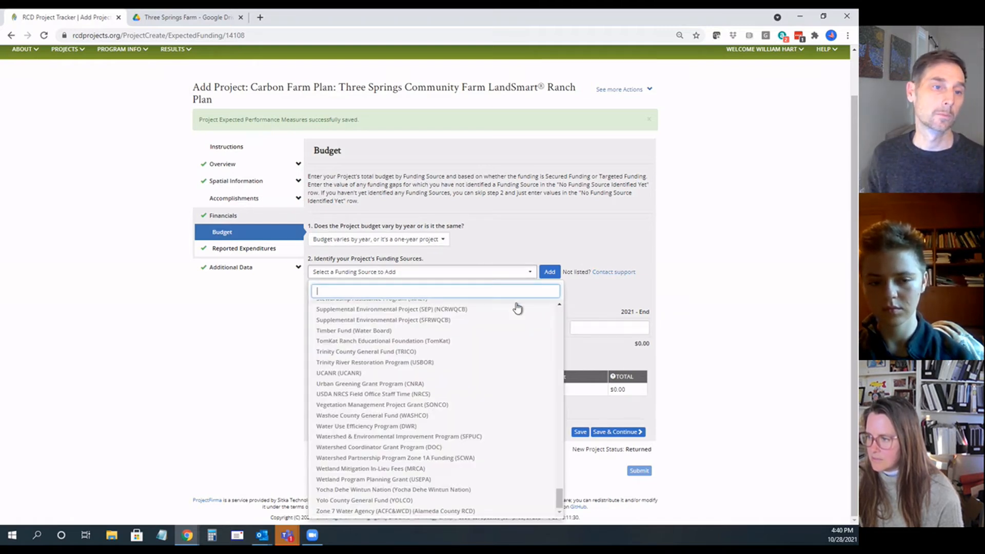
text(rcpp)
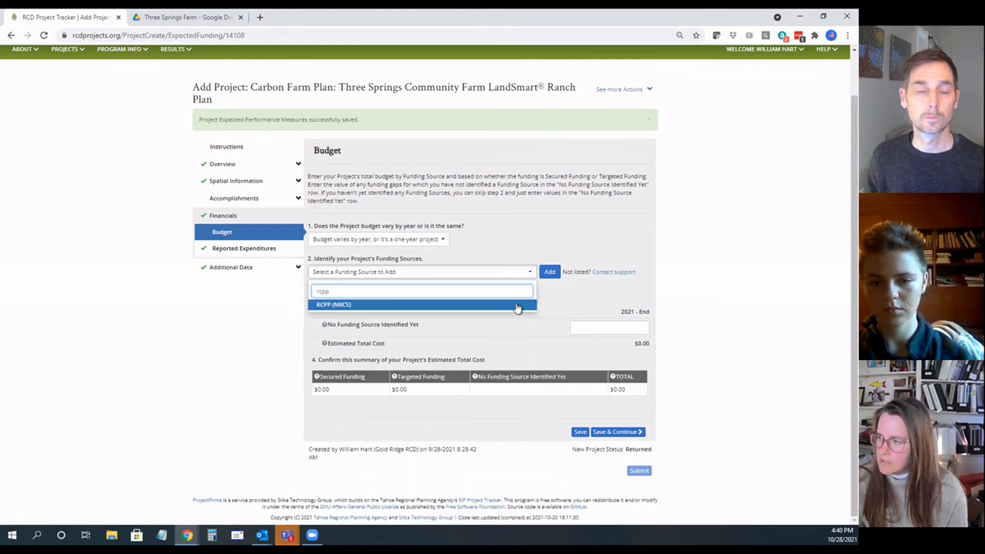
click(517, 306)
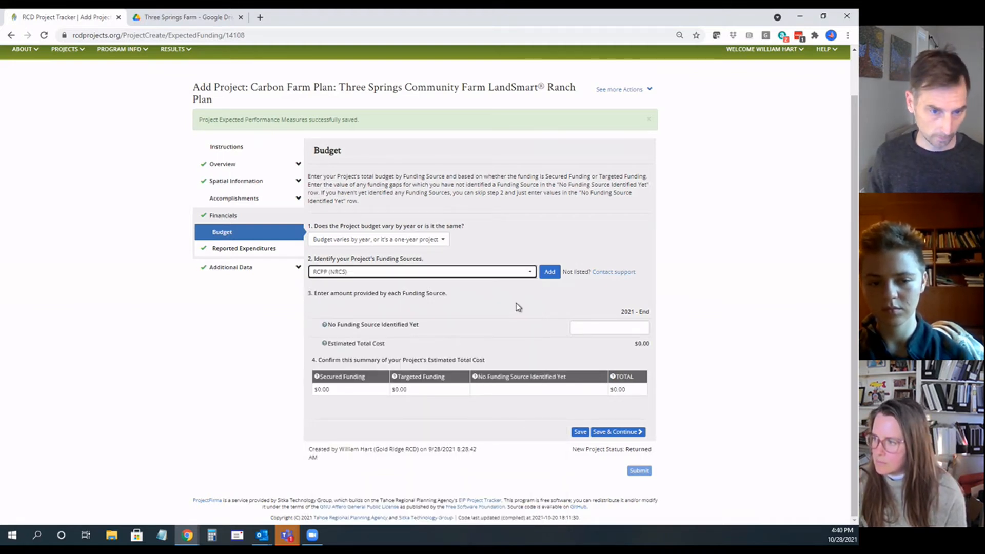
click(550, 271)
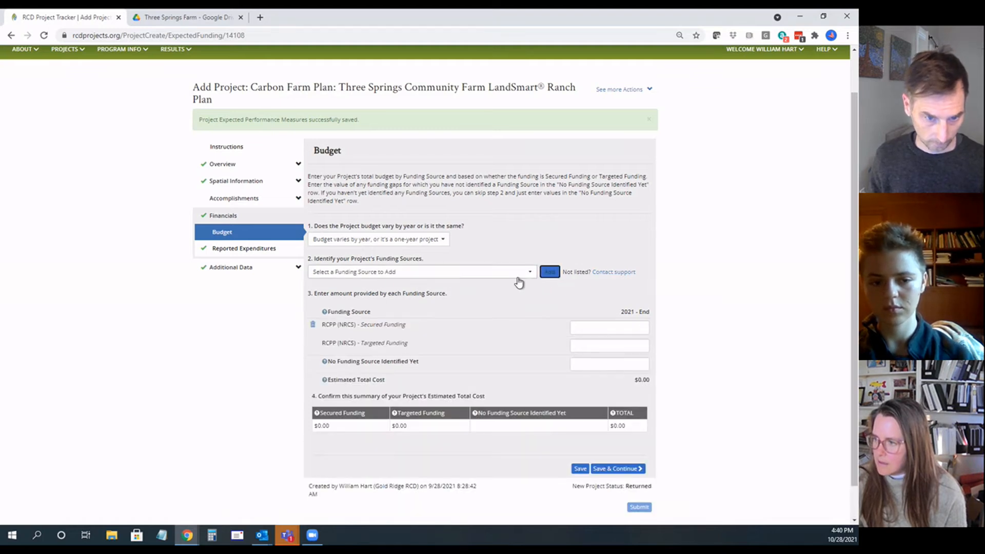
click(430, 272)
text(w)
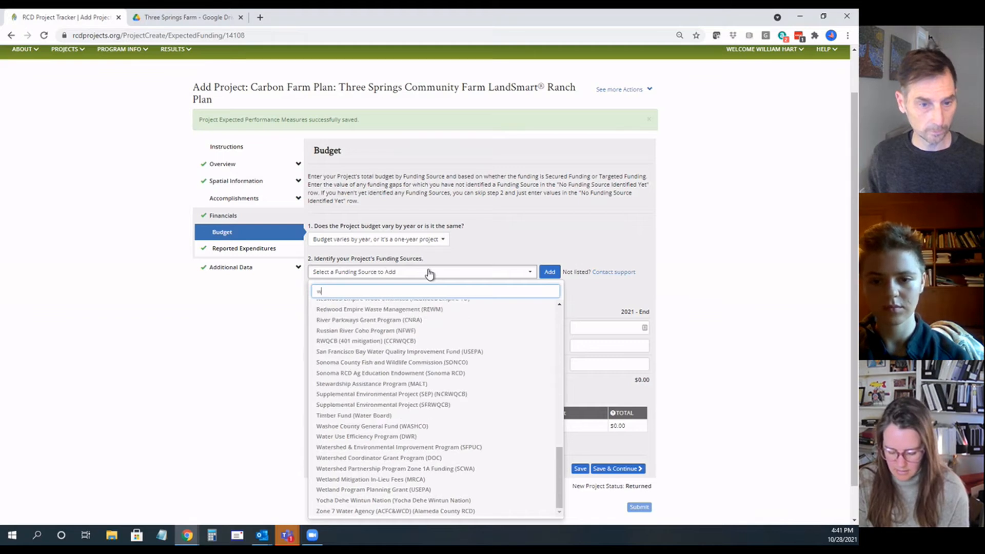
text(cb)
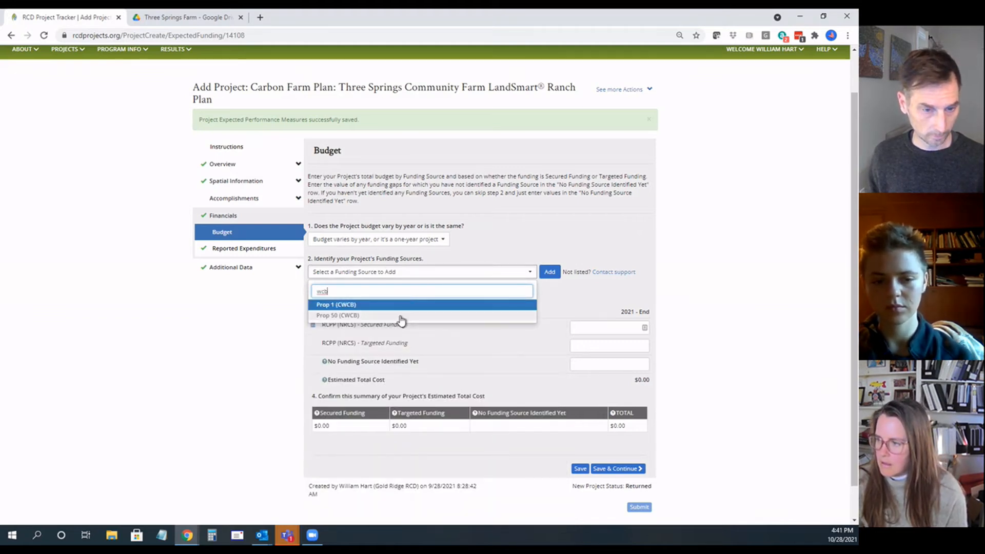
click(396, 306)
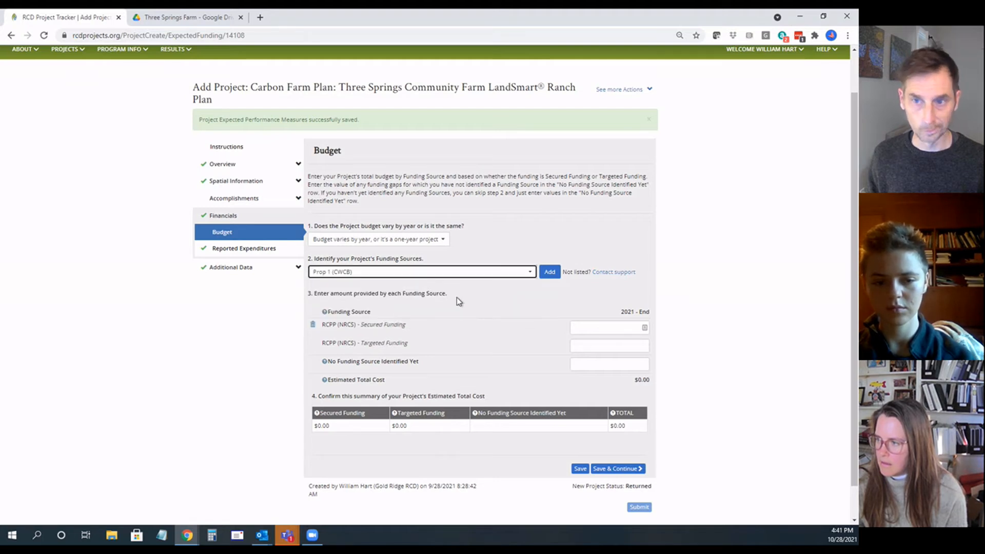
click(547, 274)
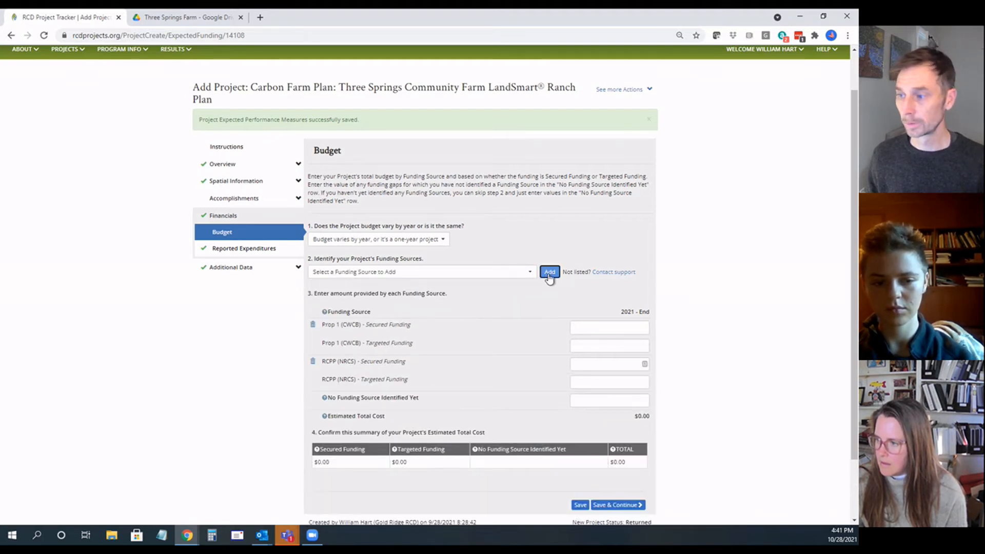
Step: Enter 5000 as the secured funding for Prop 1 (CWCB) and 5000 for RCPP (NRCS)
scroll(495, 320, down, 1)
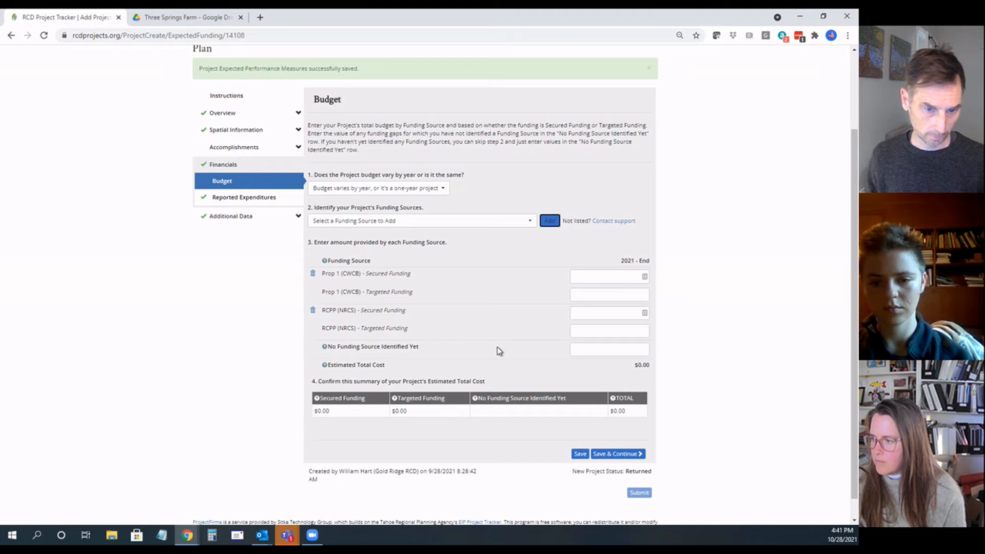
click(619, 275)
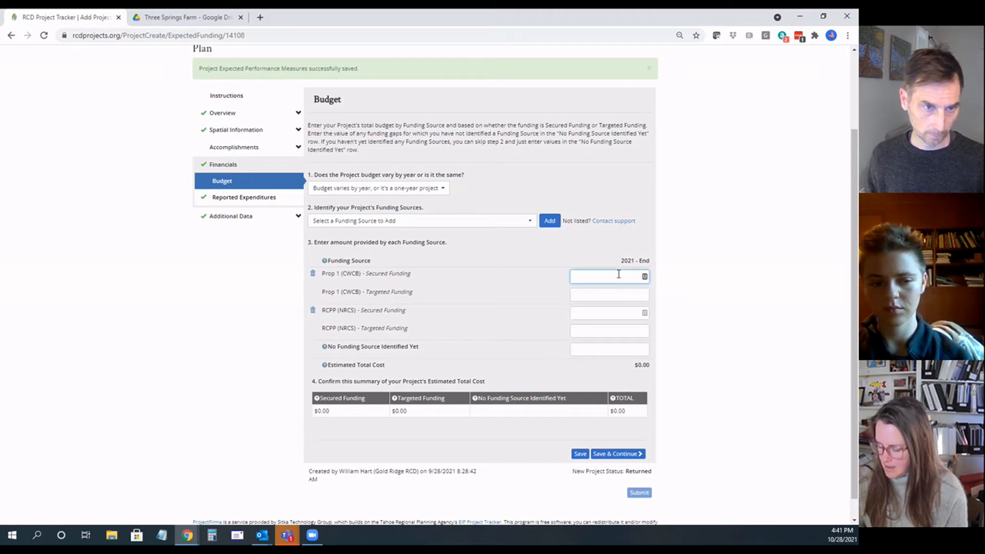
text(5000)
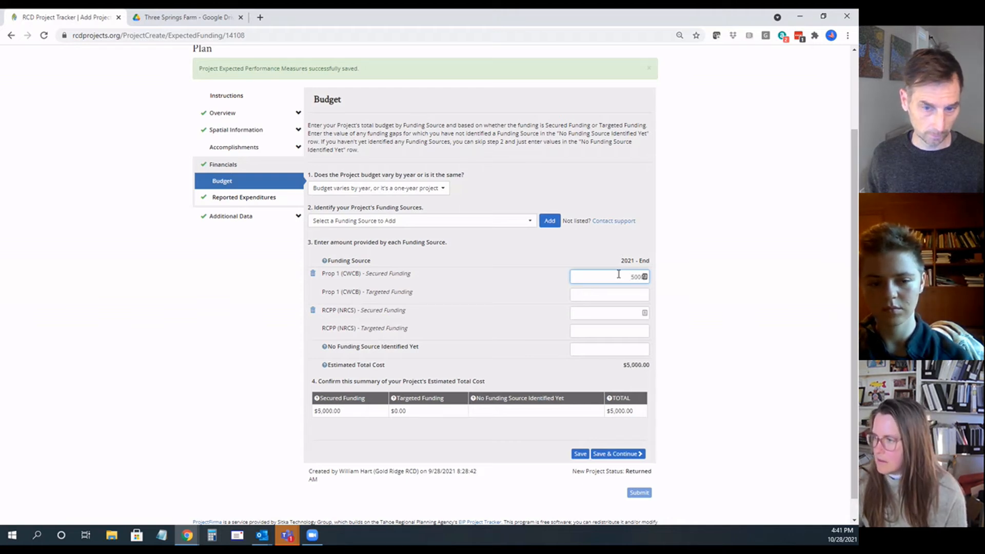
click(621, 314)
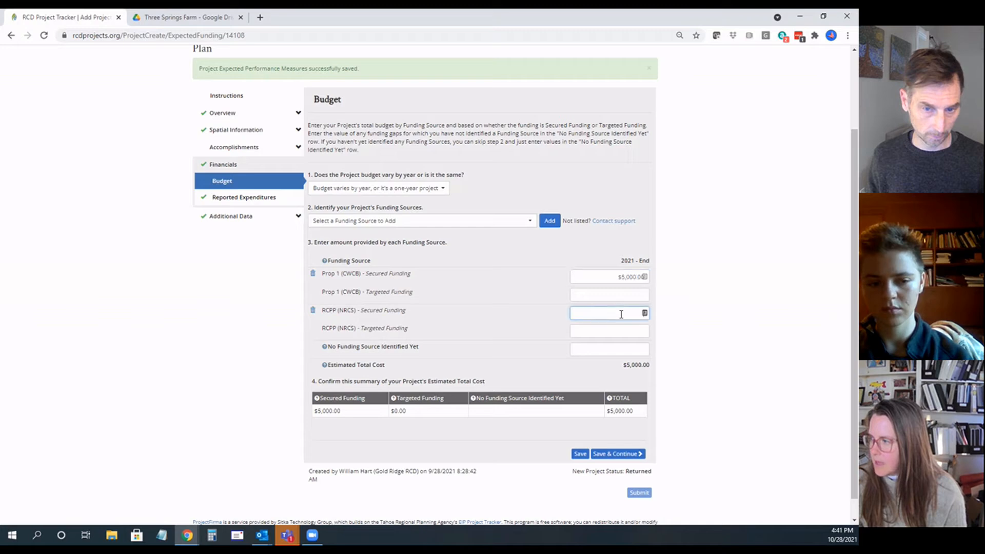
text(5000)
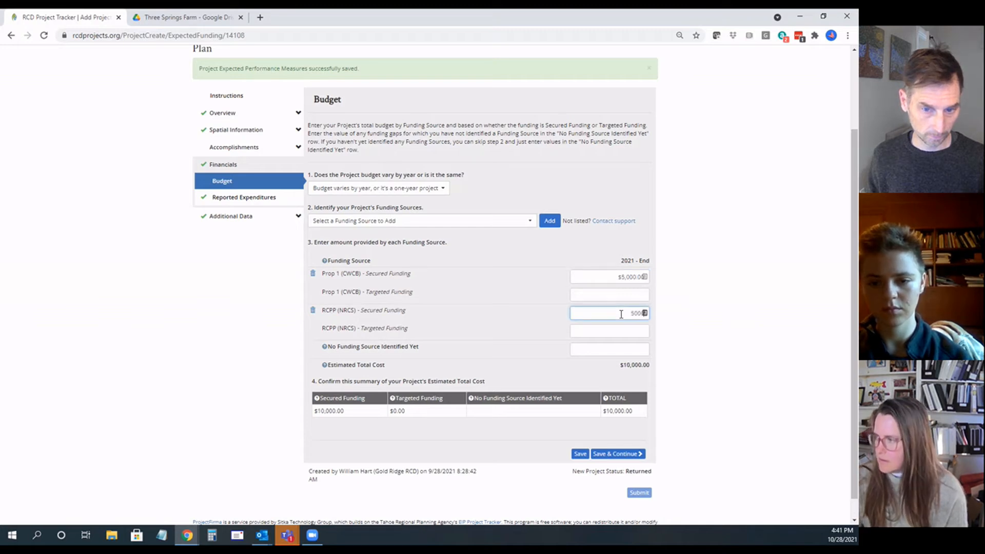
Step: Enter 100000 as the budget amount with no funding source identified yet
click(626, 332)
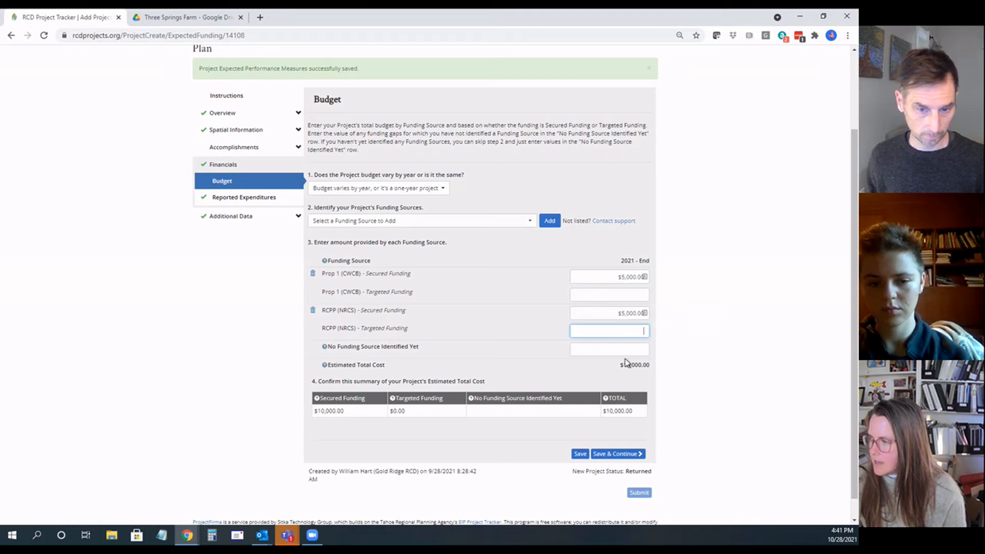
click(624, 349)
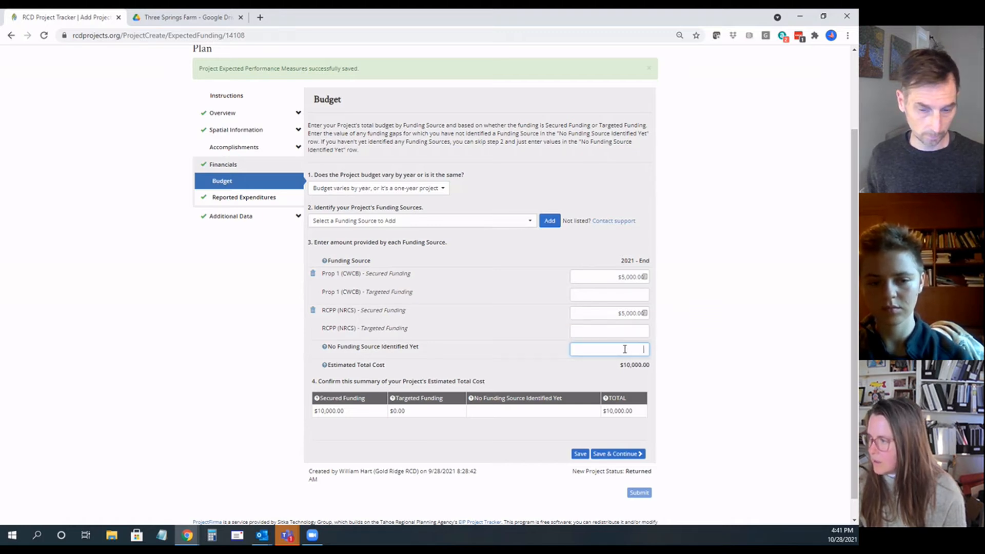
text(1)
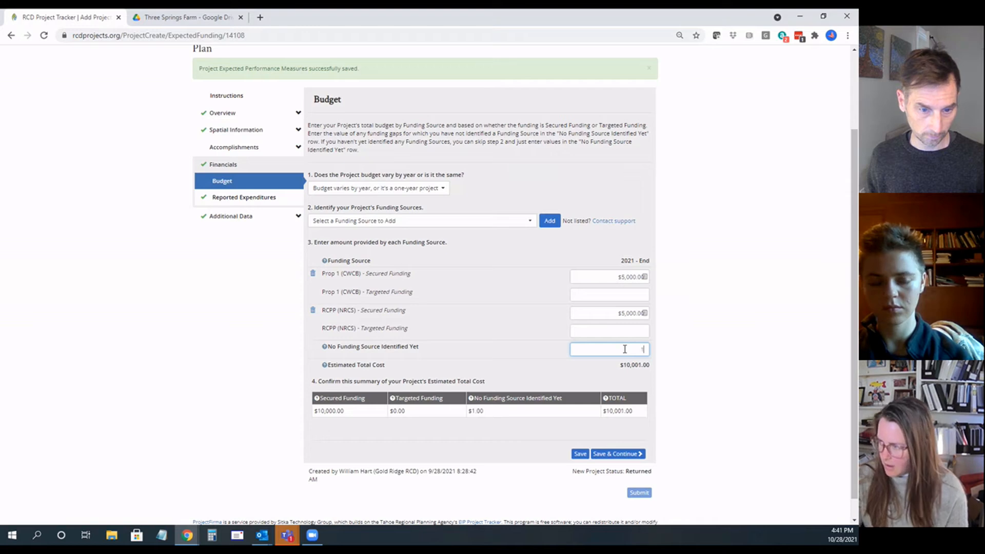
text(00000)
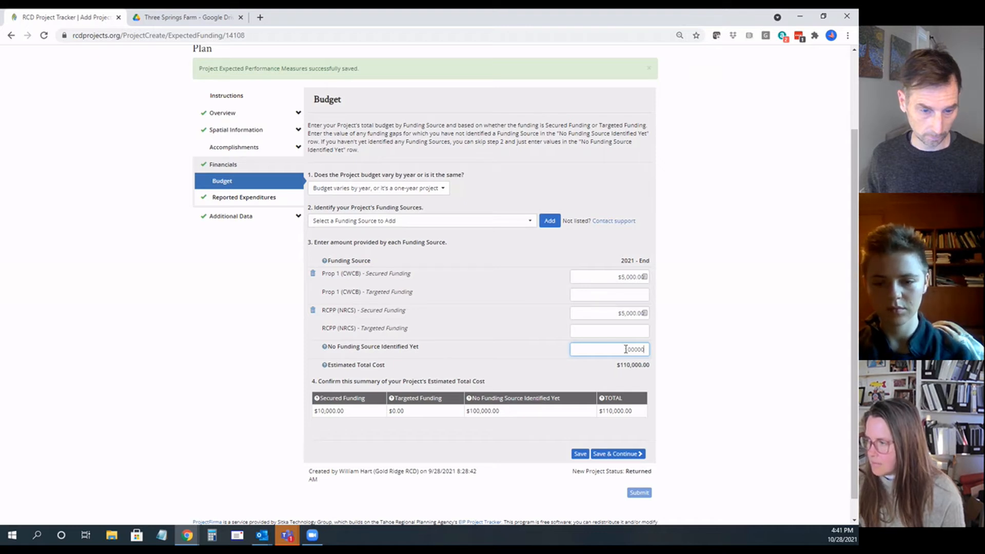
click(576, 409)
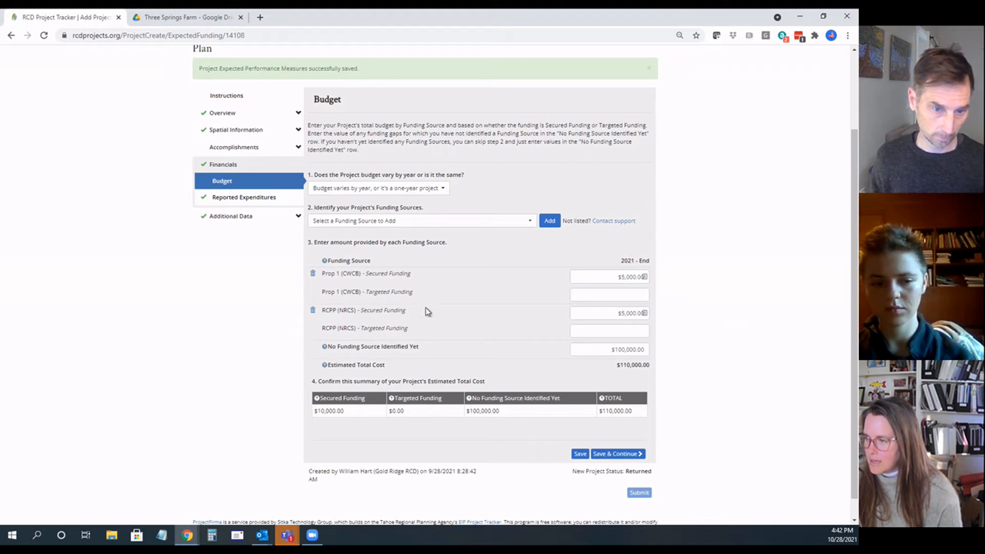
Step: Try to save the budget with the targeted funding for Prop 1 (CWCB) and RCPP (NRCS) left blank
click(614, 332)
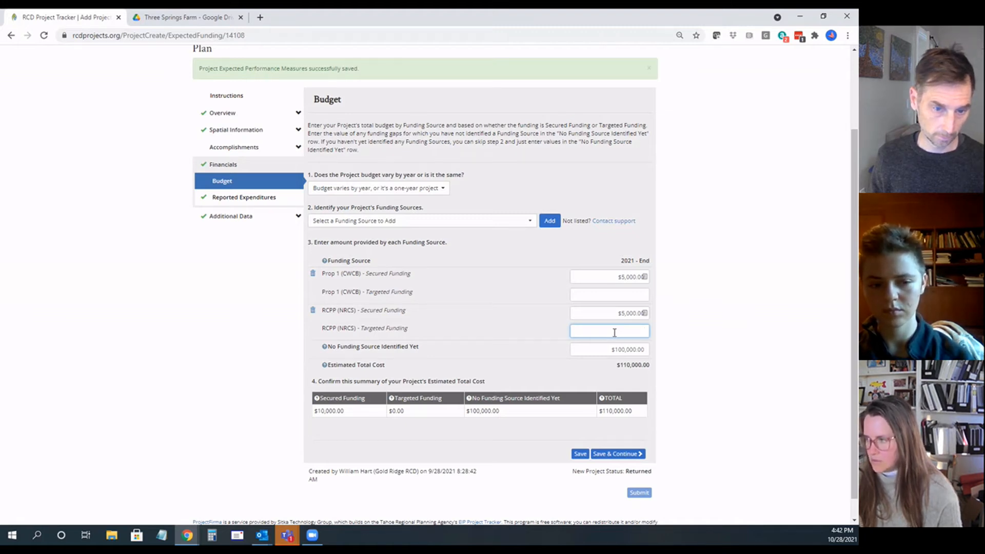
click(618, 454)
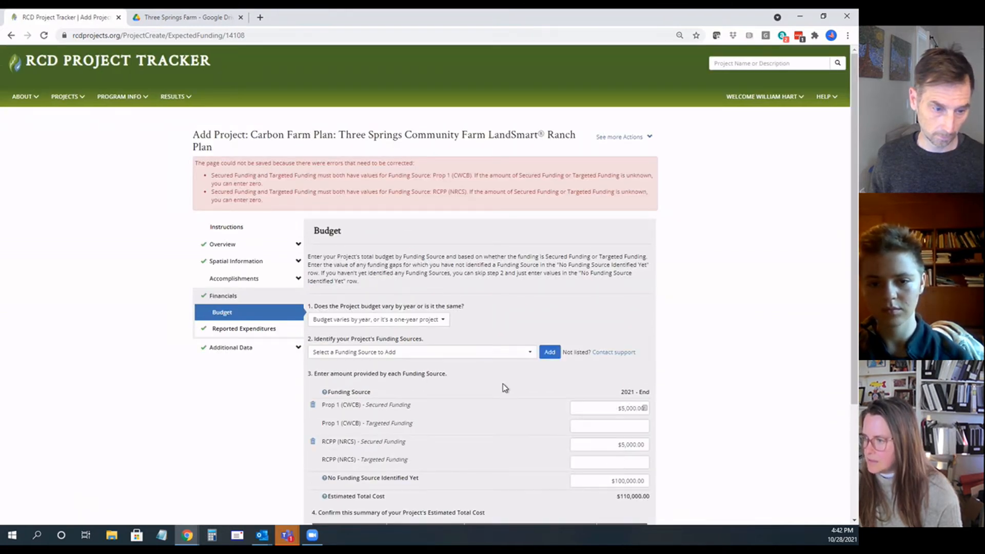
scroll(502, 388, down, 3)
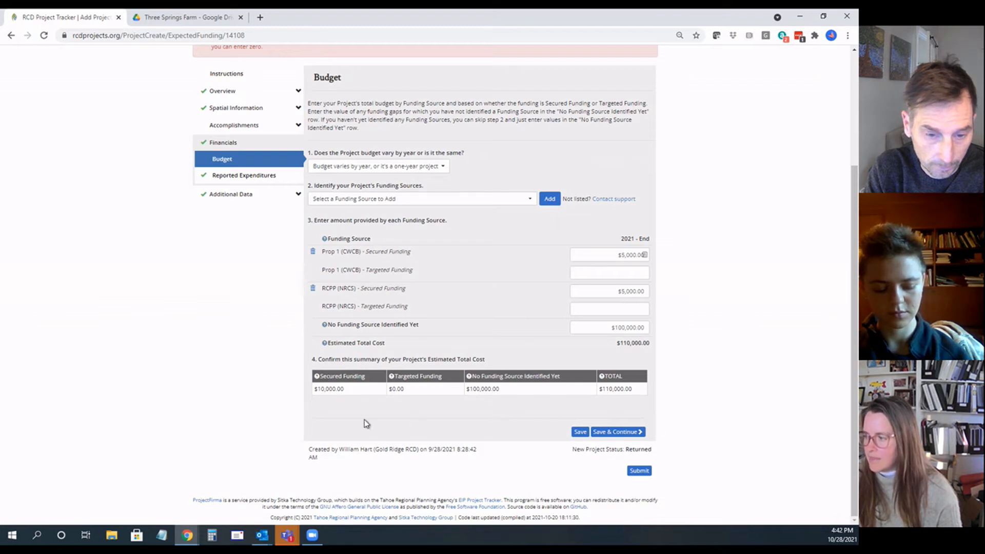
click(619, 432)
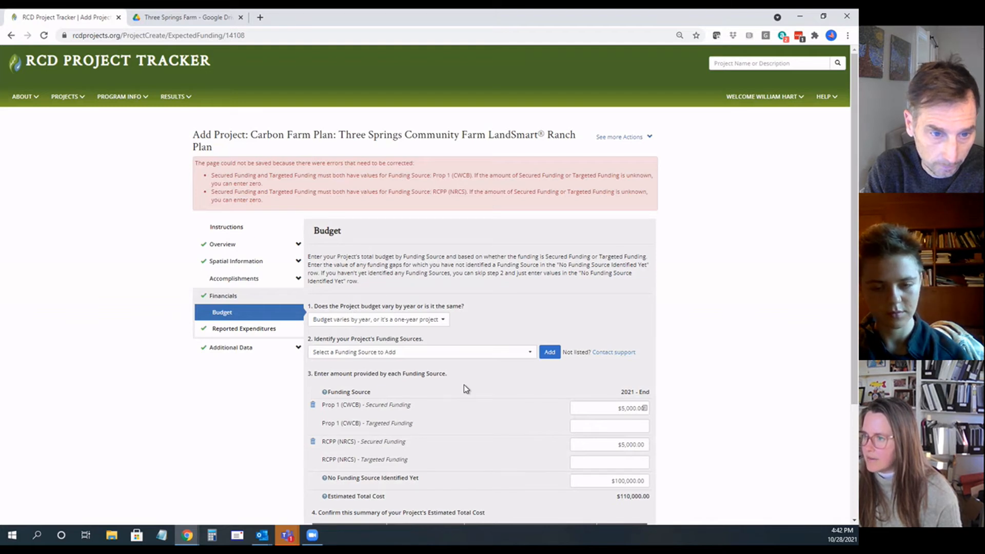
Step: Enter 0 as the targeted funding for both Prop 1 (CWCB) and RCPP (NRCS), and save the budget to continue to reported expenditures
scroll(465, 389, down, 2)
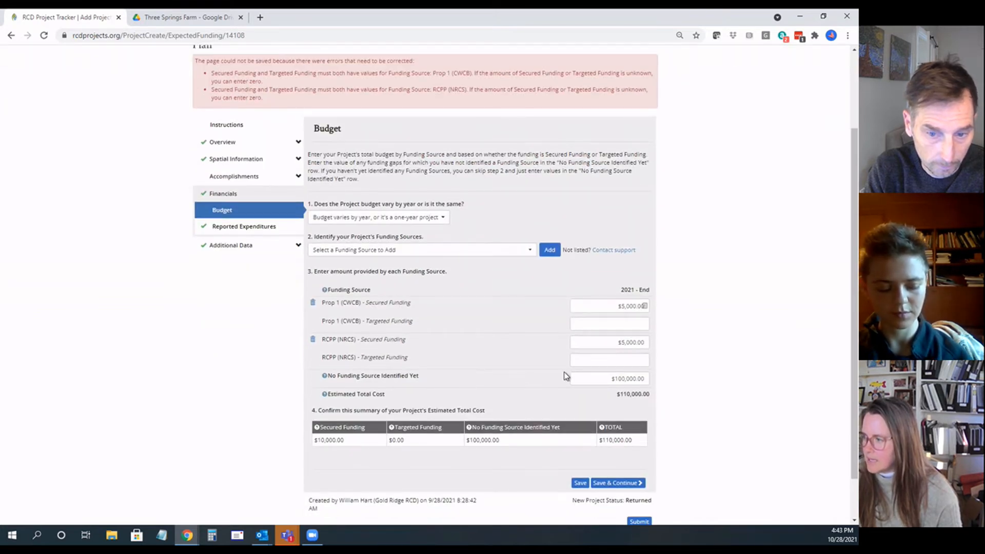
click(620, 324)
text(0)
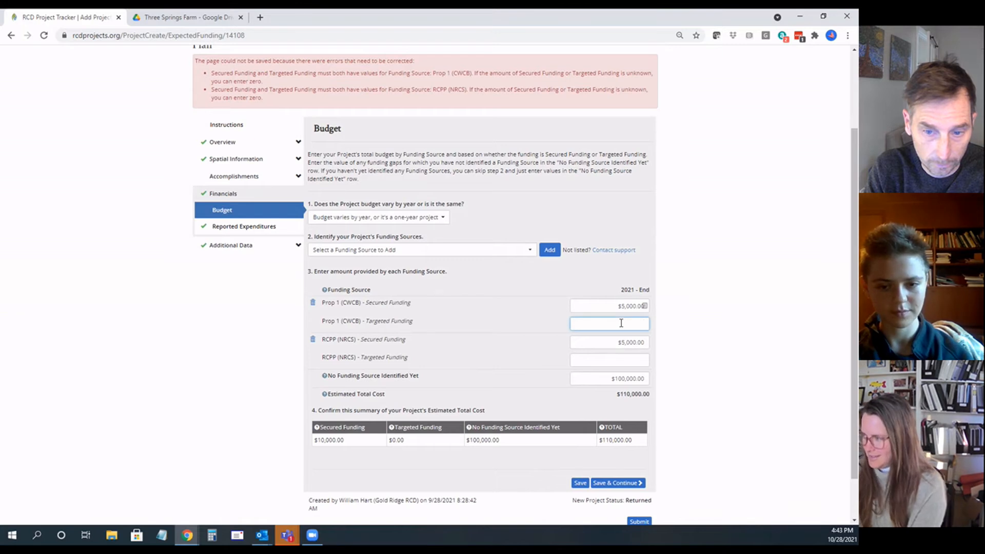
click(622, 359)
text(0)
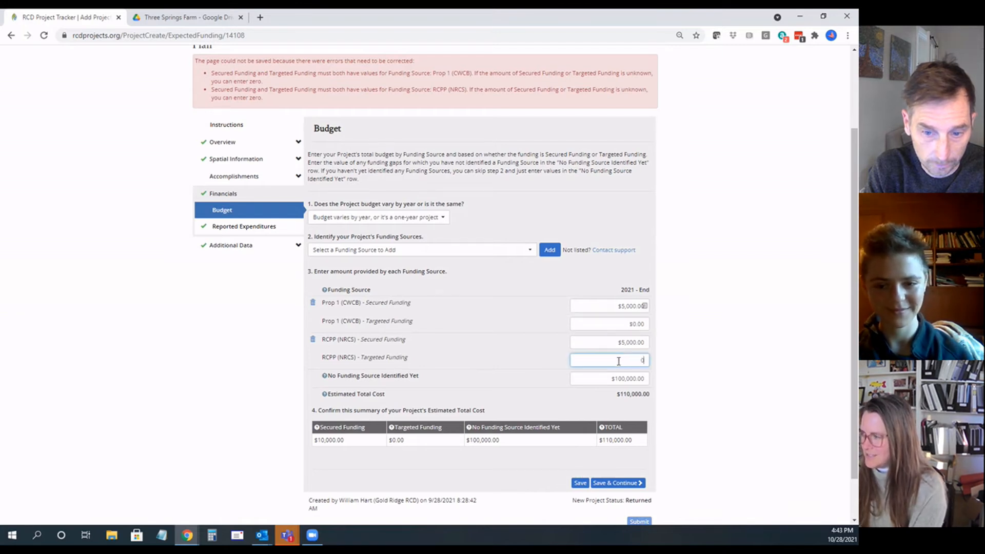
click(559, 370)
scroll(559, 371, down, 1)
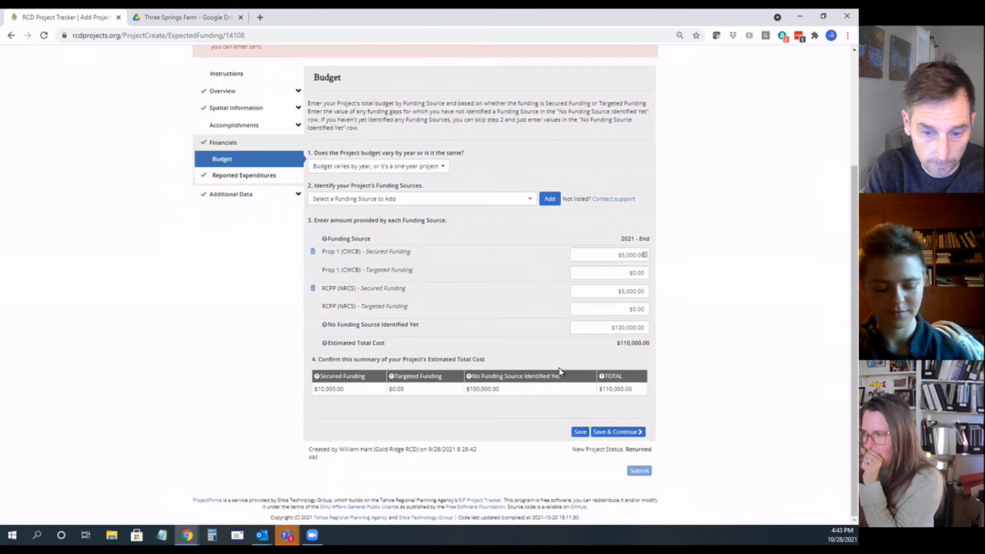
click(614, 434)
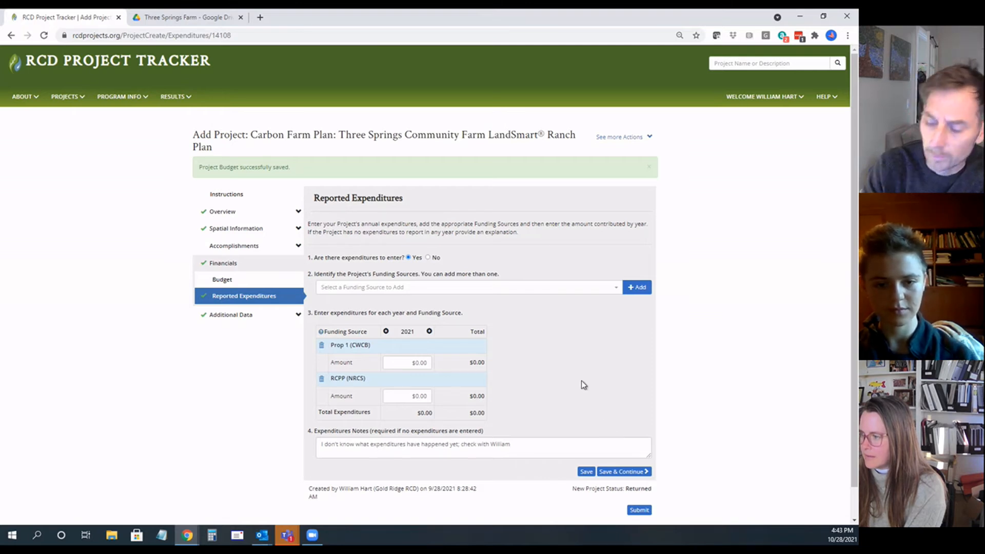
Step: Enter 5000 as the 2021 expenditure for Prop 1 (CWCB) and 5000 for RCPP (NRCS)
scroll(582, 382, down, 1)
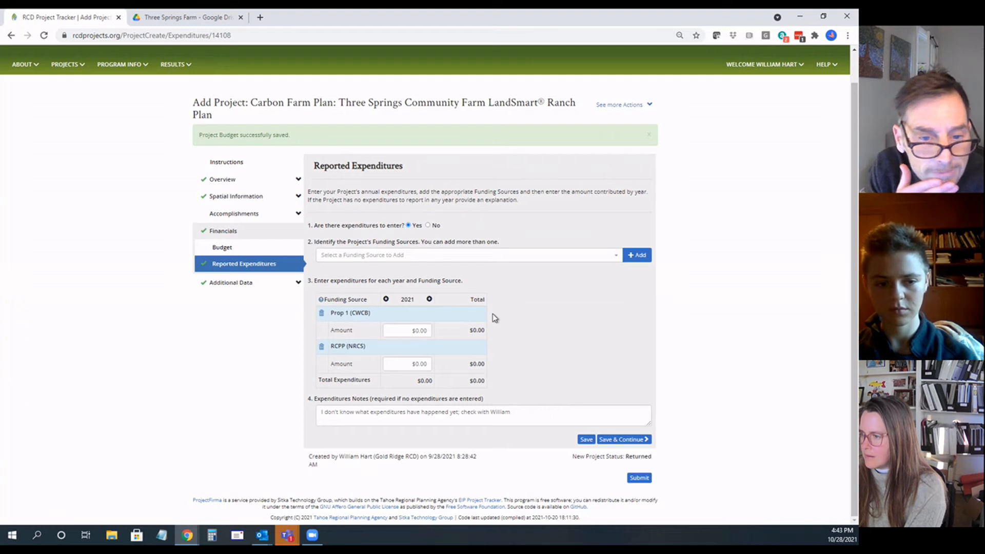
click(405, 329)
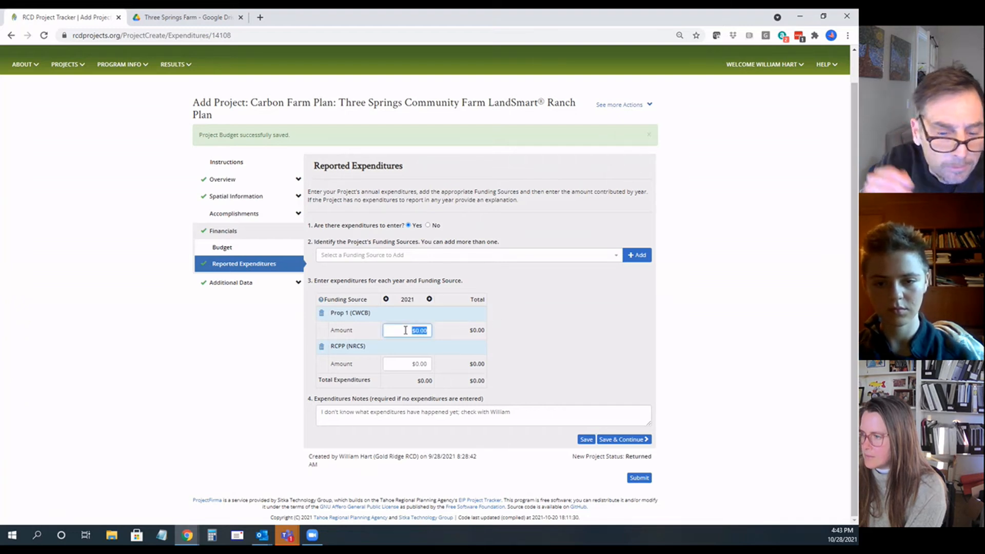
text(50000)
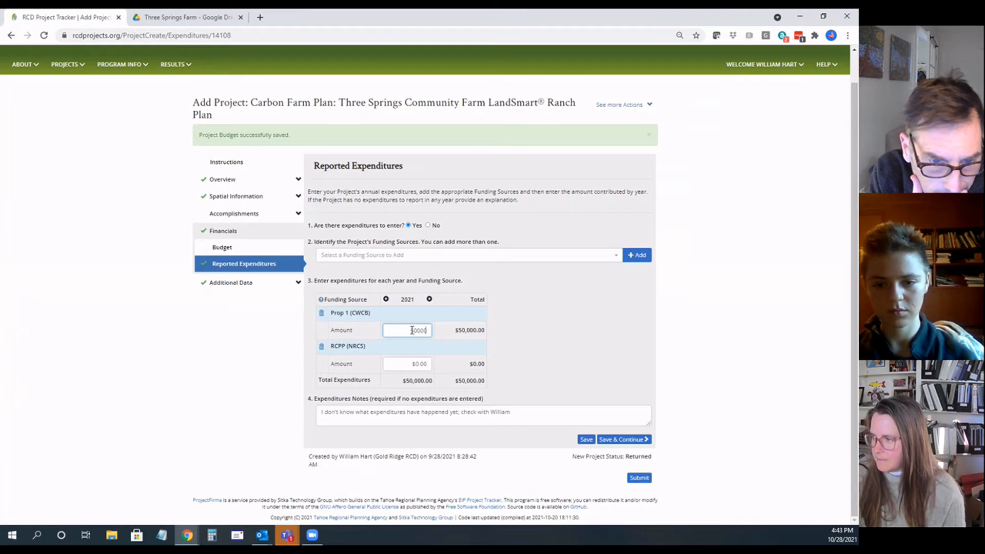
key(BackSpace)
click(424, 362)
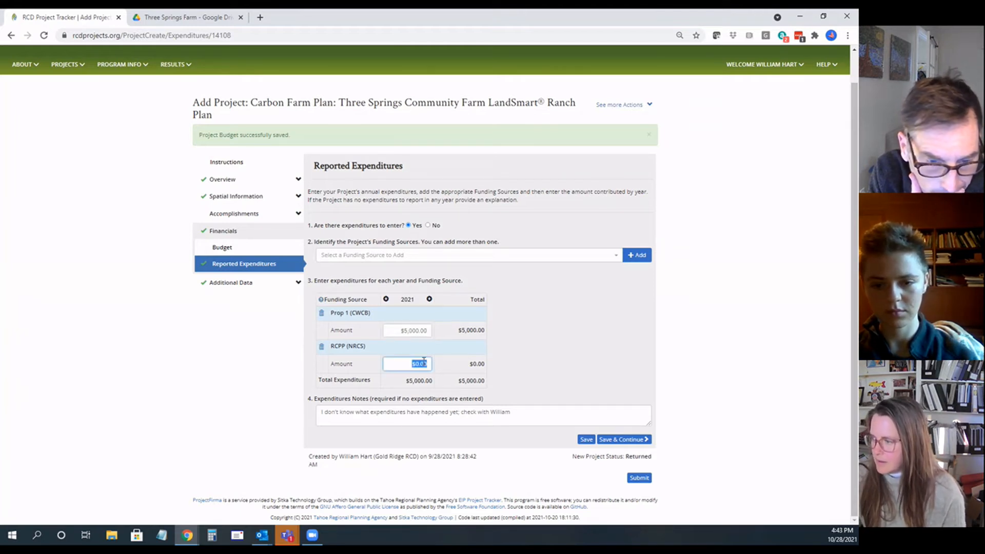
text(50000)
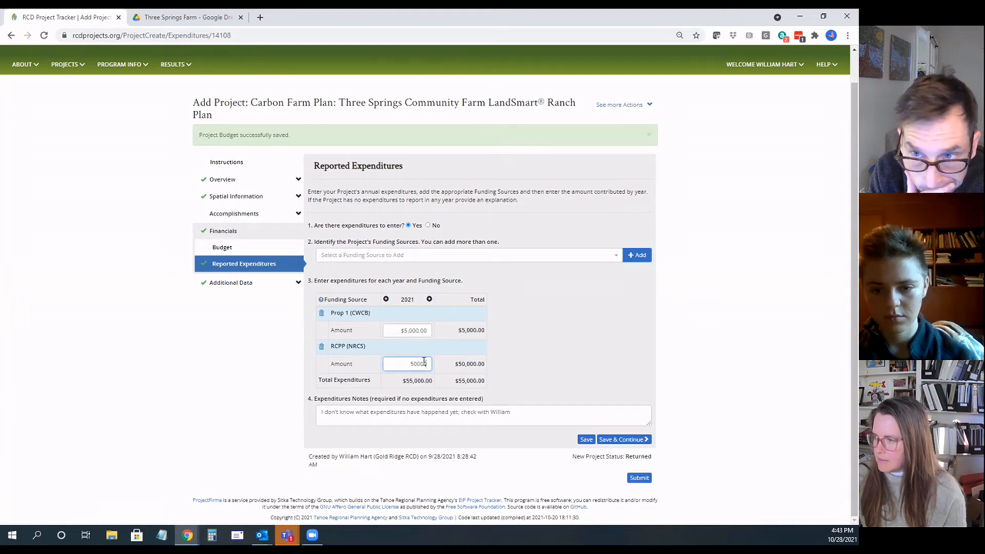
click(404, 378)
click(413, 364)
text(5000)
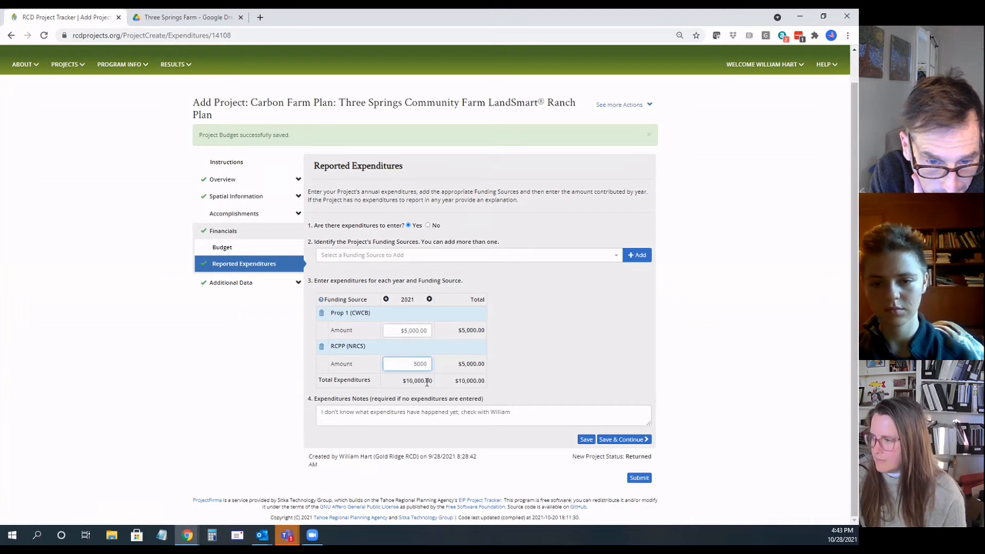
click(540, 430)
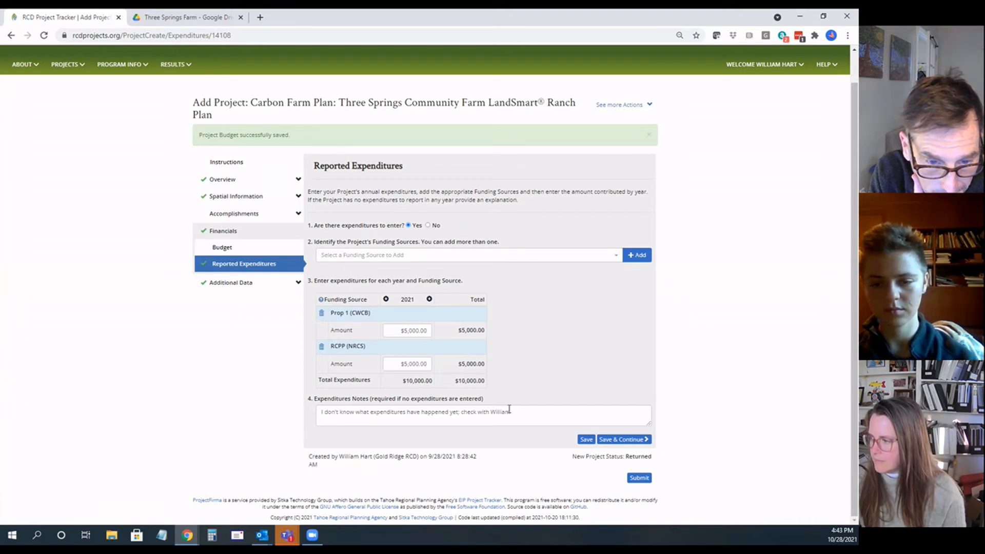
Step: Clear the expenditures notes and save the reported expenditures to continue to the classifications
drag(511, 412, 277, 408)
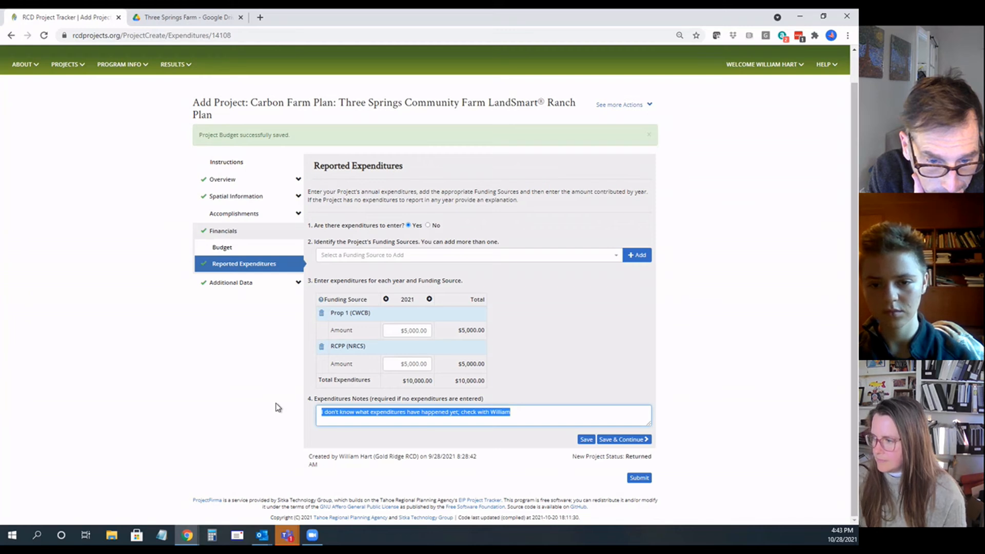
key(BackSpace)
click(634, 441)
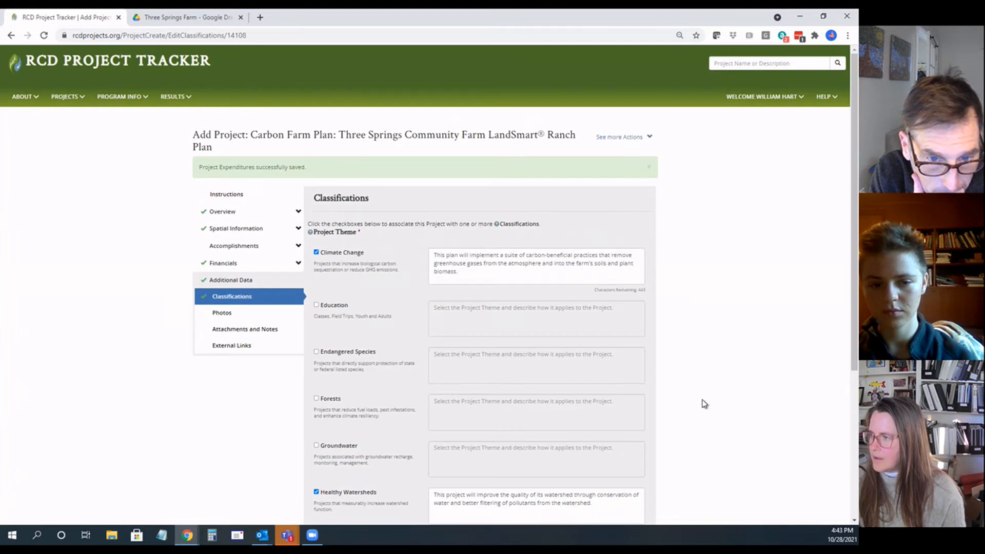
Step: Review the selected project themes and their descriptions, and save the classifications to continue to the photos
scroll(690, 367, down, 1)
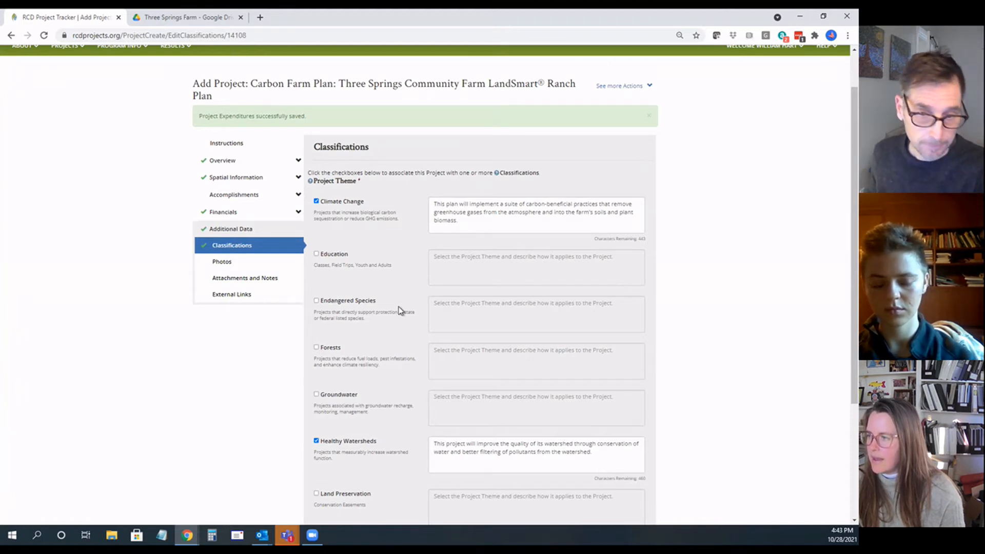
scroll(400, 310, down, 1)
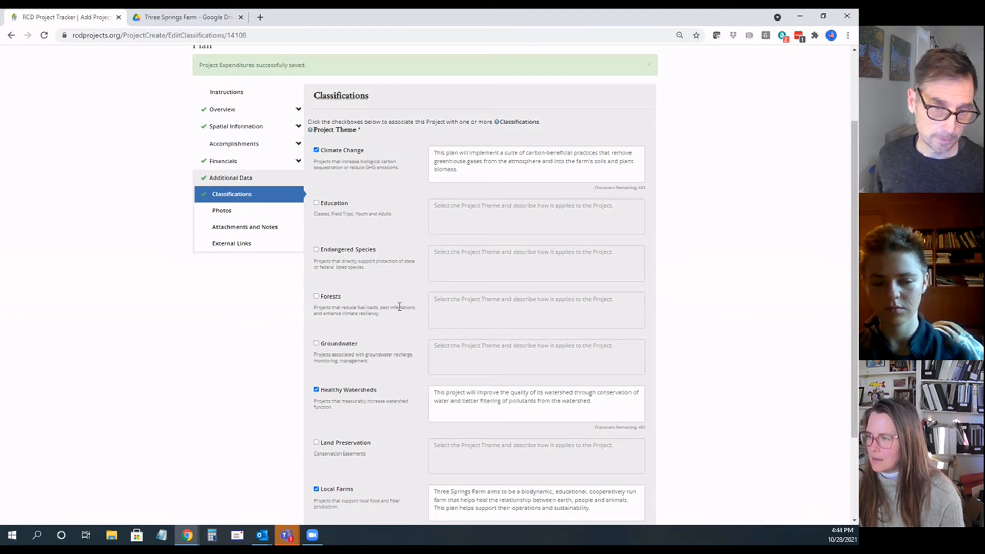
scroll(399, 306, down, 1)
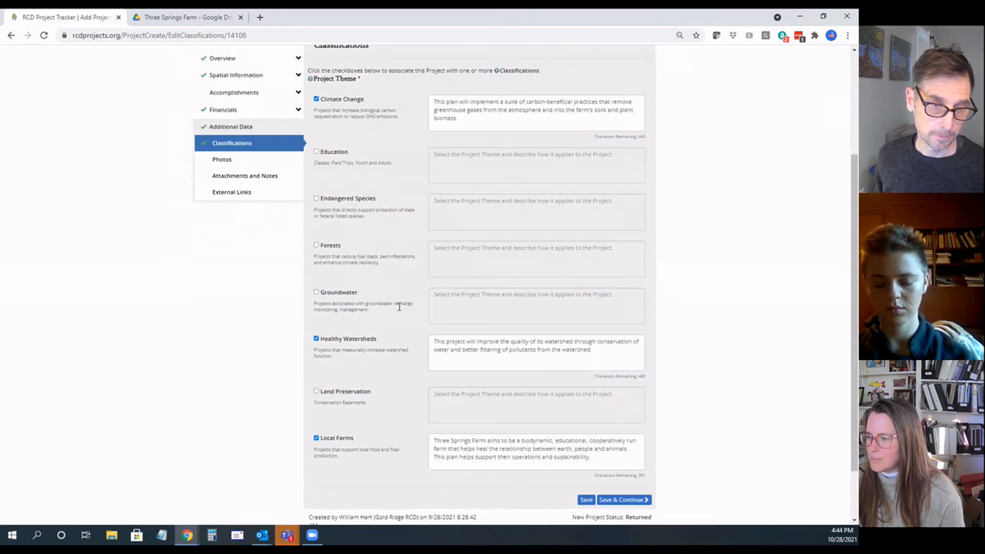
scroll(399, 306, up, 1)
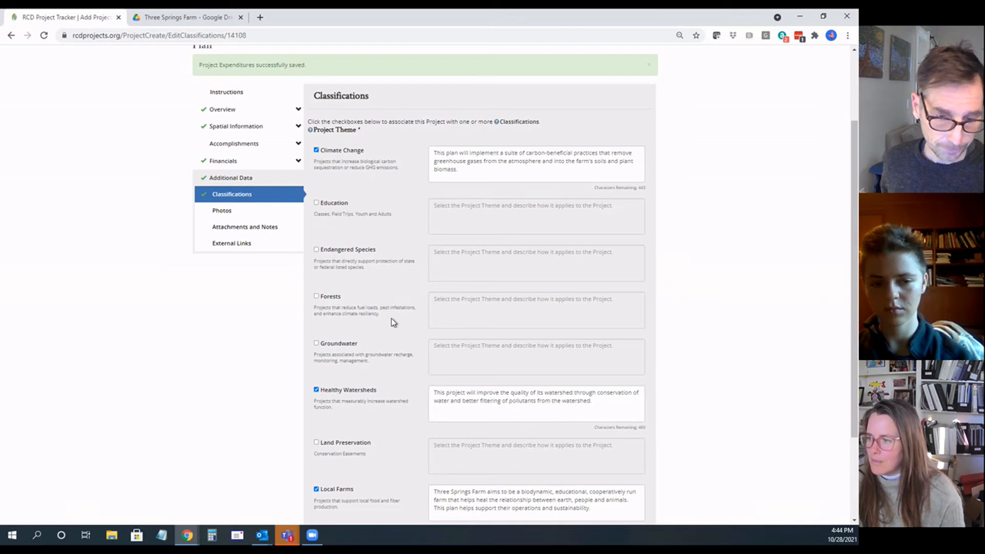
scroll(391, 322, down, 1)
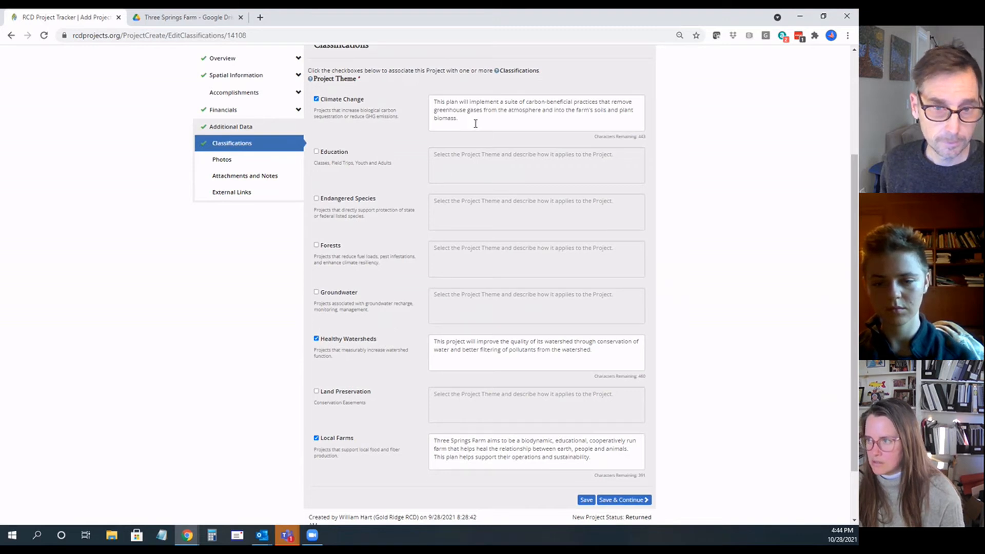
drag(458, 118, 443, 101)
drag(592, 350, 433, 341)
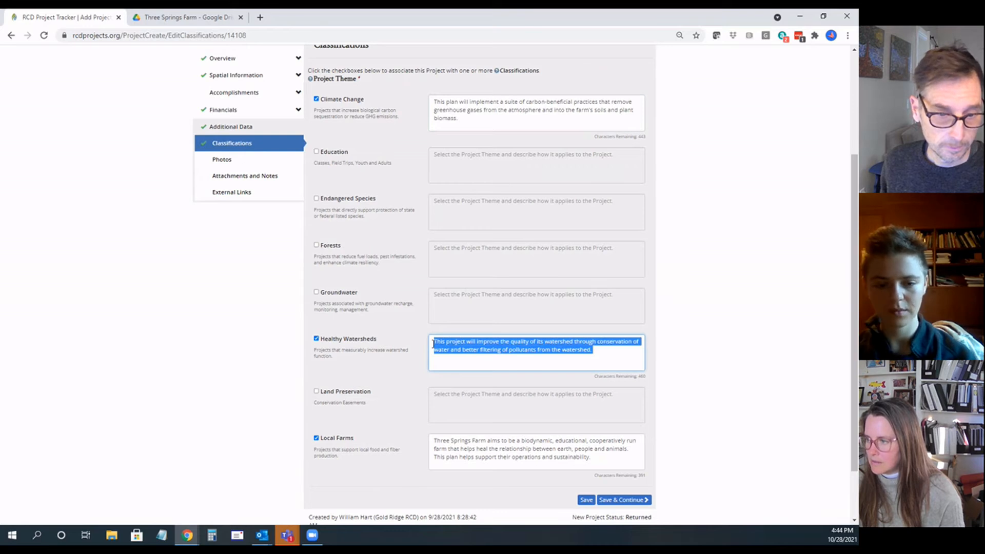
click(442, 361)
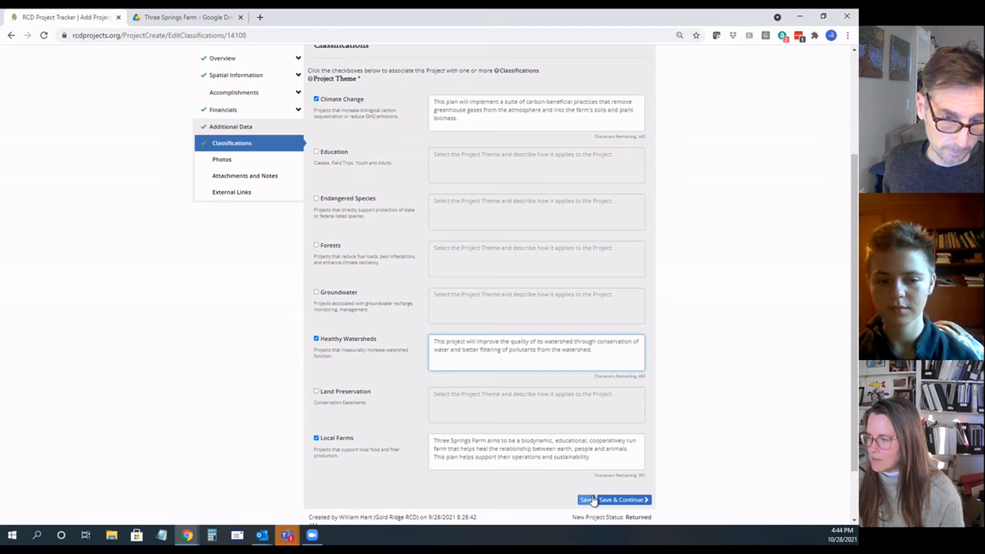
click(616, 503)
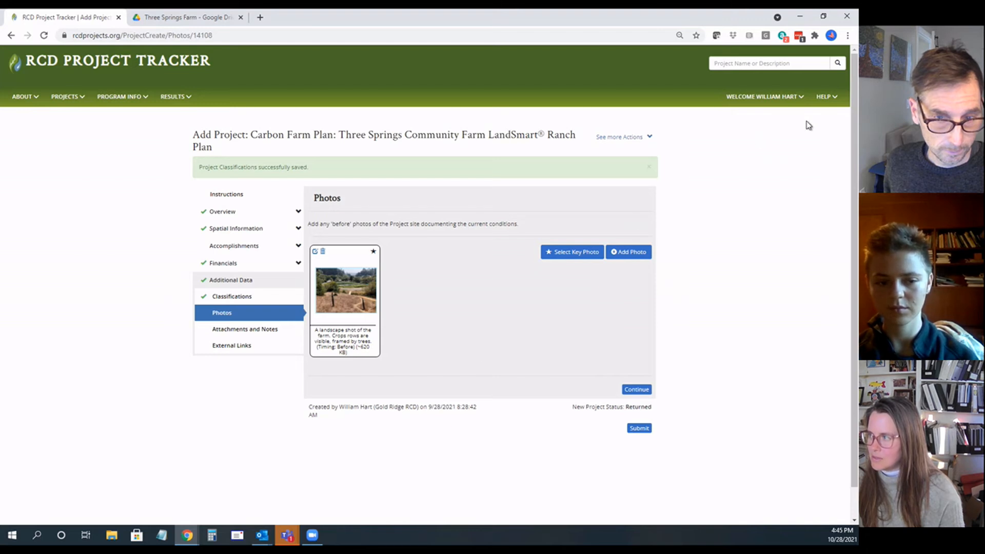
click(823, 97)
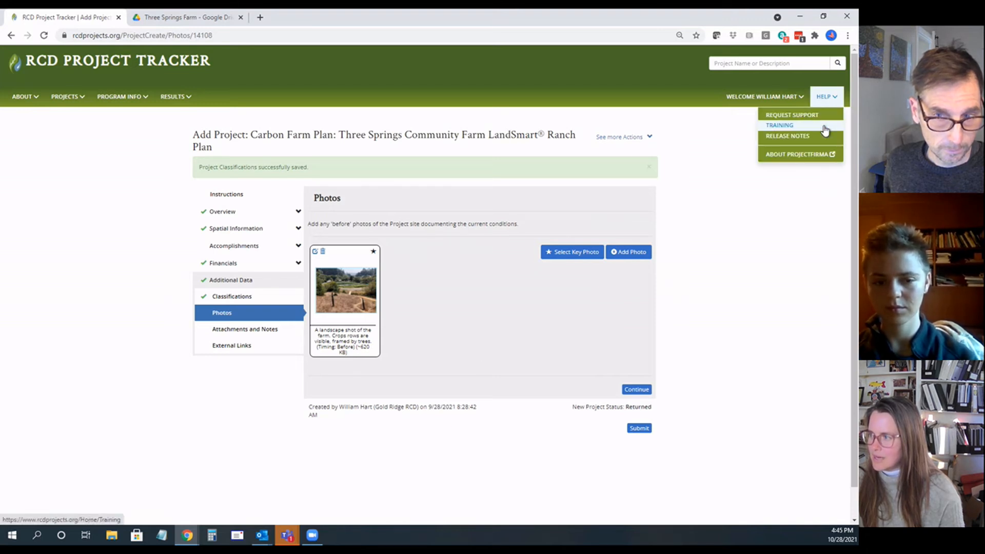
click(478, 349)
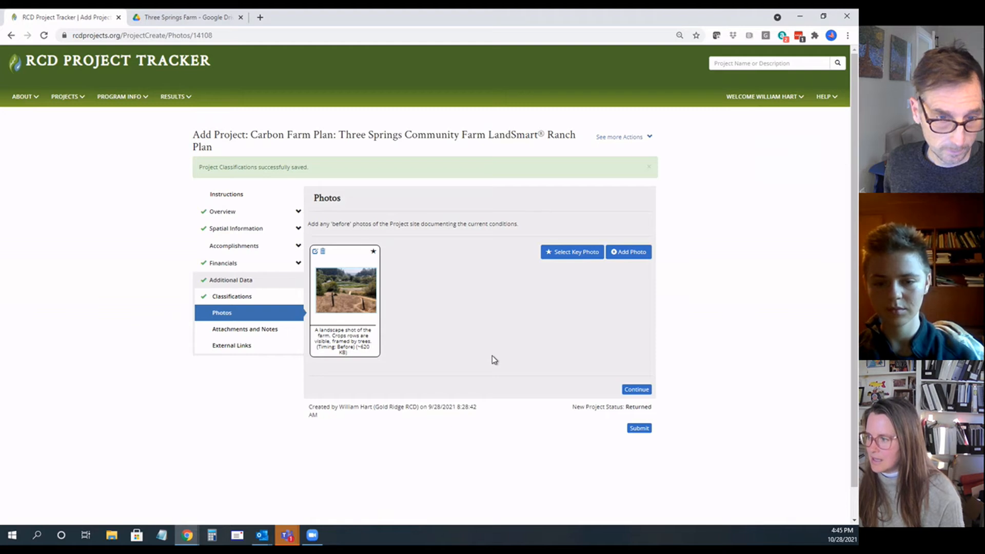
Step: Continue from the photos to the attachments and notes, and look at the blank note form without adding a note
click(640, 392)
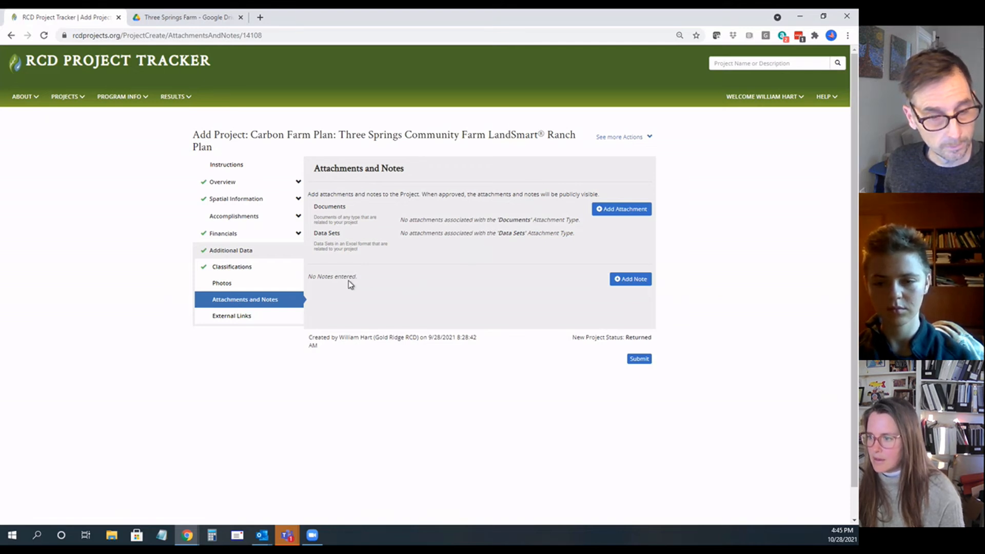
click(618, 283)
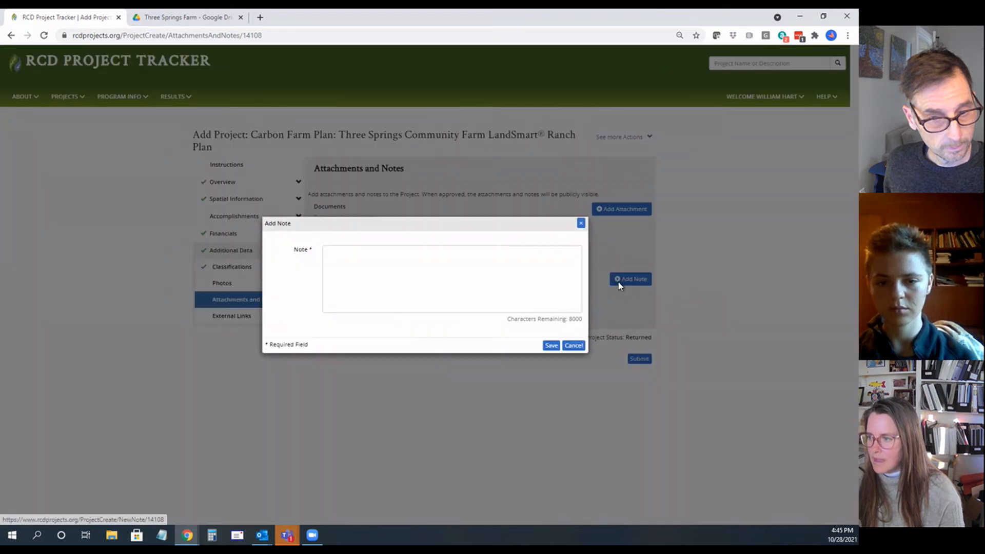
click(580, 223)
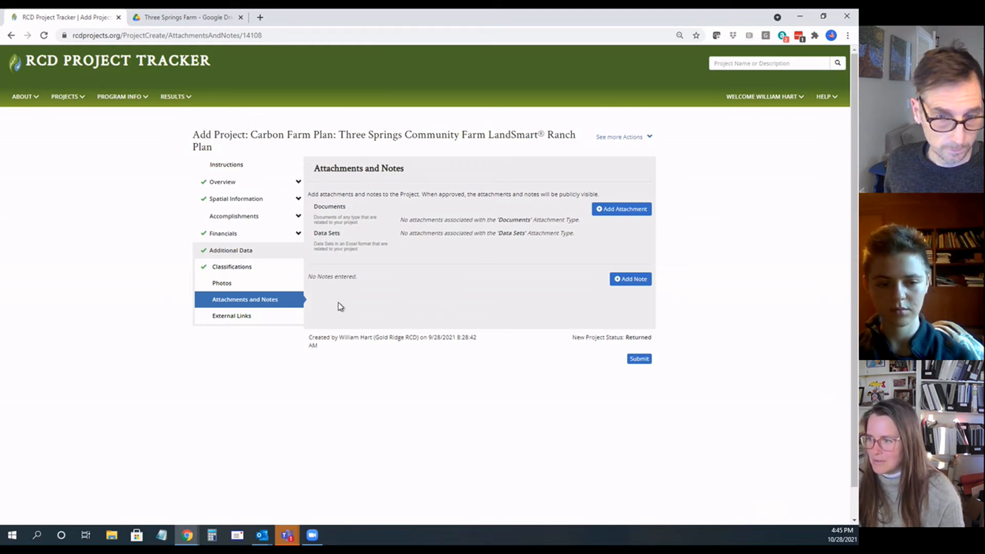
Step: Save the external links section without adding a link, and submit the project to the reviewer
click(253, 318)
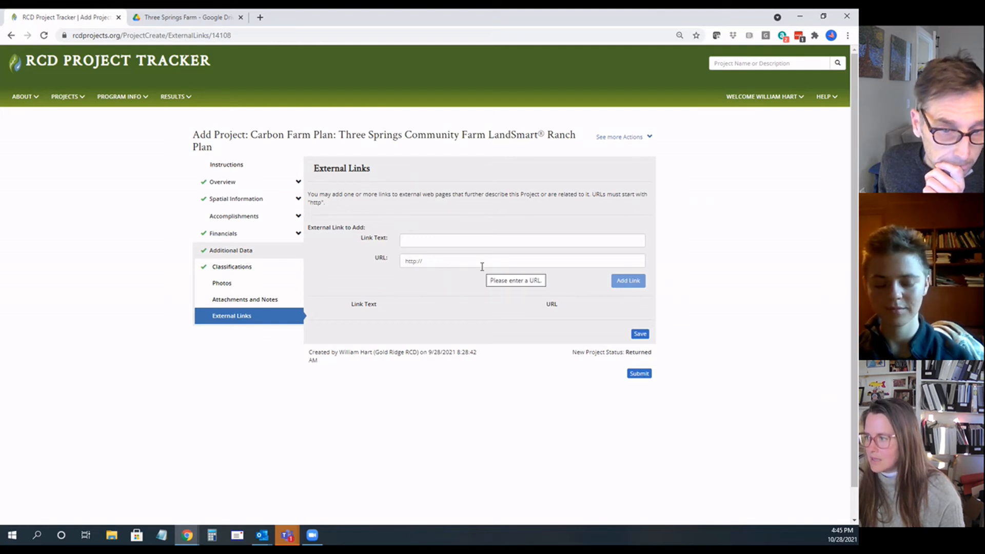
click(641, 339)
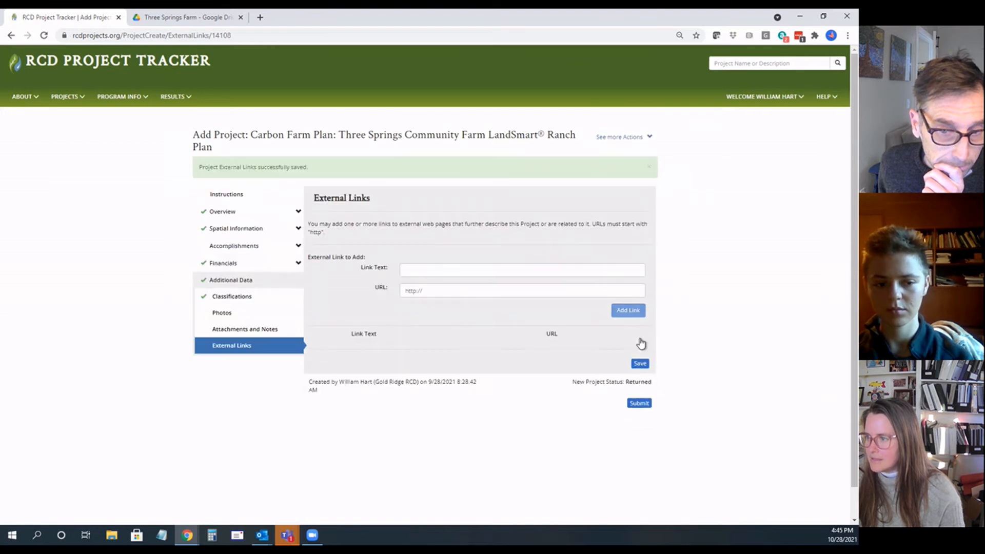
click(640, 404)
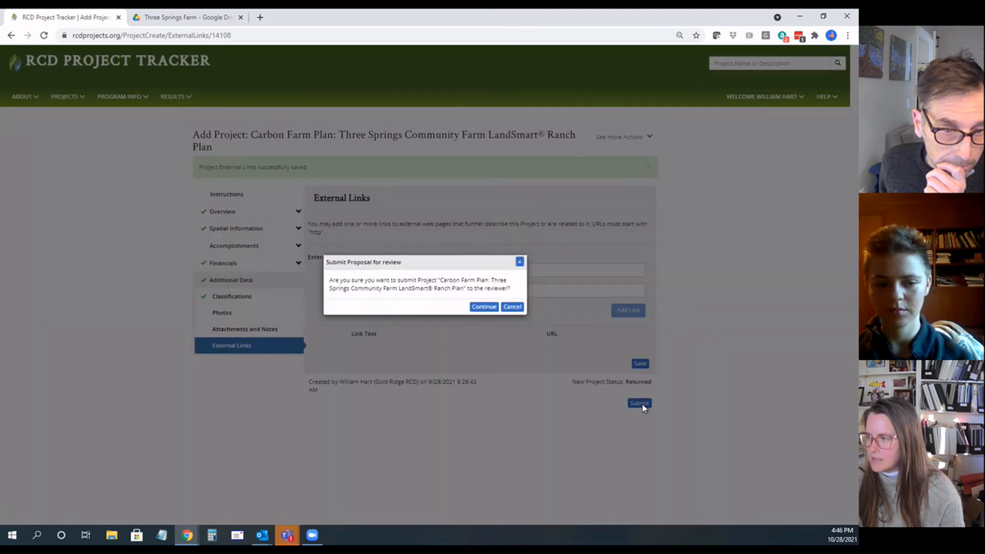
click(484, 306)
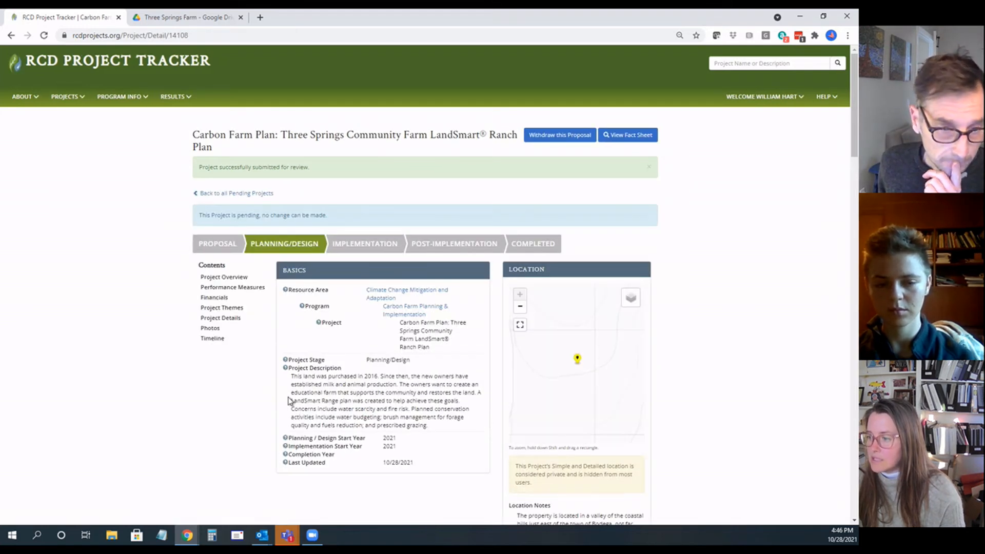
Step: Review the submitted project's detail page, from basics and organizations through performance measures, budget and expenditures to the project history
scroll(250, 401, down, 5)
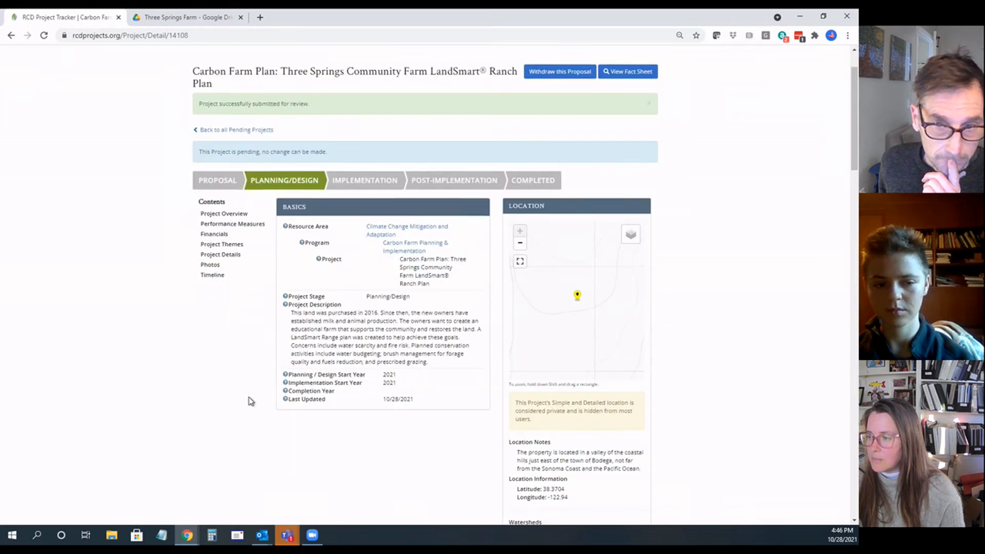
scroll(250, 401, down, 4)
scroll(251, 401, up, 6)
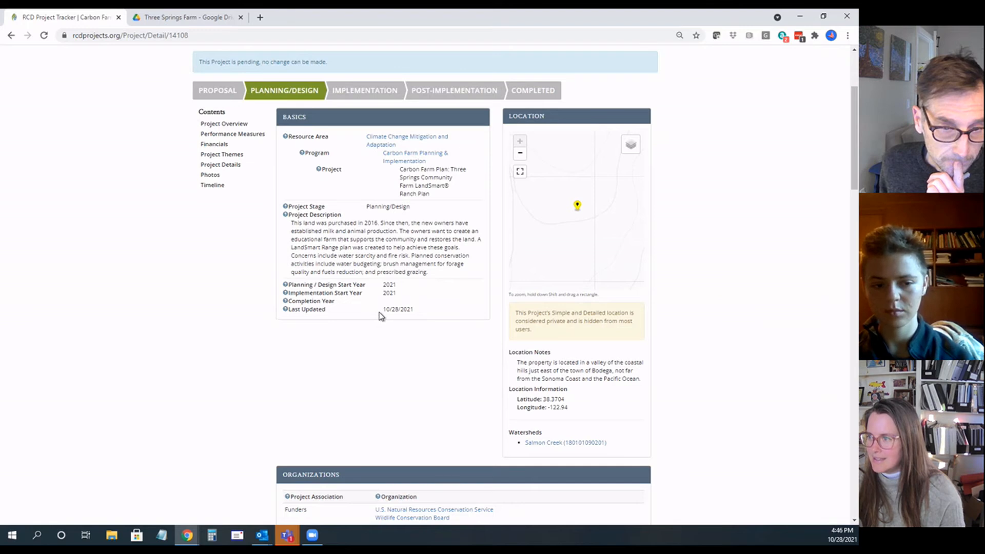
scroll(325, 366, down, 10)
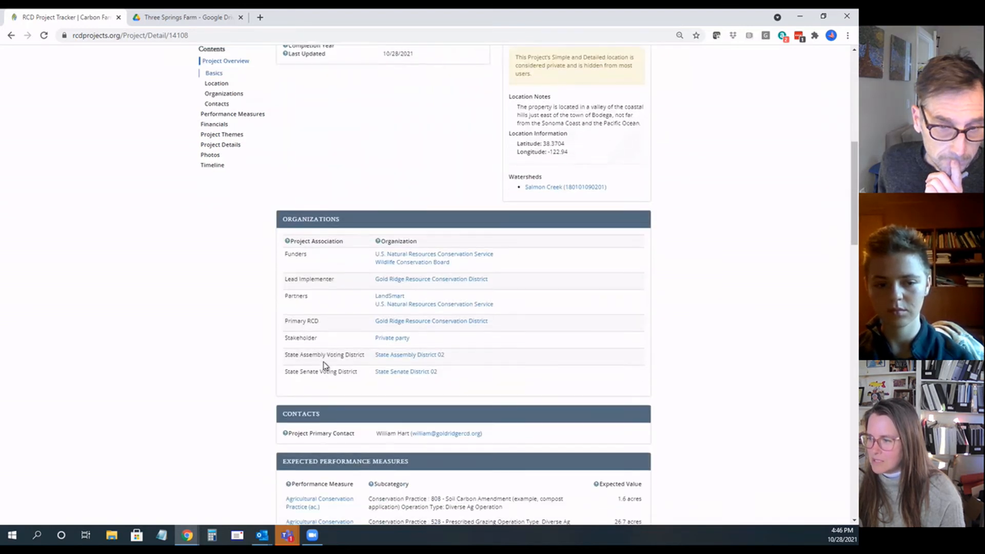
scroll(324, 366, down, 15)
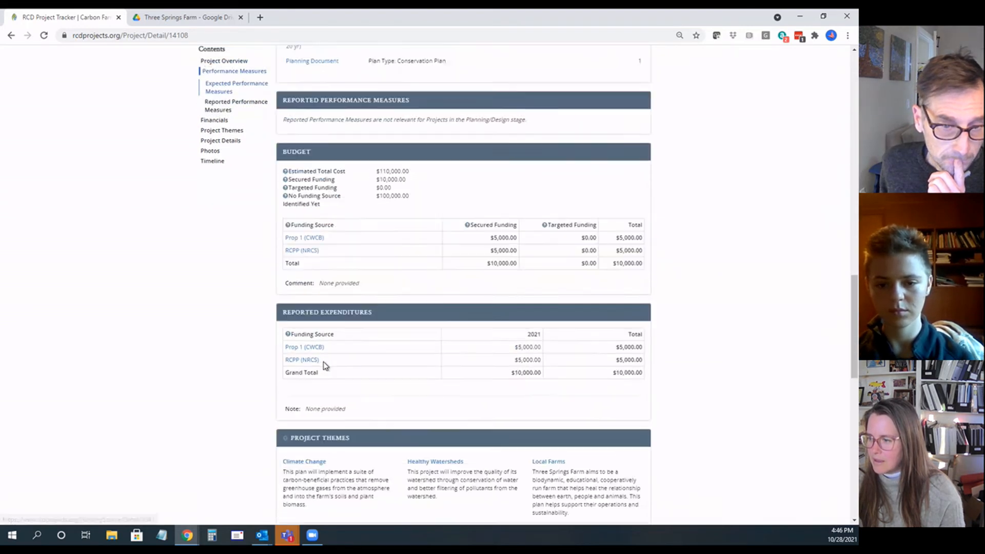
scroll(324, 364, down, 7)
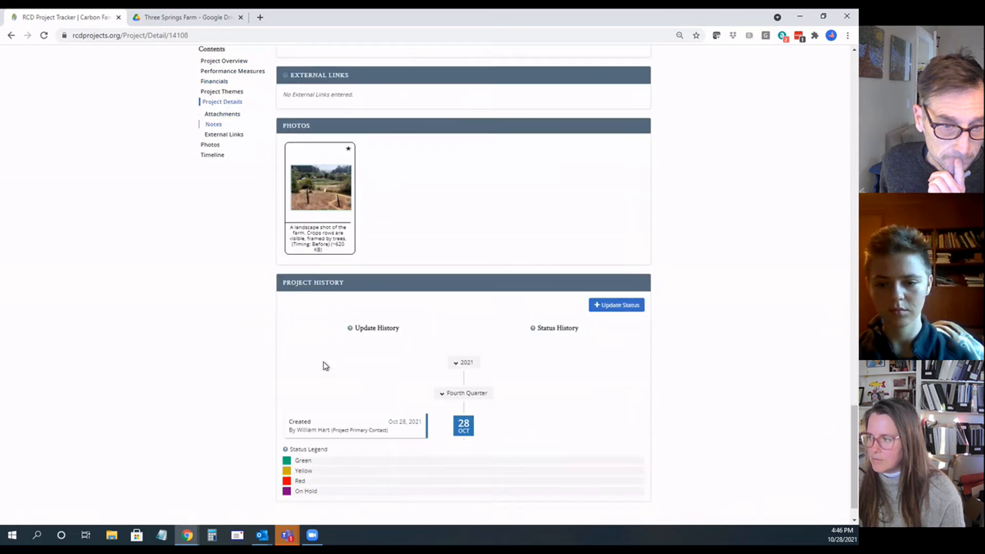
scroll(325, 366, up, 20)
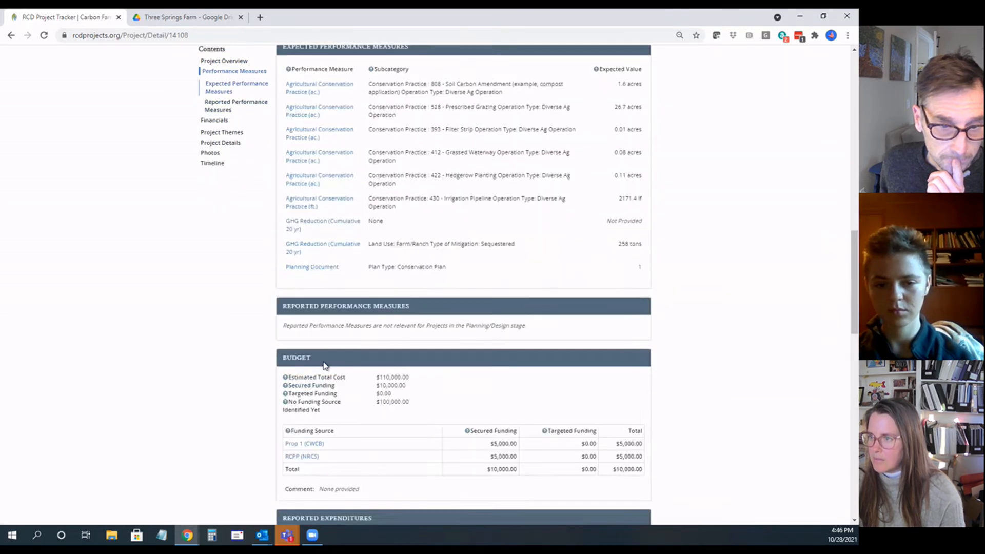
scroll(325, 366, up, 5)
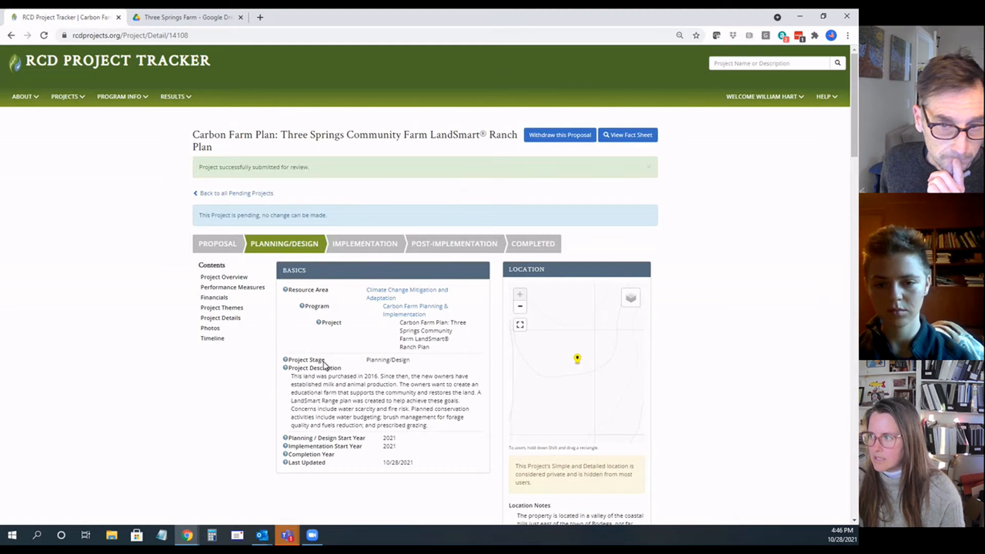
Step: Open the project's fact sheet and examine its performance measures, GHG reduction entry, themes, location and budget chart
click(636, 136)
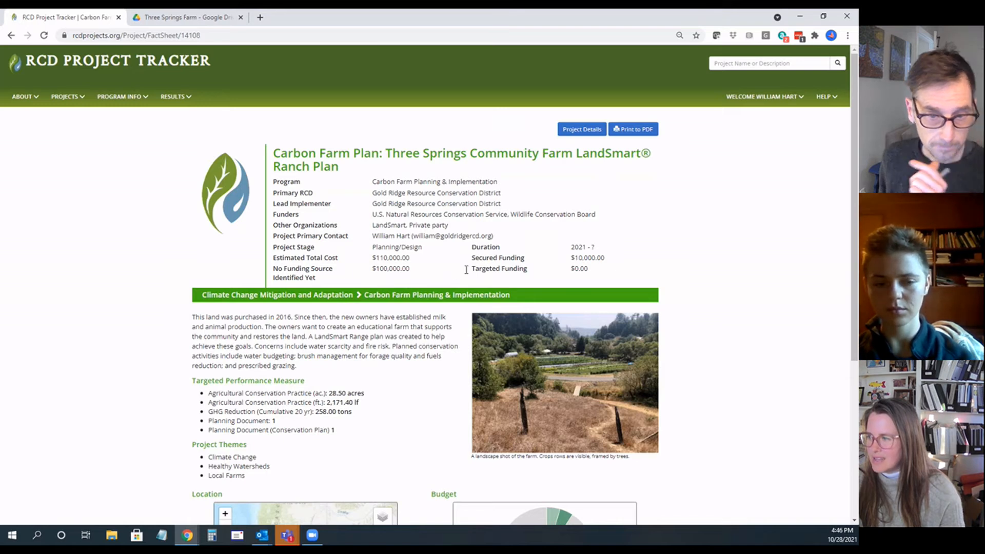
scroll(362, 277, down, 2)
scroll(365, 284, down, 3)
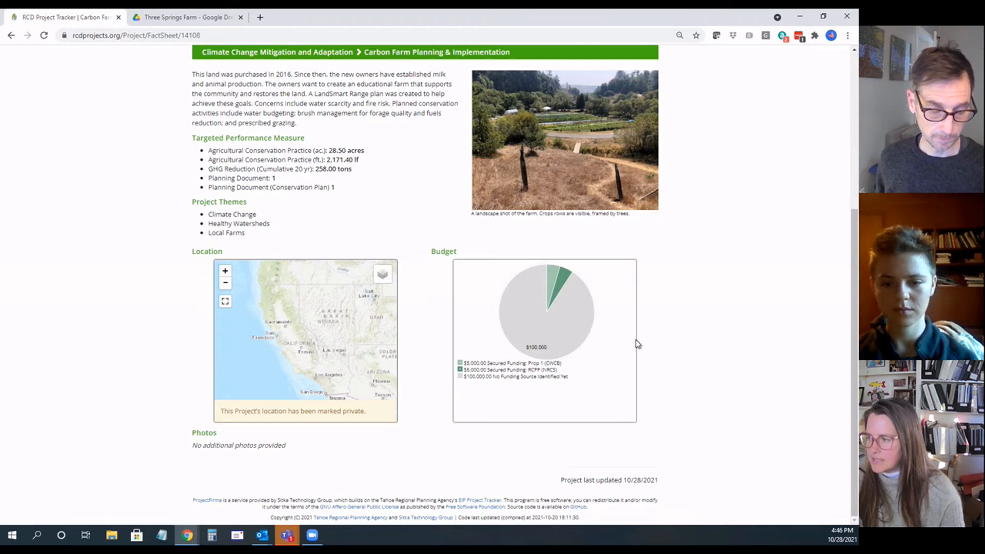
mouse_move(564, 274)
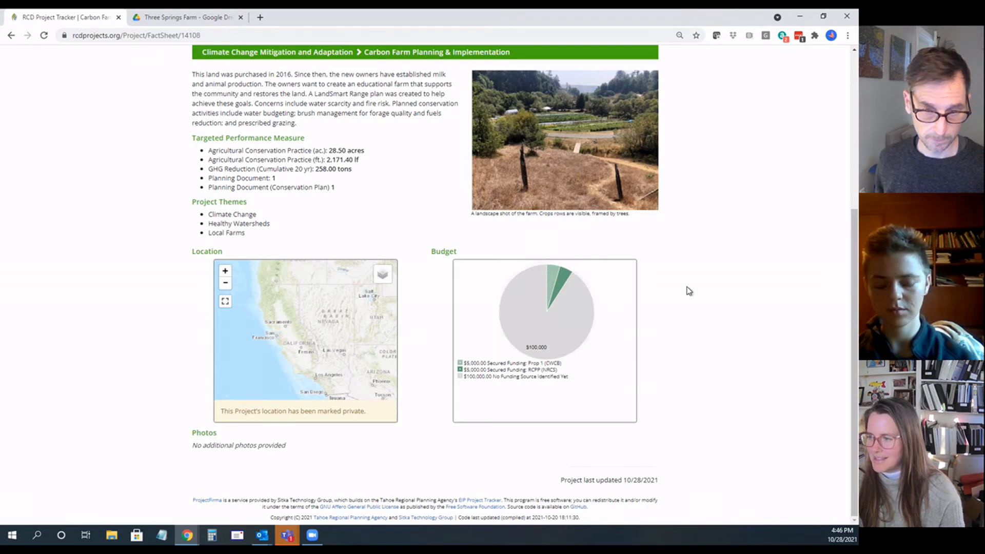
scroll(689, 291, up, 1)
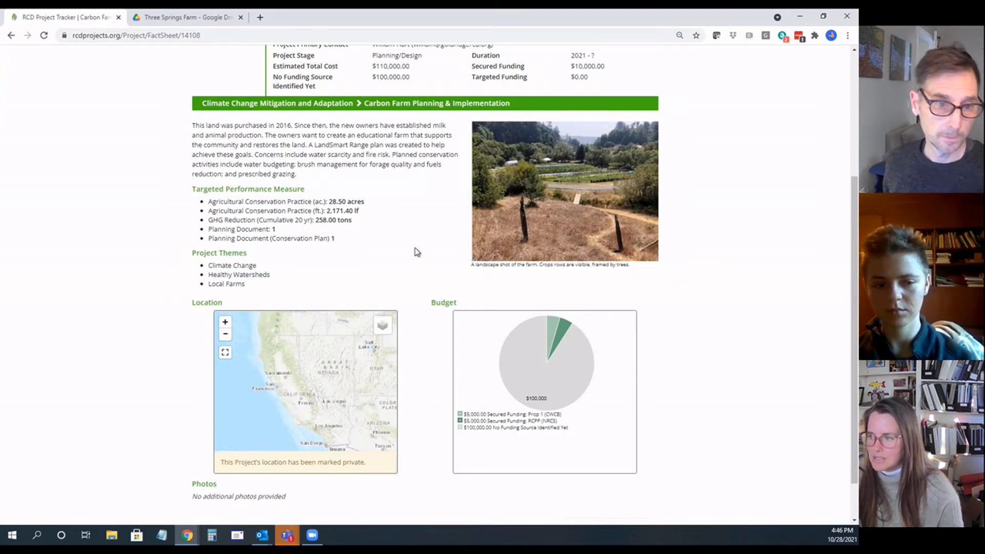
drag(352, 220, 189, 220)
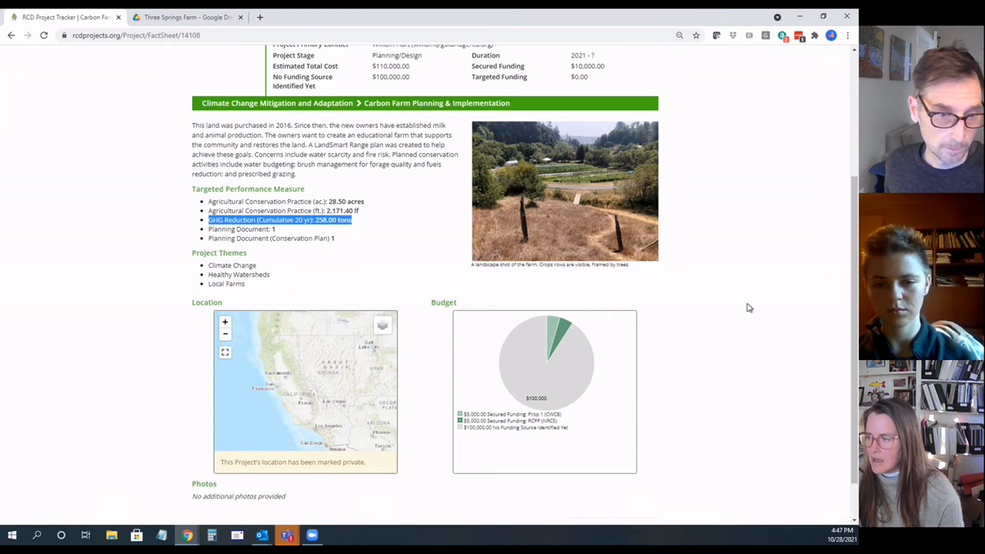
scroll(750, 308, up, 4)
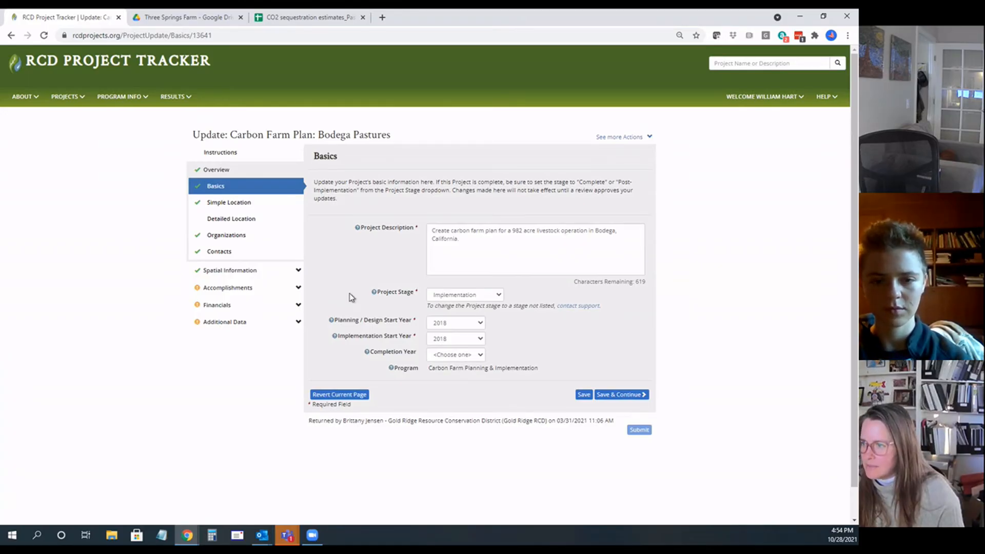
Step: Open the expected accomplishments of the Carbon Farm Plan: Bodega Pastures update and review its conservation practices and planning document
drag(235, 137, 385, 137)
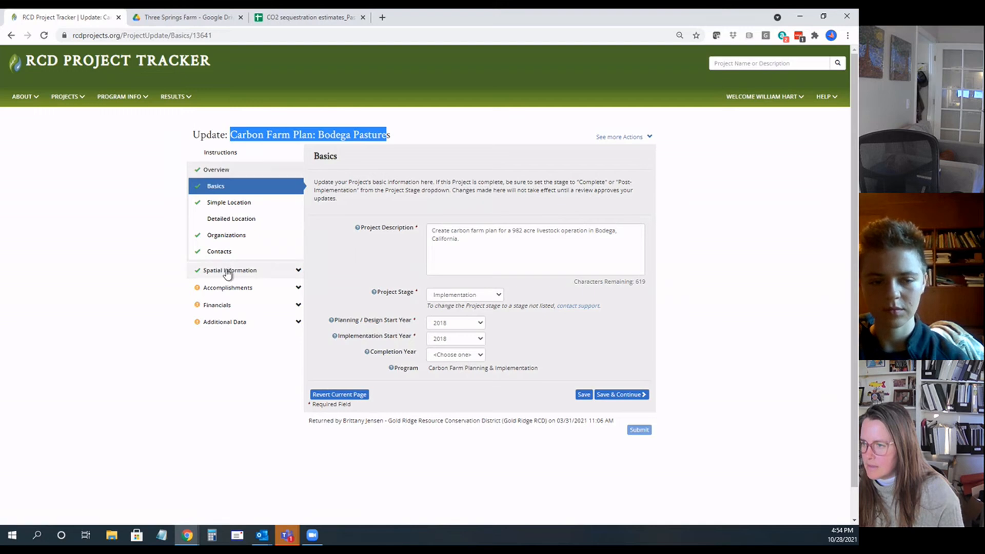
click(229, 288)
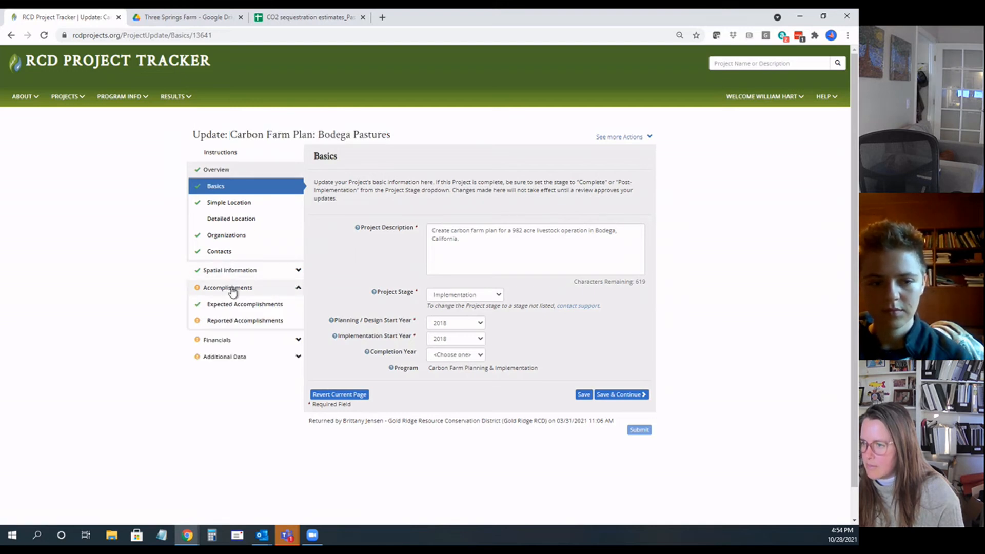
click(236, 304)
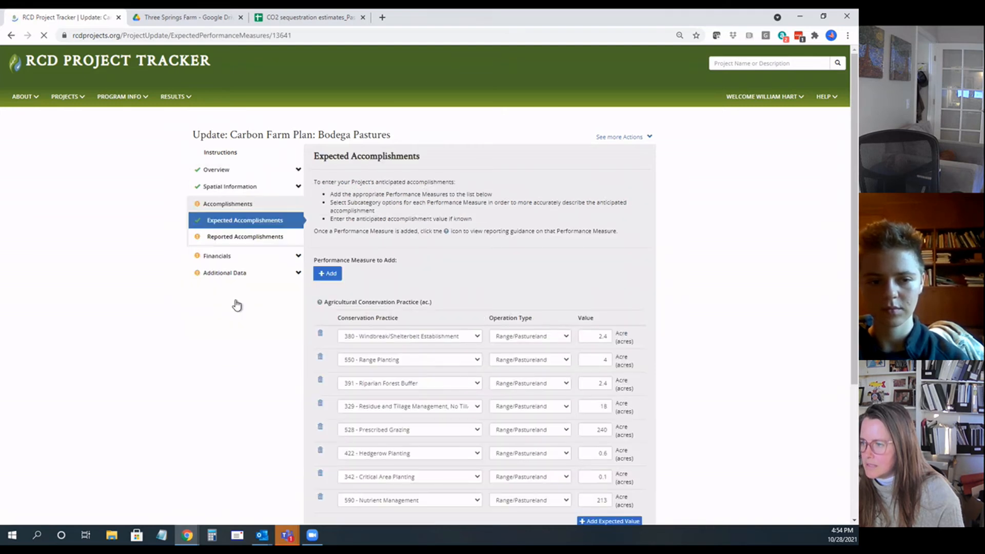
scroll(451, 299, down, 4)
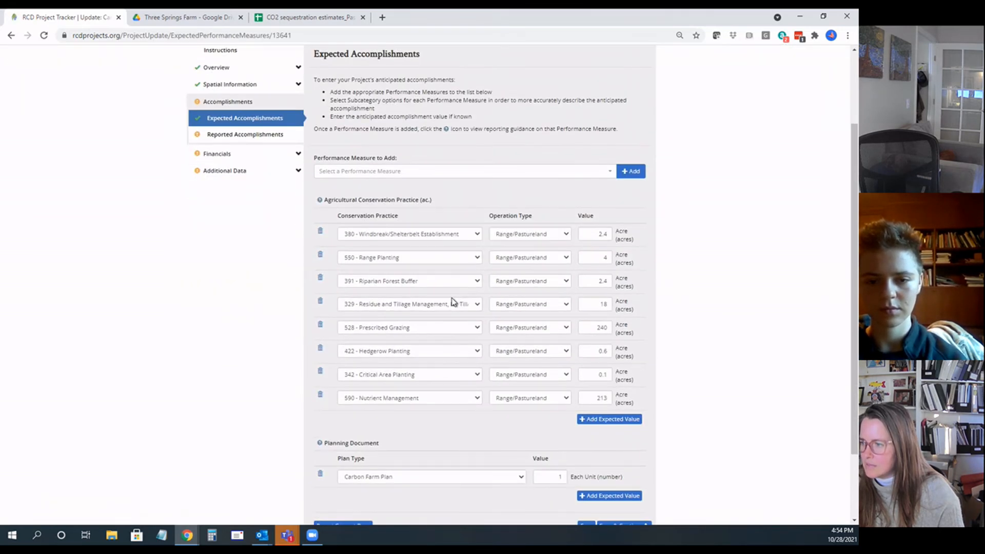
scroll(453, 361, up, 1)
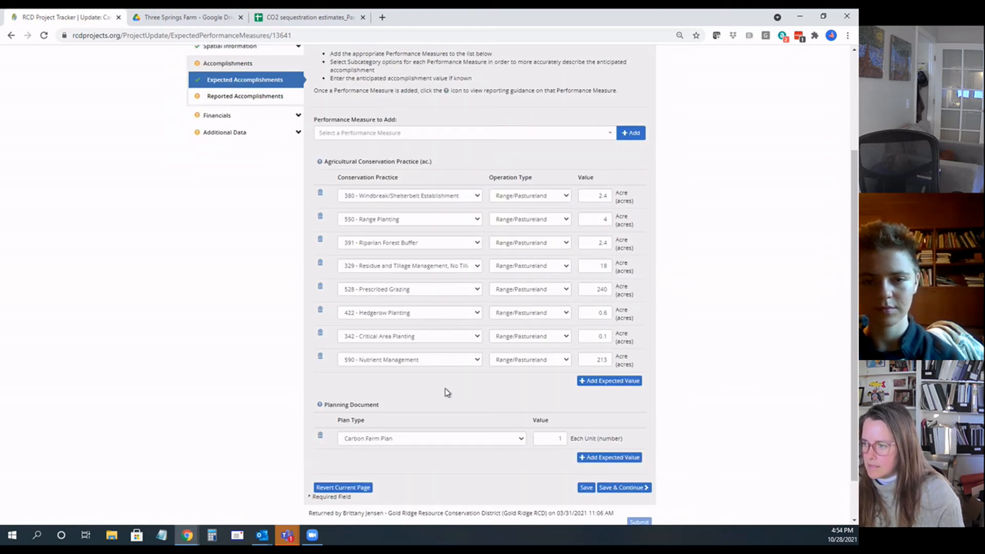
Step: Add the Water Conserved performance measure to the Bodega Pastures expected accomplishments
click(472, 135)
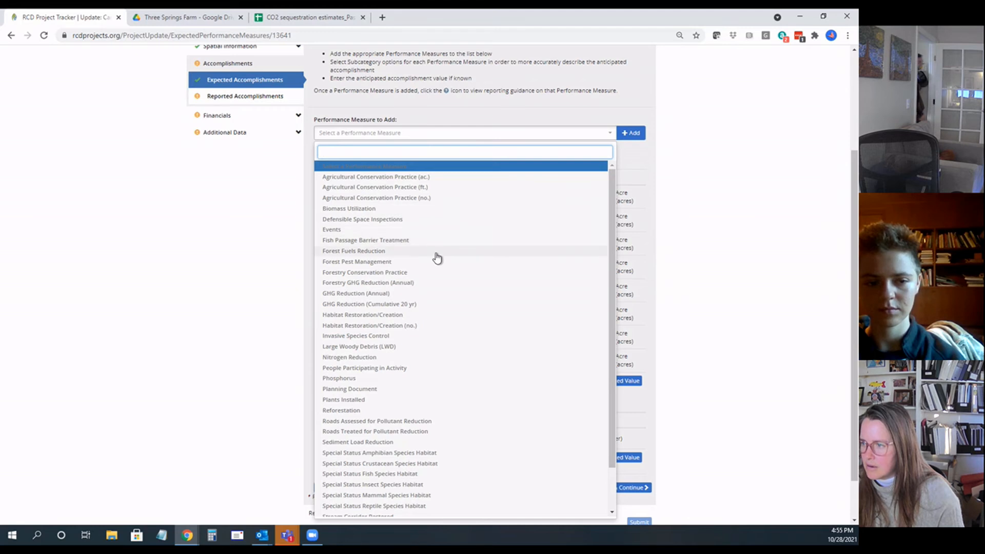
scroll(394, 380, down, 2)
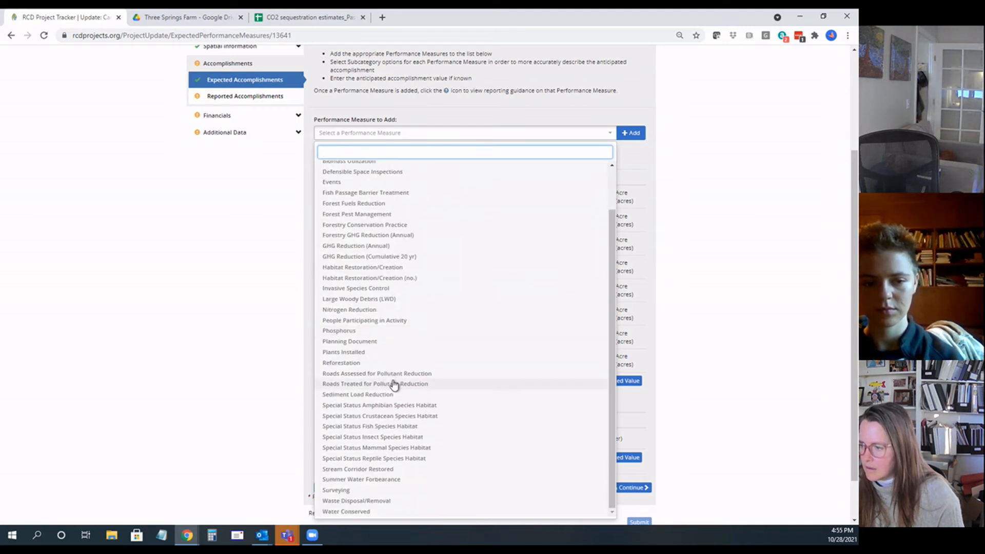
click(363, 512)
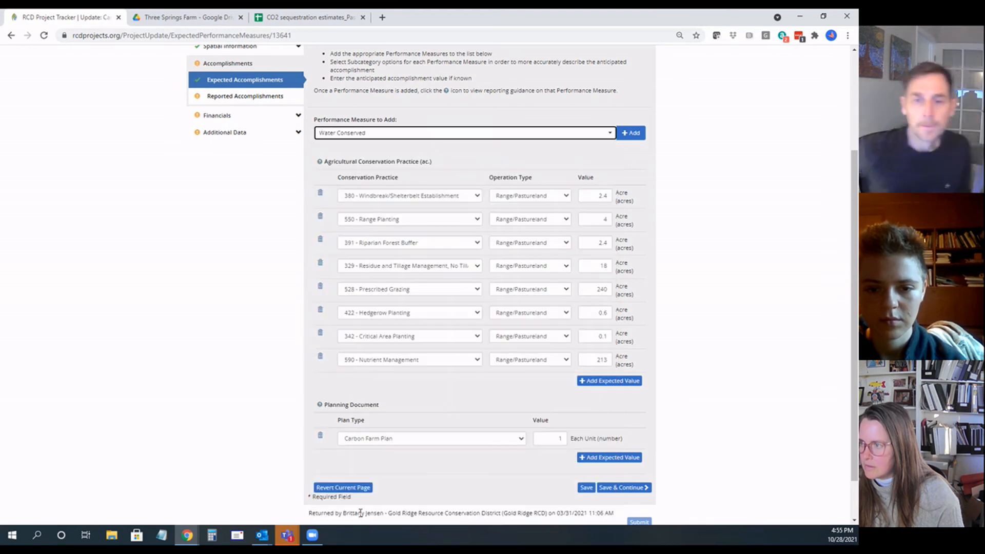
click(626, 138)
scroll(463, 341, down, 2)
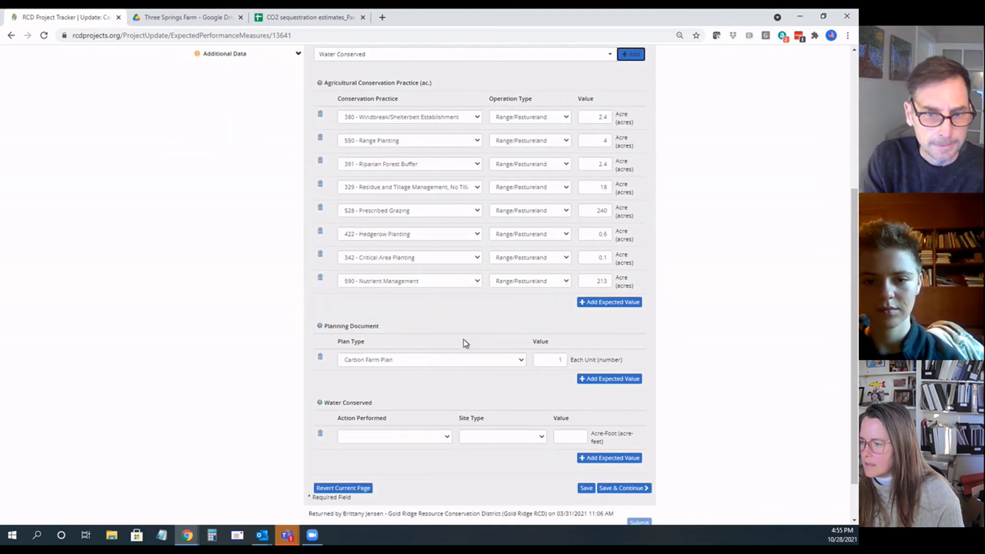
Step: Set the Water Conserved action performed to Increased Soil Water Holding Capacity and its site type to Agricultural
scroll(463, 343, down, 1)
click(445, 386)
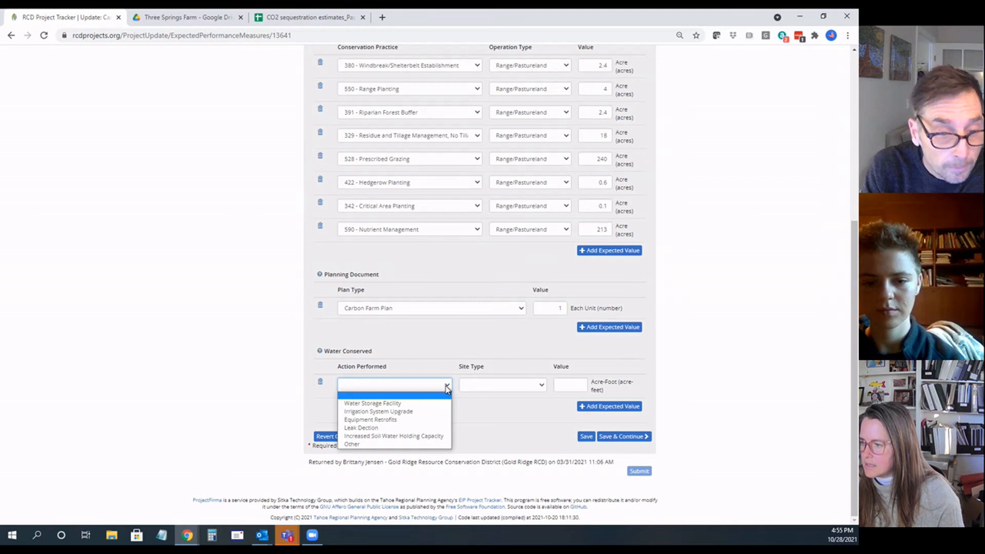
click(432, 436)
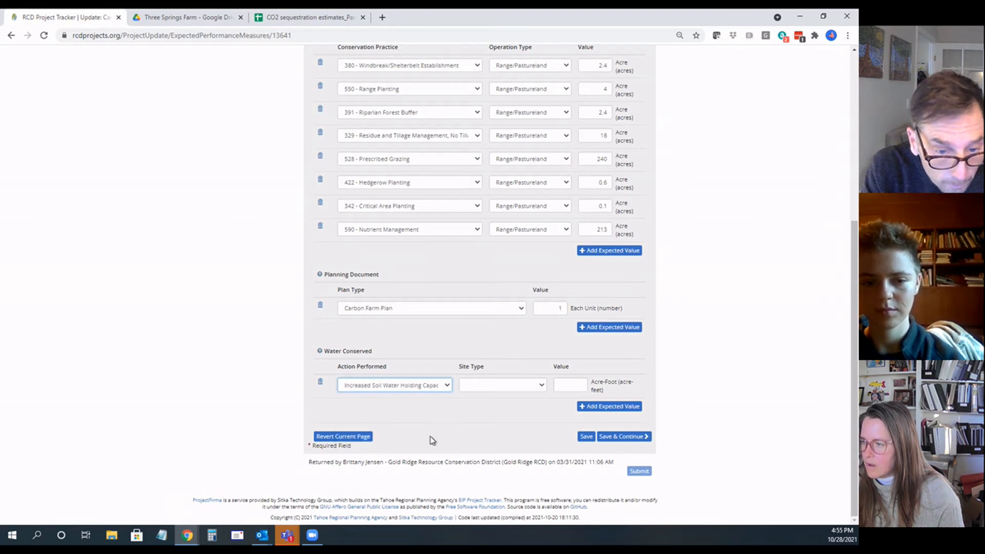
click(544, 389)
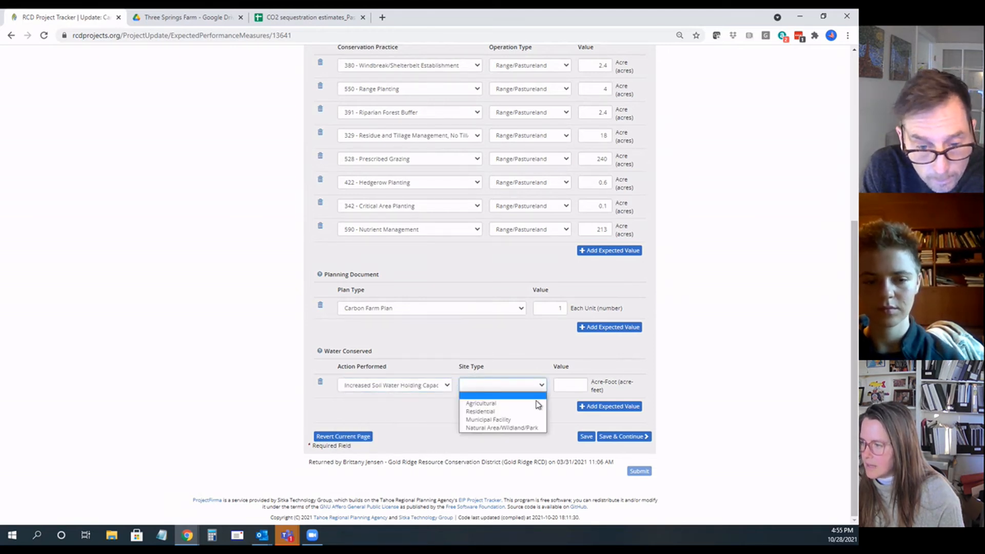
click(534, 405)
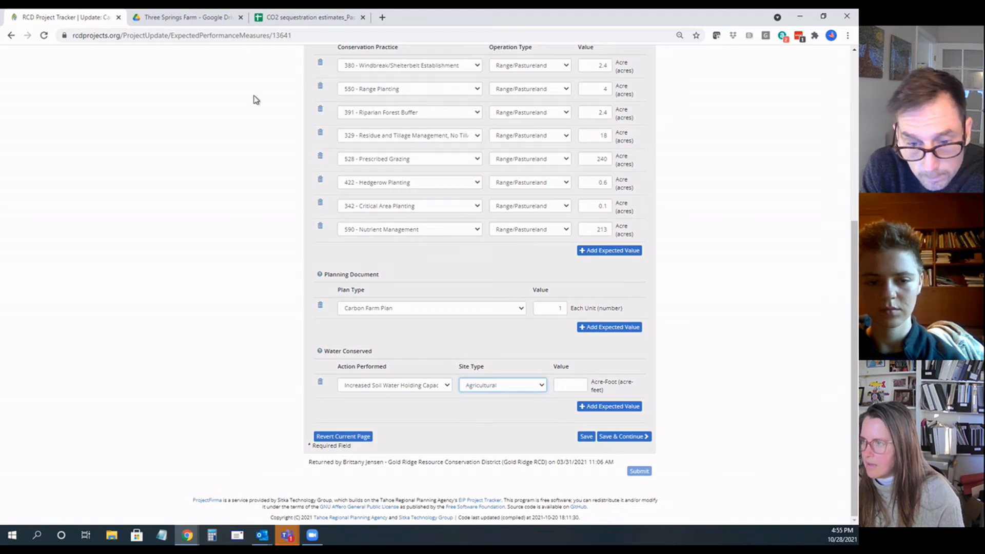
Step: Switch to the CO2 sequestration estimates spreadsheet and find the planned practices' total soil water holding capacity at year 20
click(296, 22)
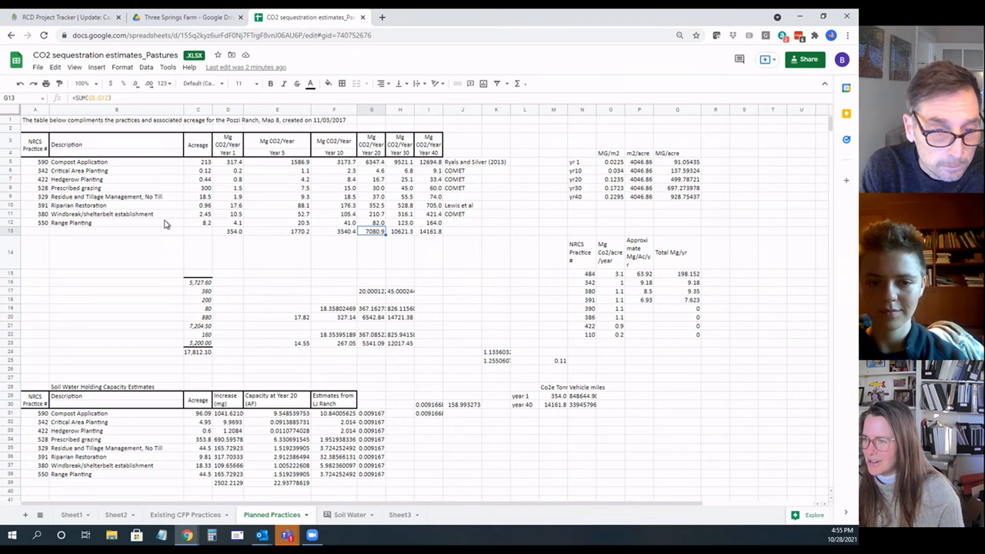
scroll(145, 375, down, 1)
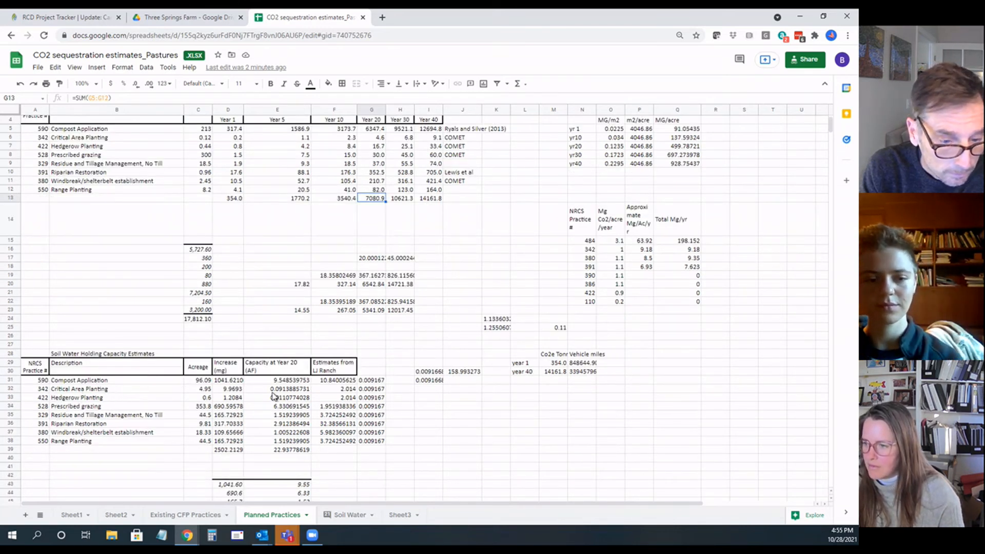
scroll(352, 445, down, 3)
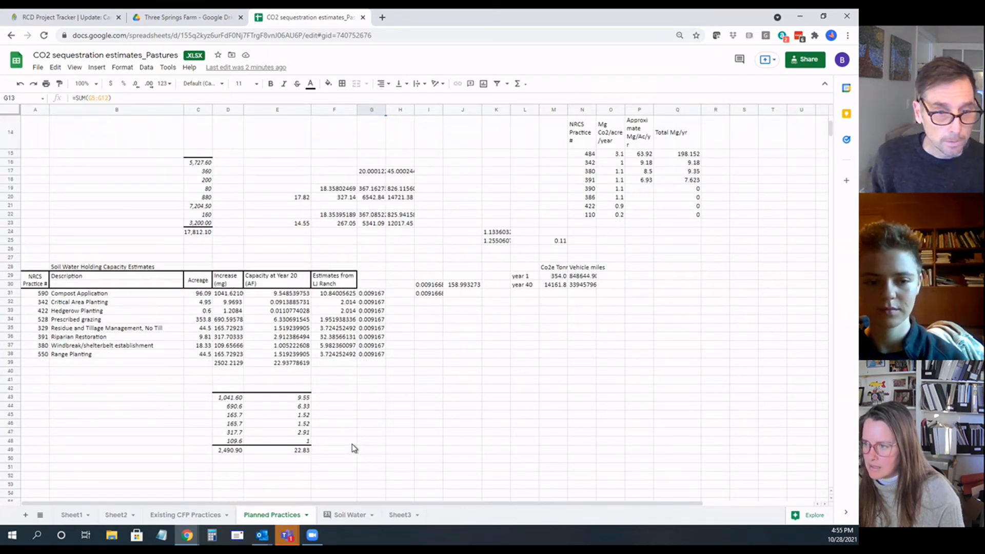
click(229, 451)
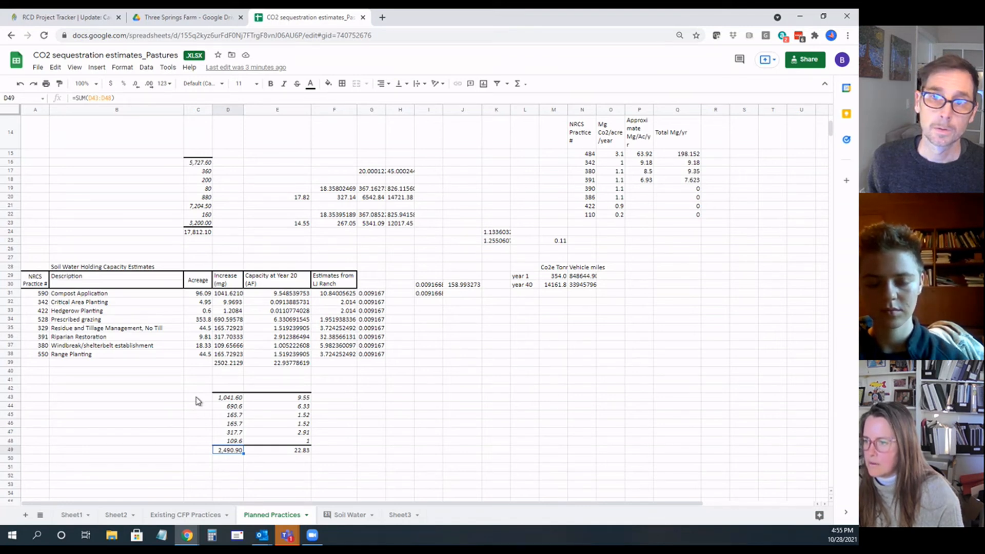
click(287, 451)
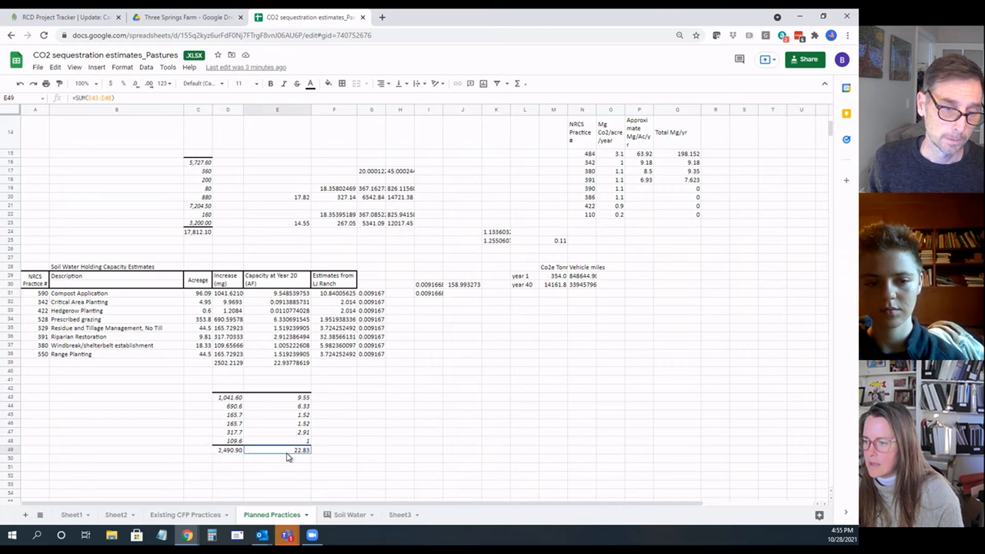
Step: Copy the year-20 capacity total from cell E49 of the spreadsheet and enter 22.83 acre-feet as the Water Conserved value
click(65, 17)
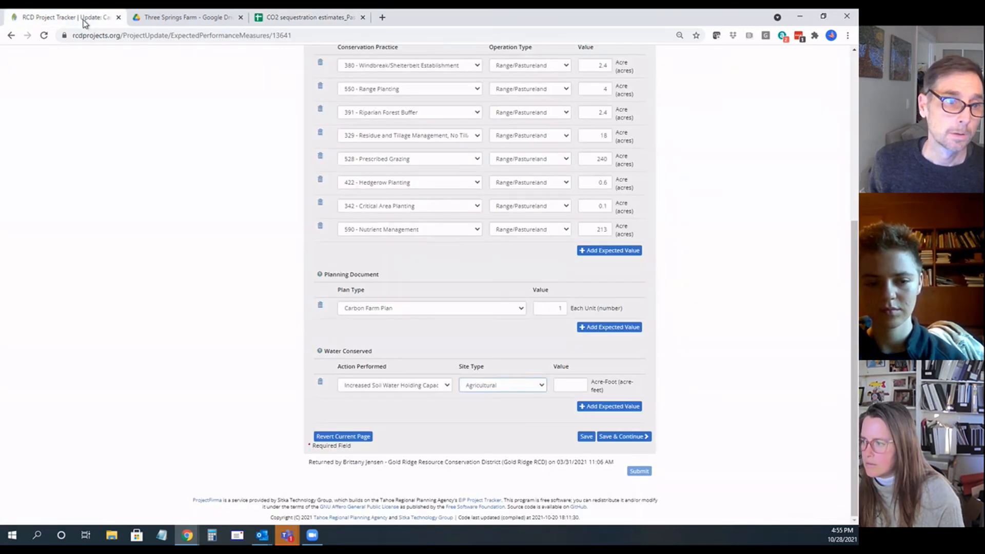
click(285, 18)
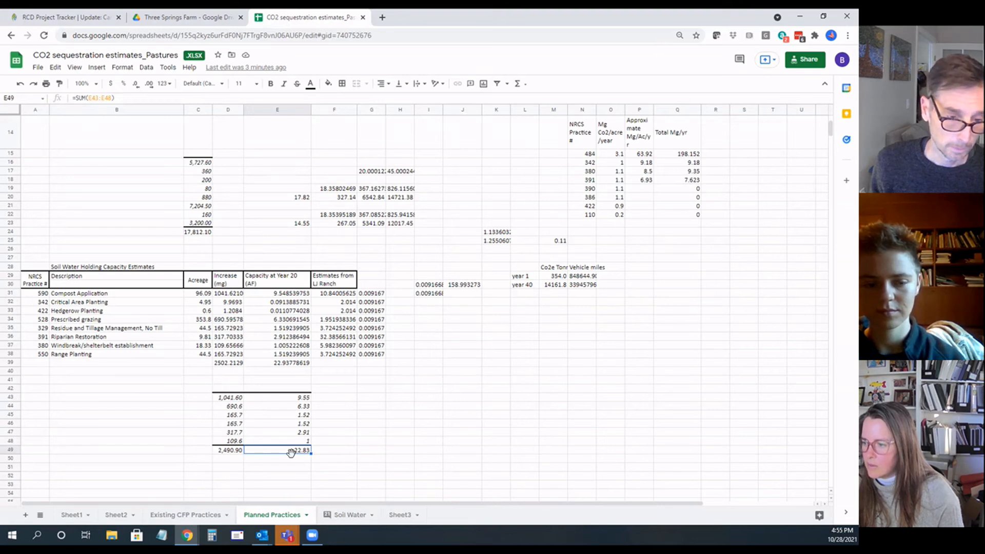
click(90, 18)
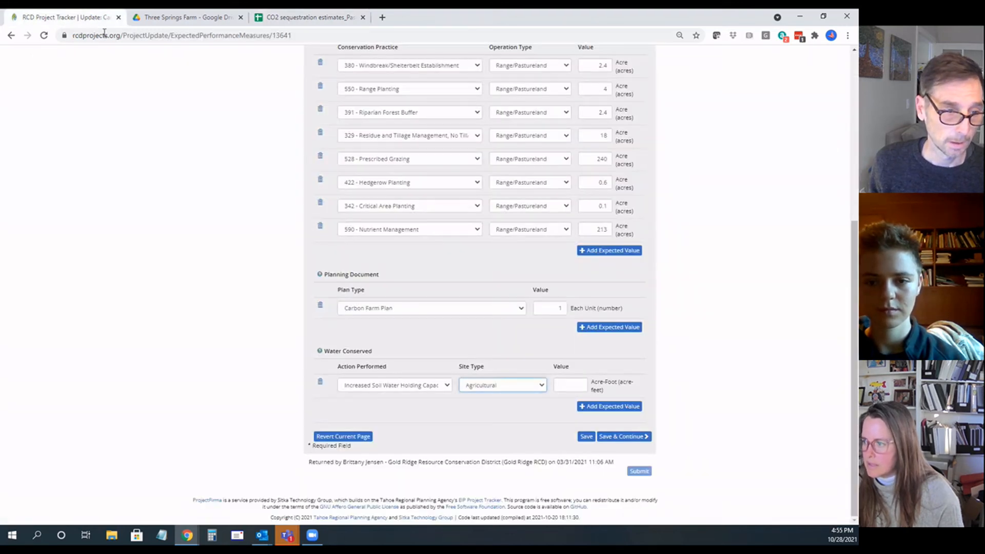
click(563, 385)
text(22.83)
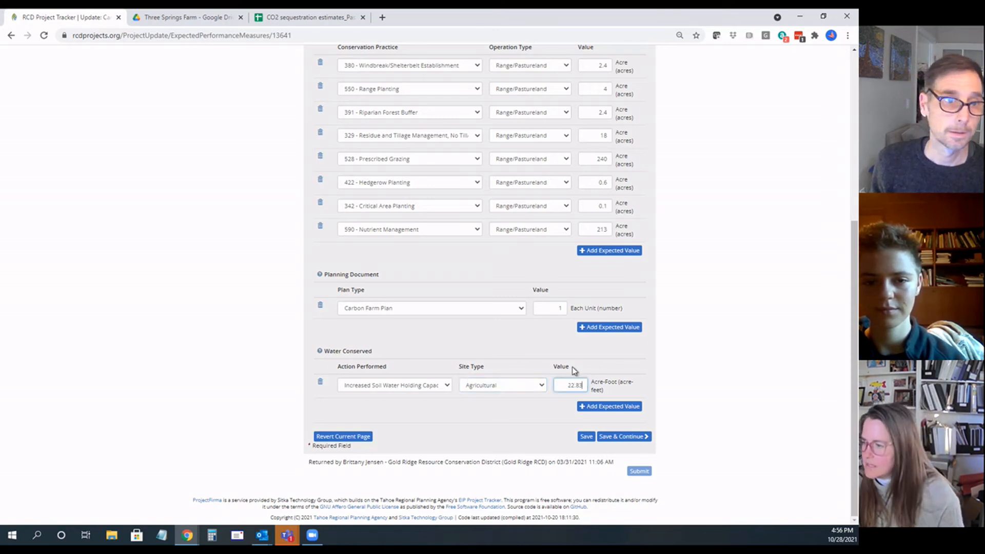
Step: Add a second expected value row under Water Conserved and look over the expected accomplishments entered so far
click(613, 410)
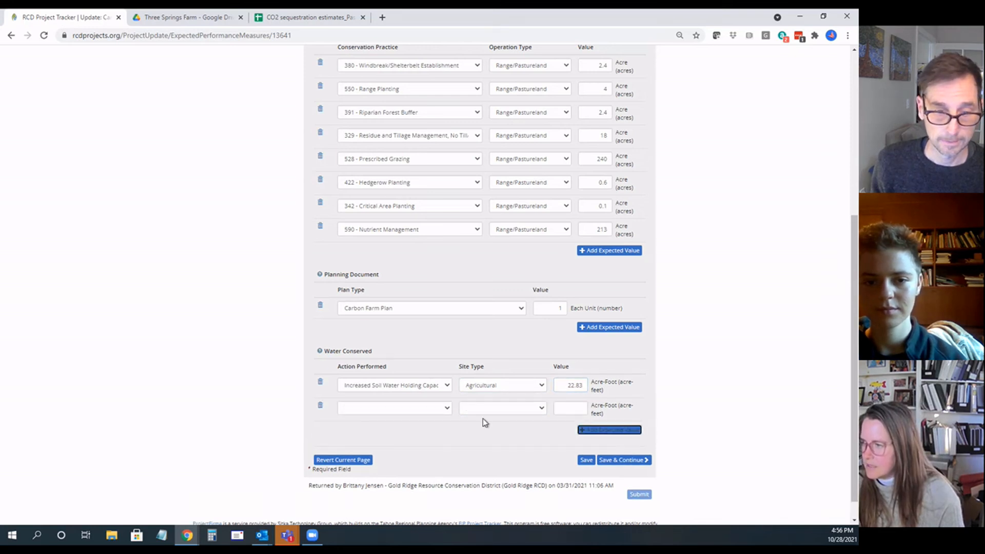
scroll(482, 418, up, 3)
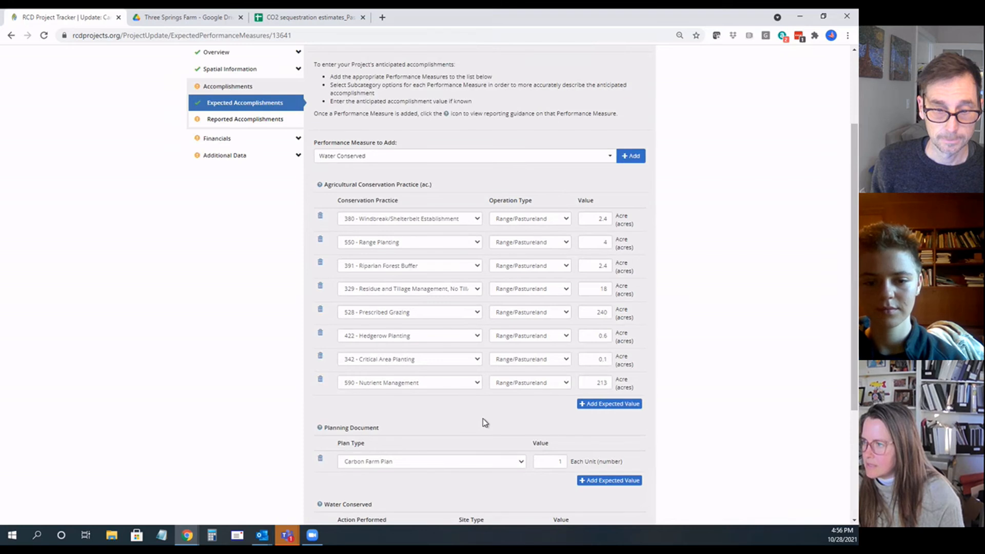
scroll(483, 418, down, 2)
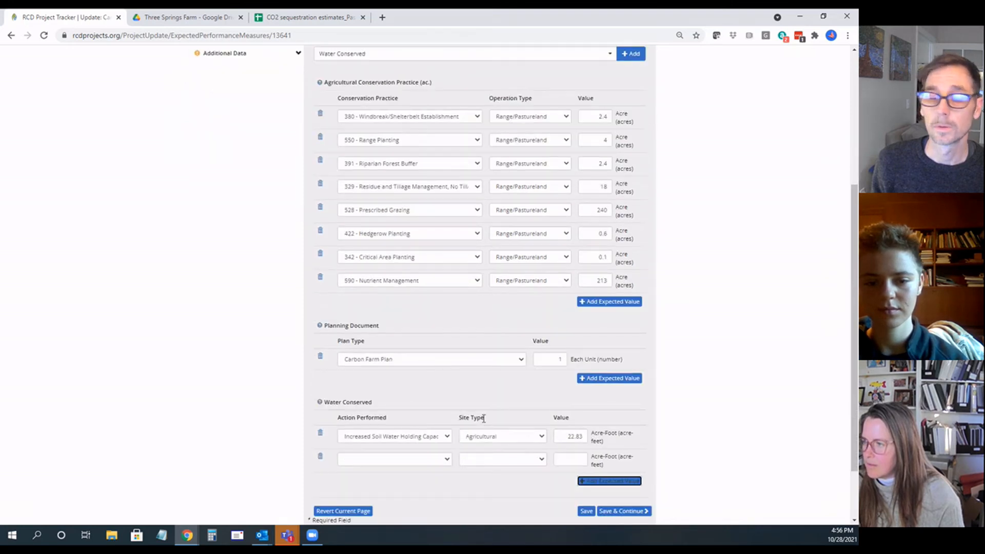
scroll(484, 418, up, 1)
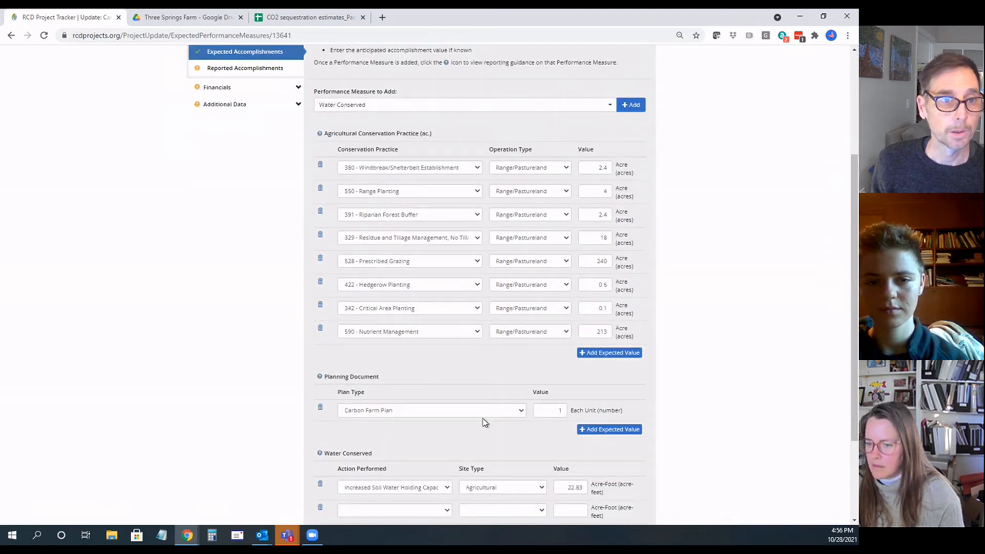
scroll(212, 470, down, 1)
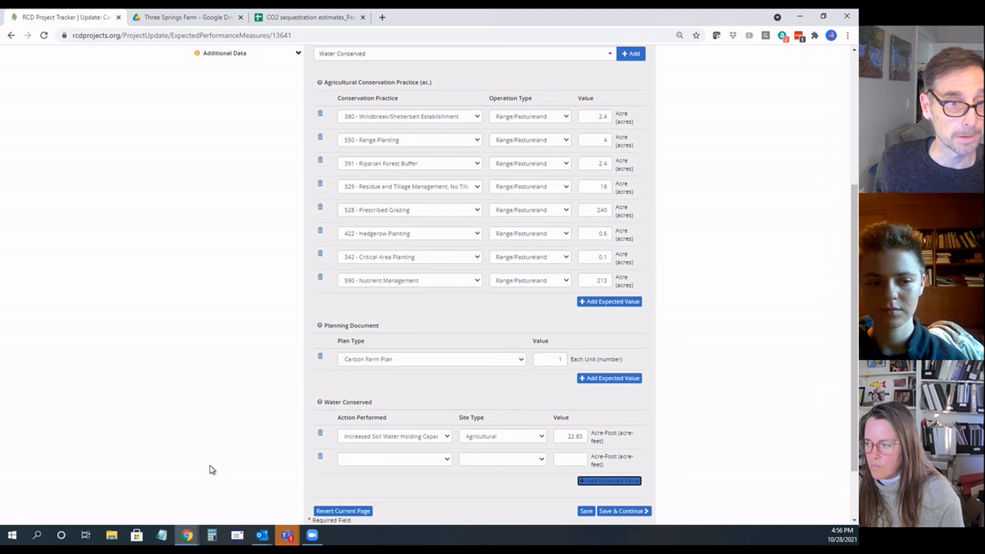
Step: Switch to the CO2 sequestration spreadsheet, open the Soil Water sheet and widen its Total H2O Acre-ft column
click(327, 25)
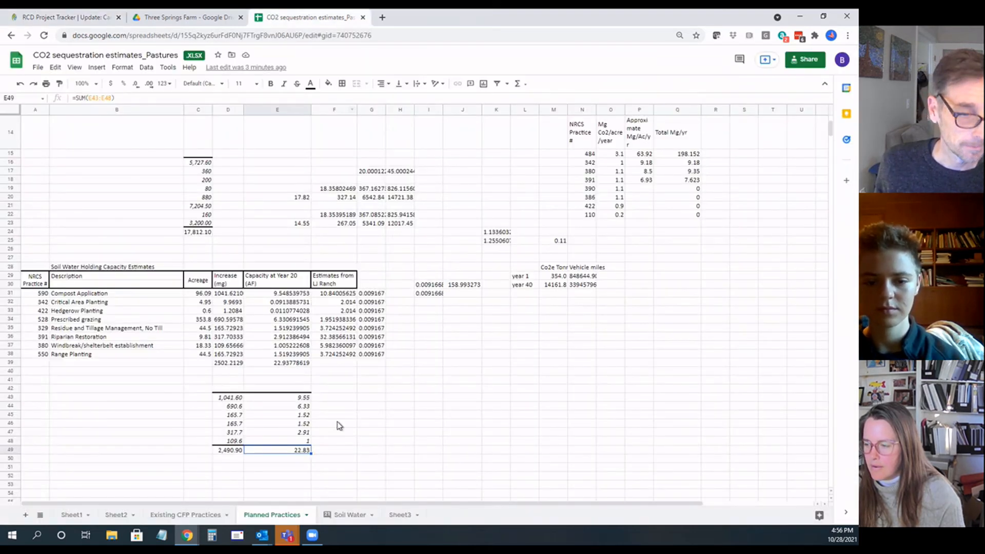
click(350, 516)
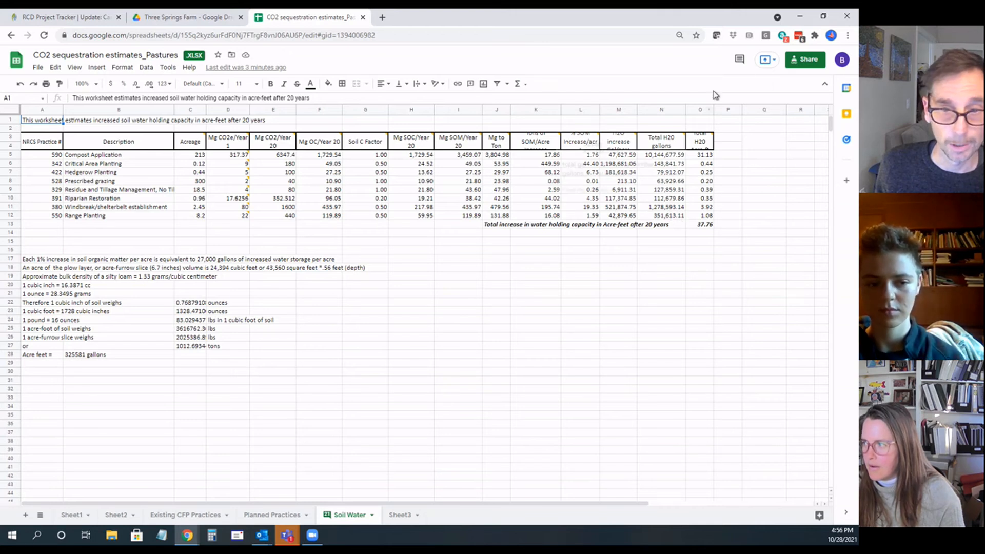
drag(713, 114, 748, 115)
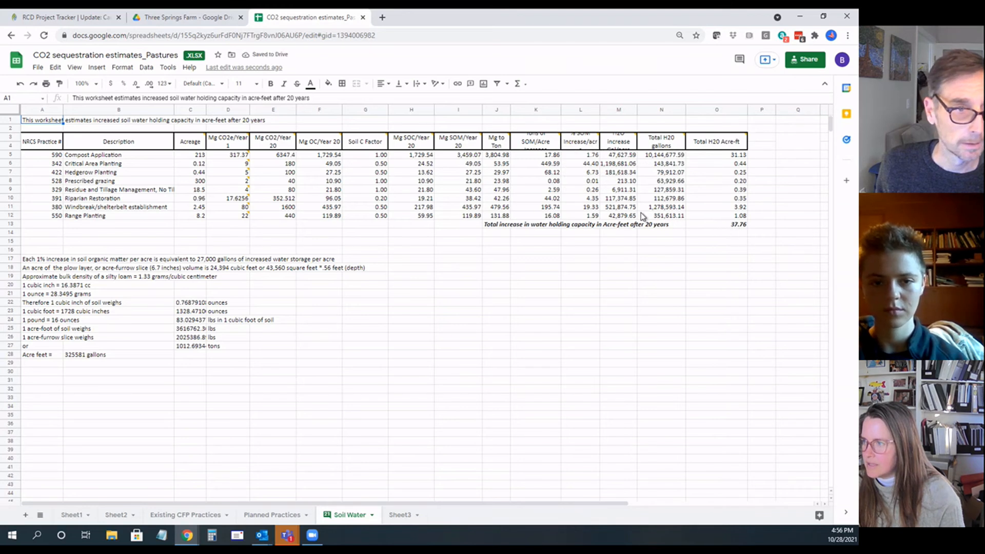
Step: Compare the Water Conserved value in the project tracker with the spreadsheet's Existing CFP Practices, Planned Practices and Soil Water sheets
click(203, 21)
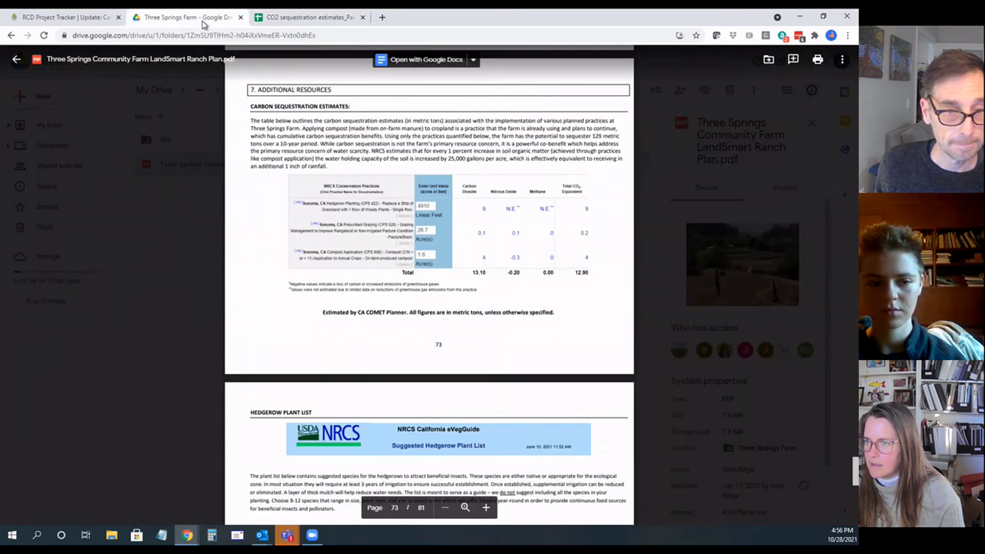
click(43, 17)
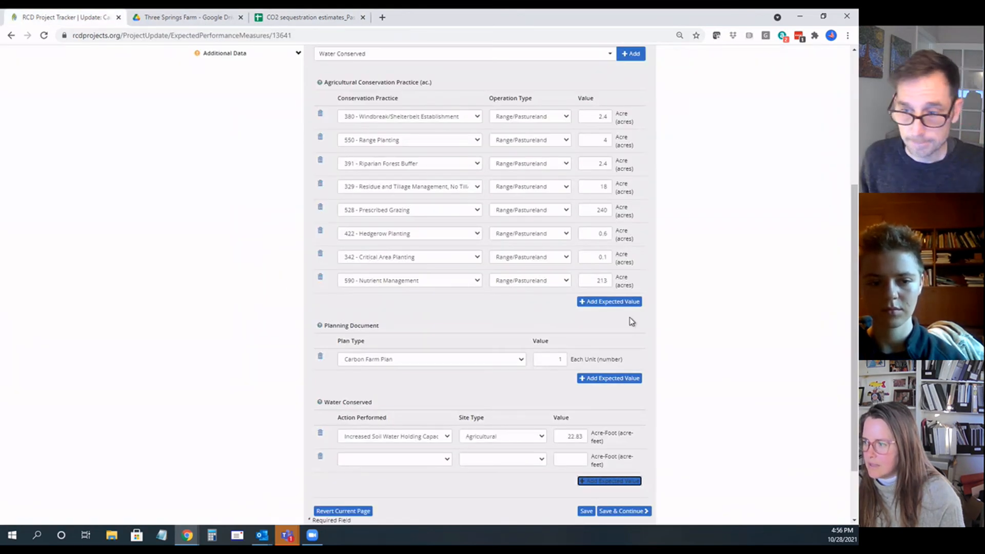
click(569, 436)
drag(569, 436, 580, 437)
click(565, 437)
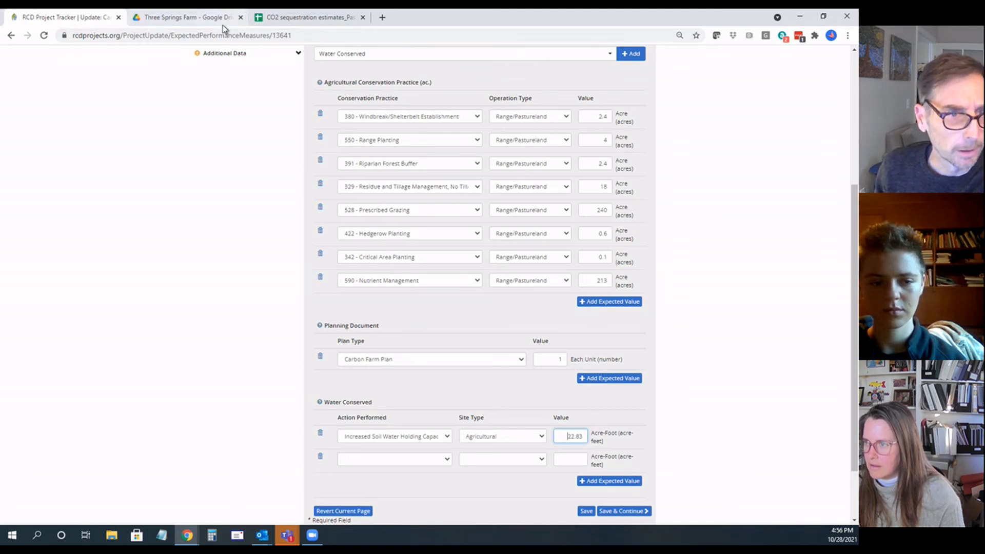
click(267, 17)
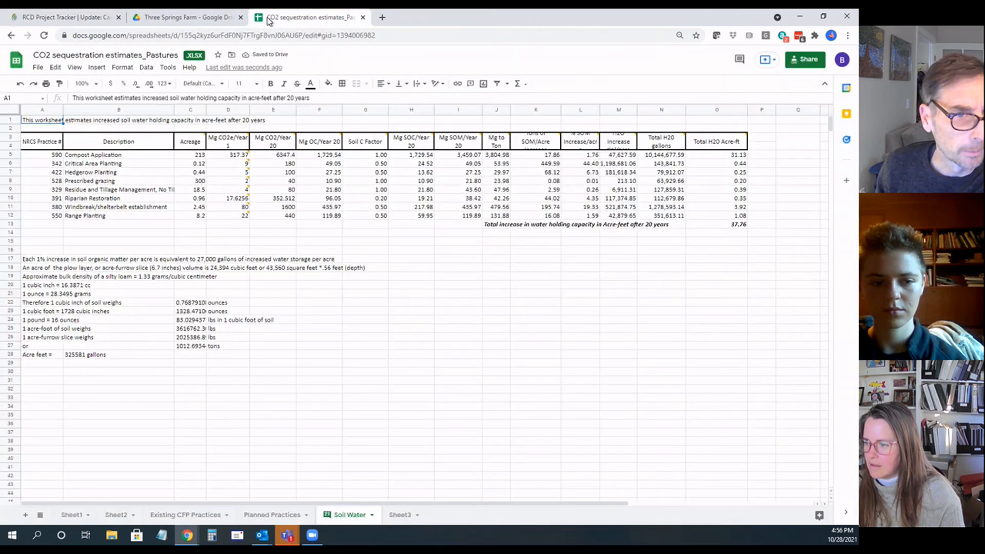
click(203, 515)
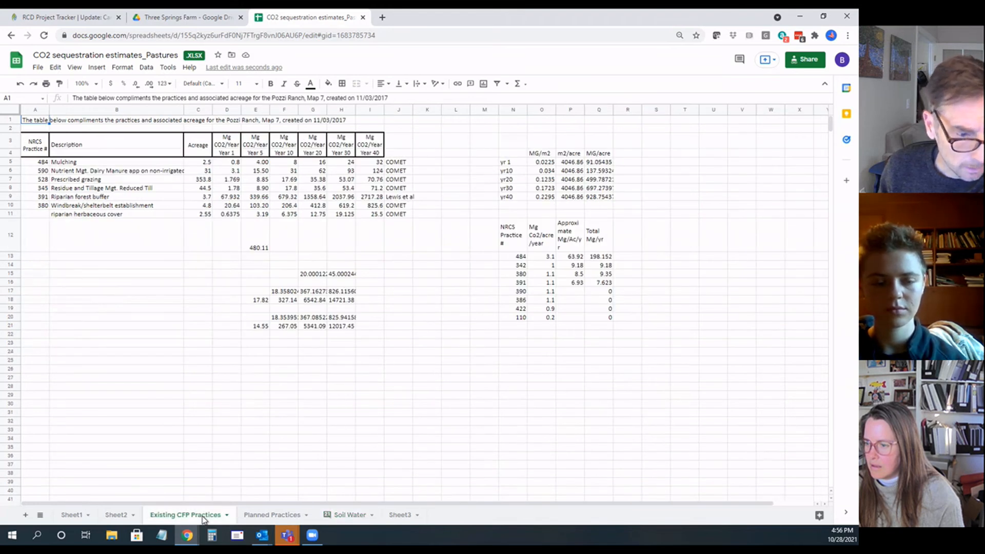
click(265, 515)
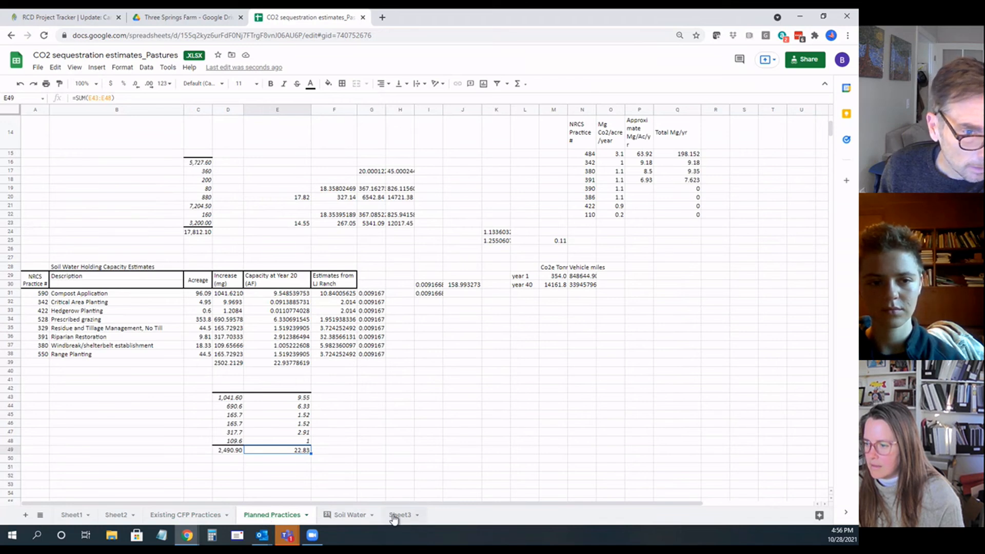
click(328, 516)
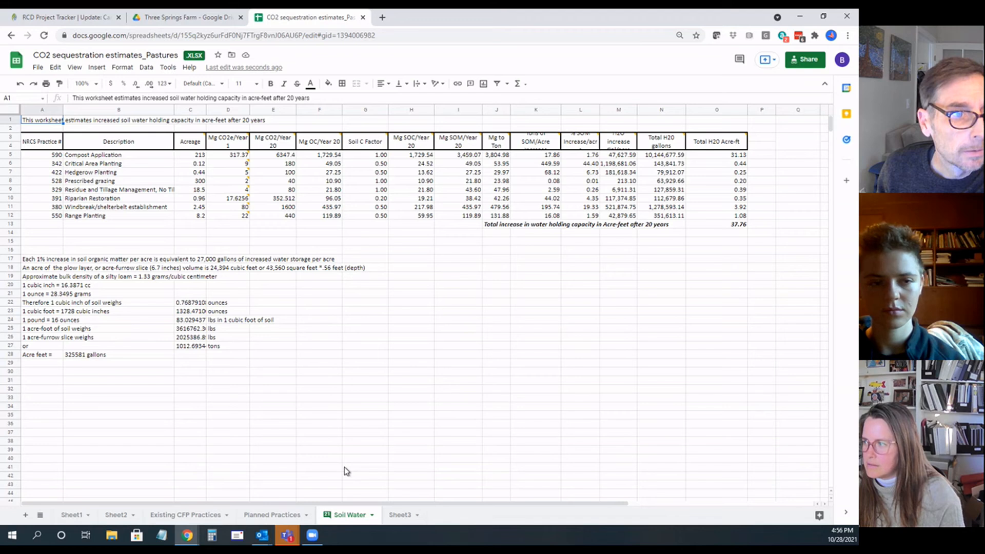
Step: Set the first Water Conserved value in the project tracker to 37.76 acre-feet, using the Soil Water sheet's total
click(60, 20)
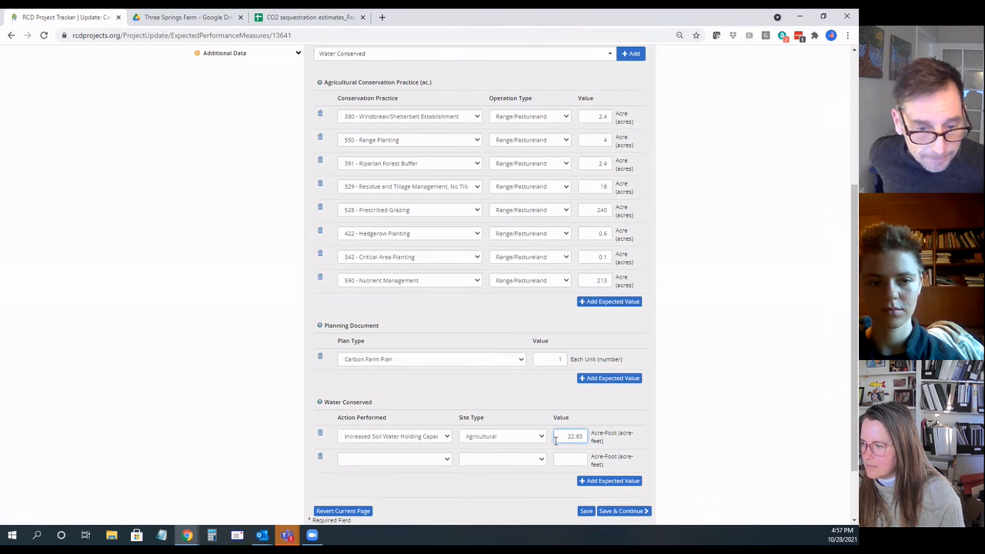
click(269, 21)
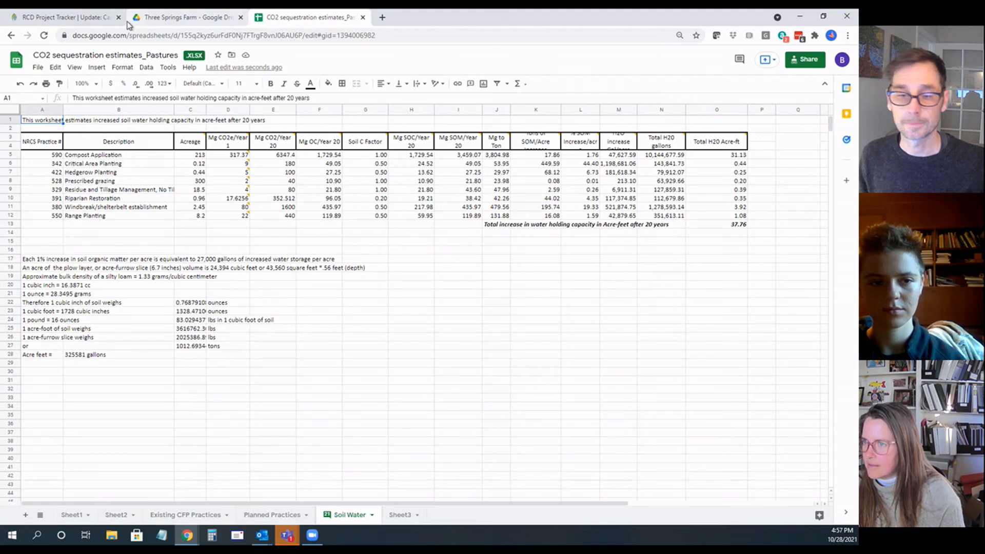
click(61, 19)
drag(567, 435, 597, 440)
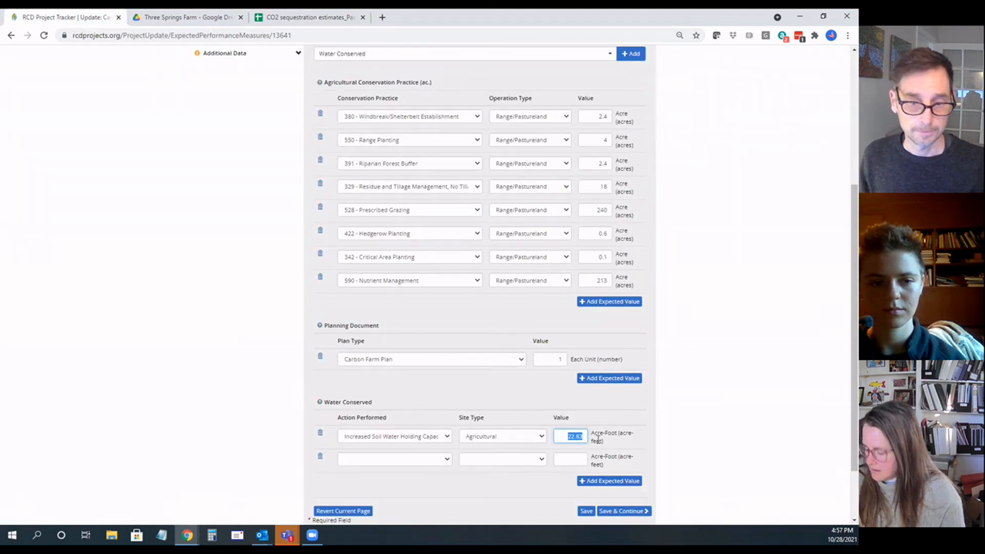
text(37.76)
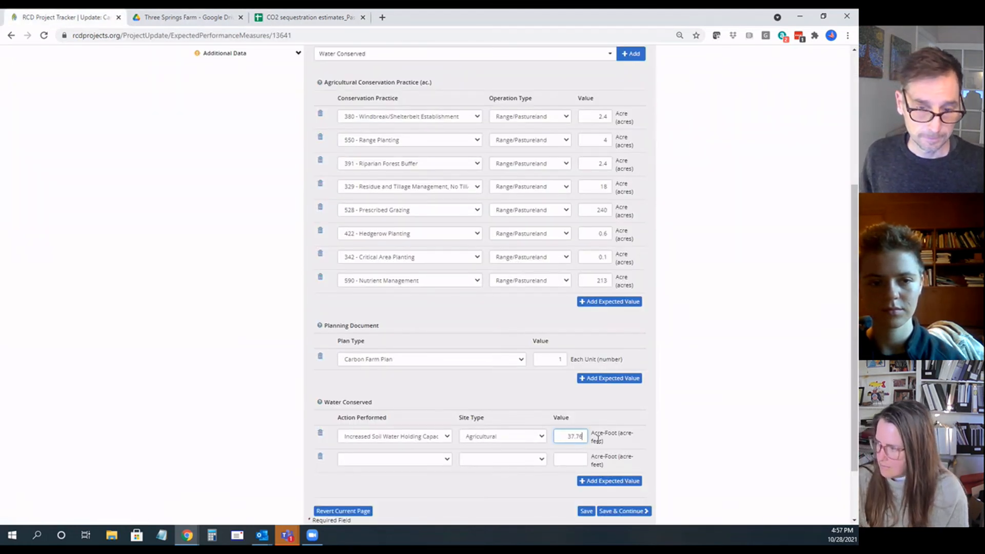
Step: Open the list of performance measures to add and look through it for further measures that fit the plan
scroll(520, 411, up, 2)
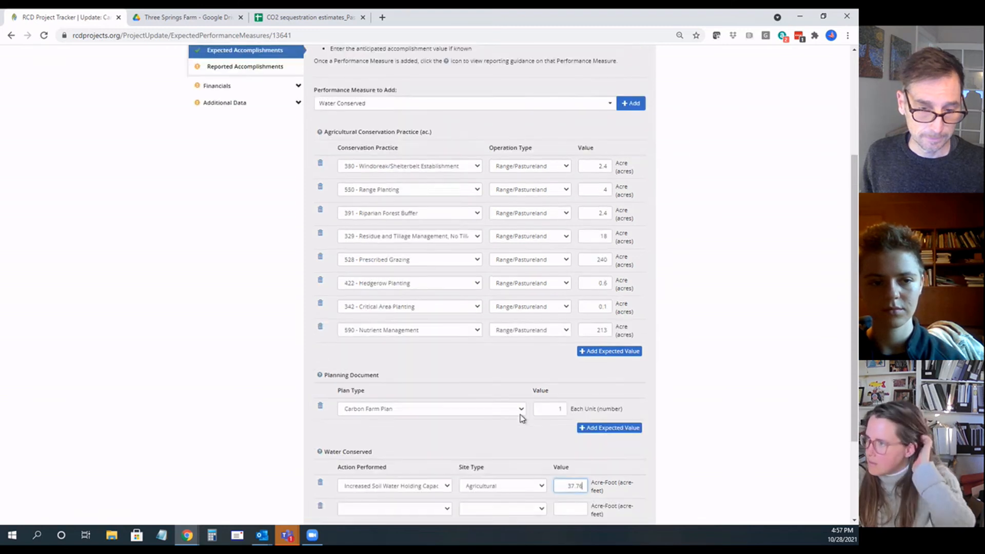
click(474, 159)
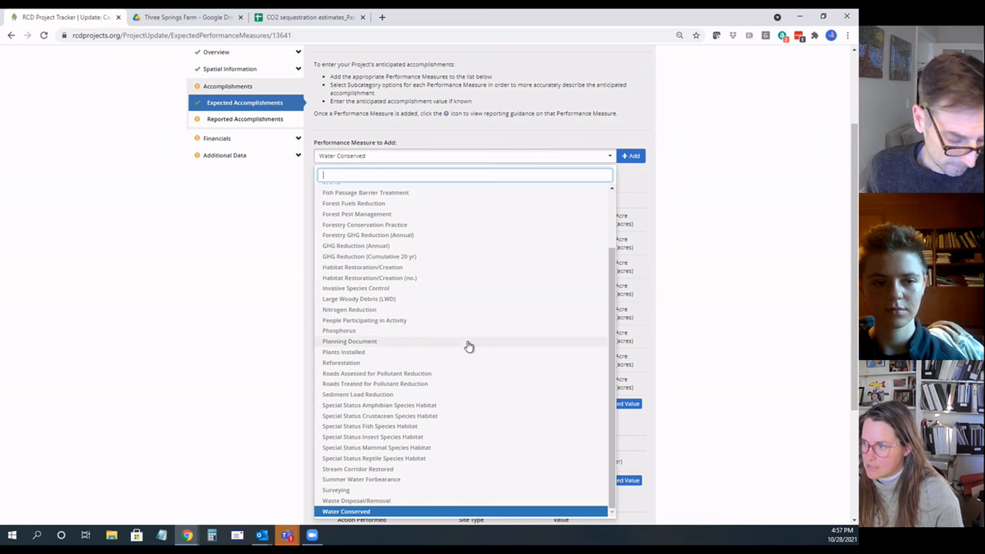
scroll(469, 344, up, 2)
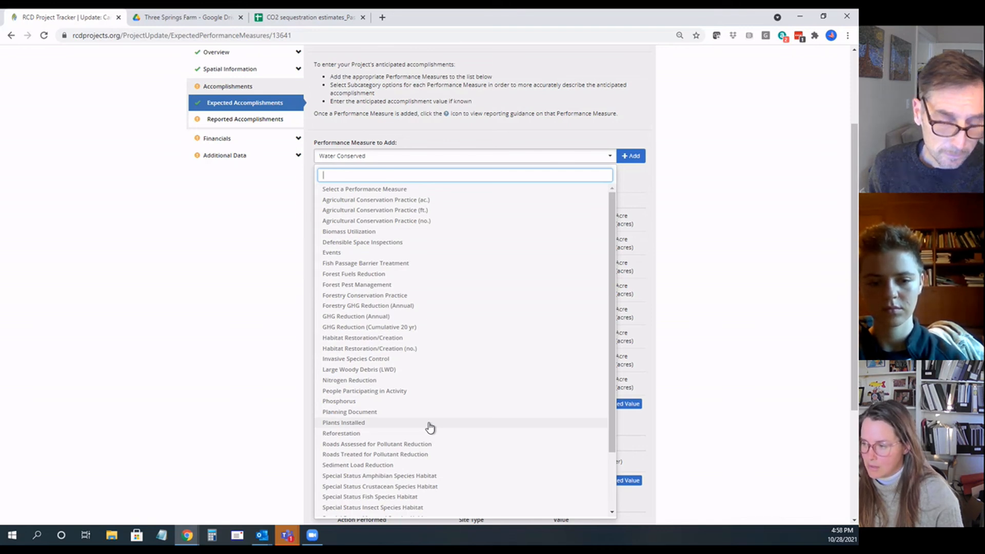
scroll(430, 427, down, 1)
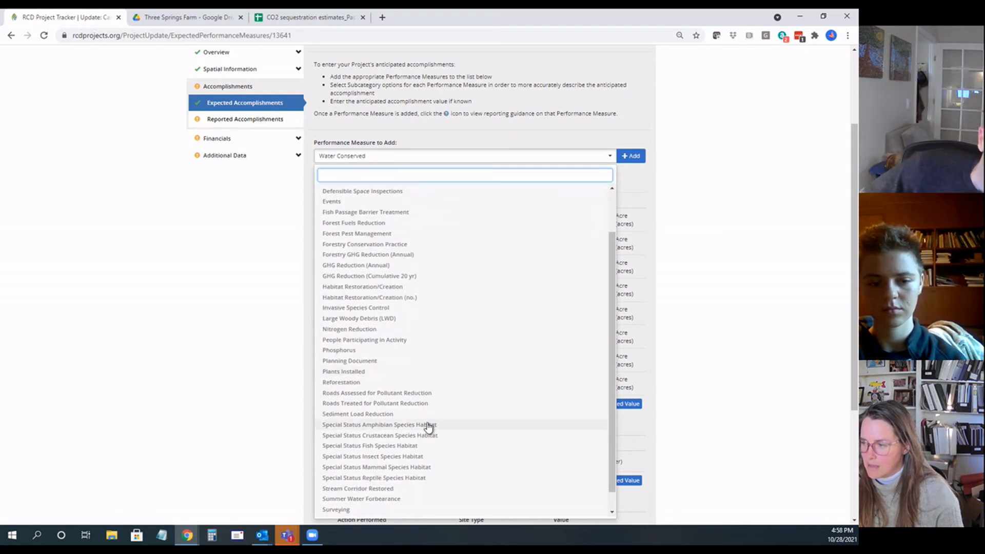
scroll(435, 410, down, 1)
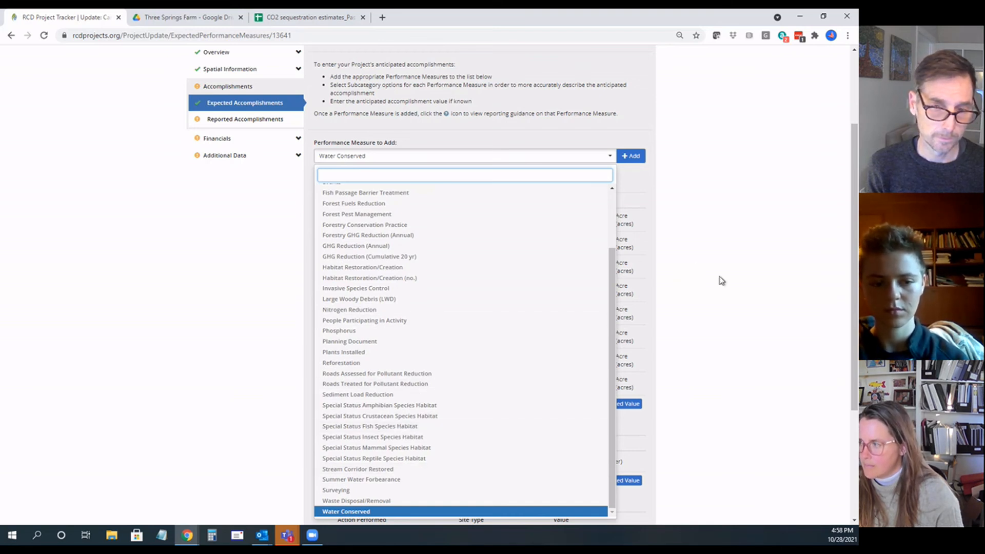
Step: Switch to the spreadsheet and check the Riparian Restoration acreage in the Soil Water sheet
click(324, 18)
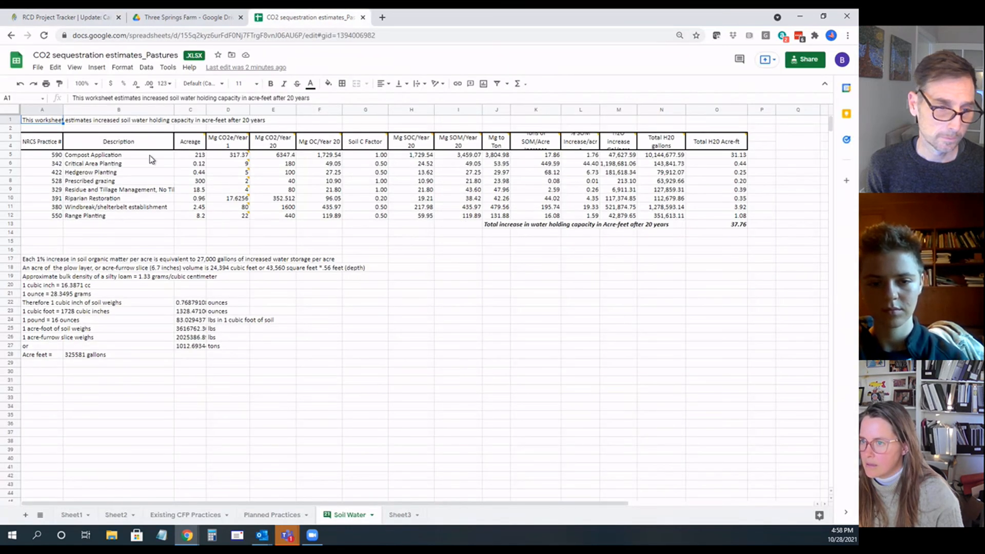
click(128, 199)
click(193, 201)
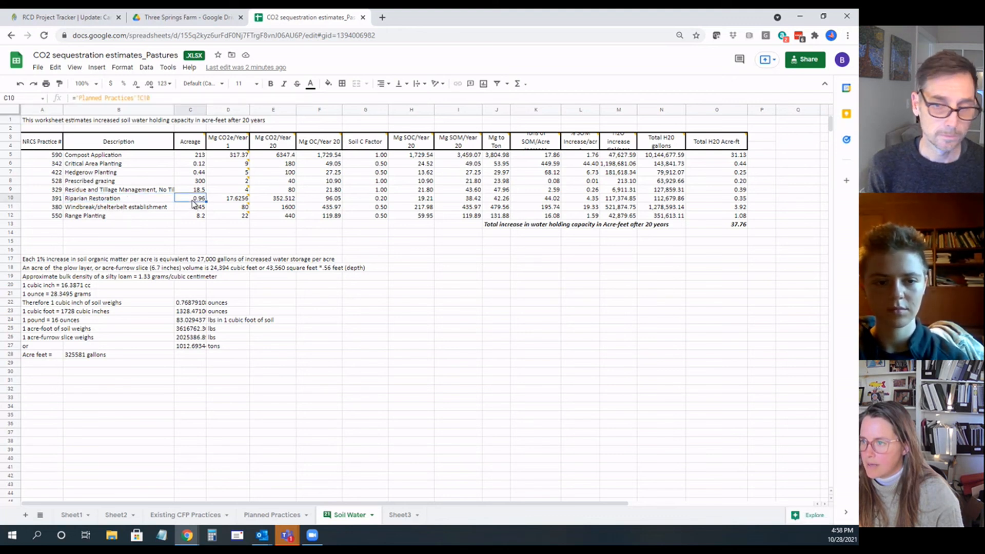
Step: Return to the project tracker and add the Stream Corridor Restored performance measure
click(66, 17)
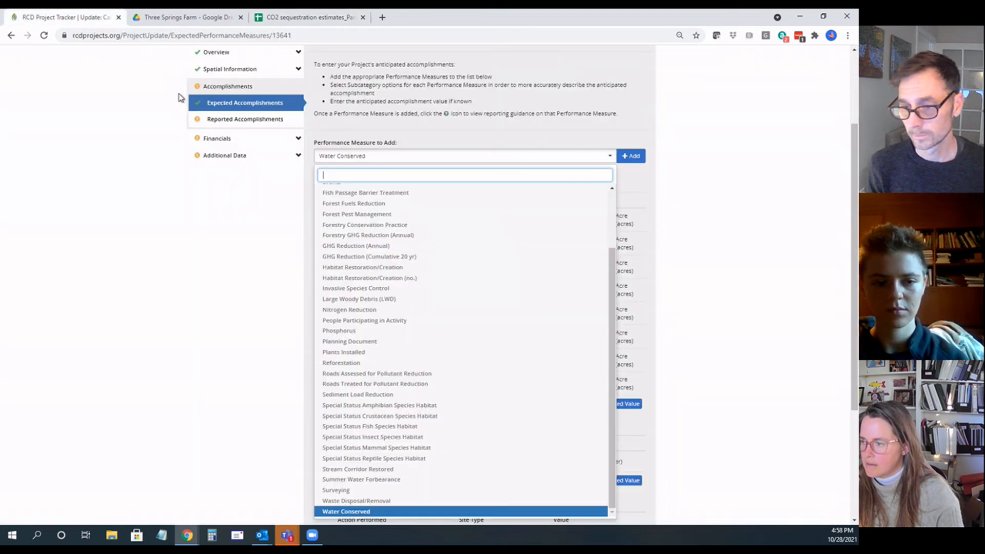
click(365, 470)
click(633, 159)
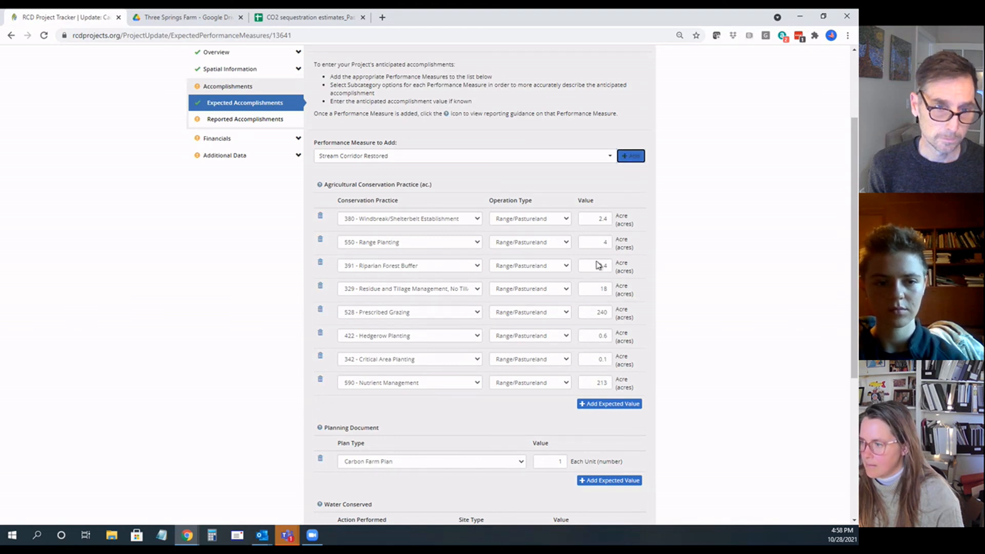
Step: Set the Stream Corridor Restored location to Riparian Buffer and its treatment type to Plantings
scroll(467, 387, down, 4)
scroll(467, 392, down, 1)
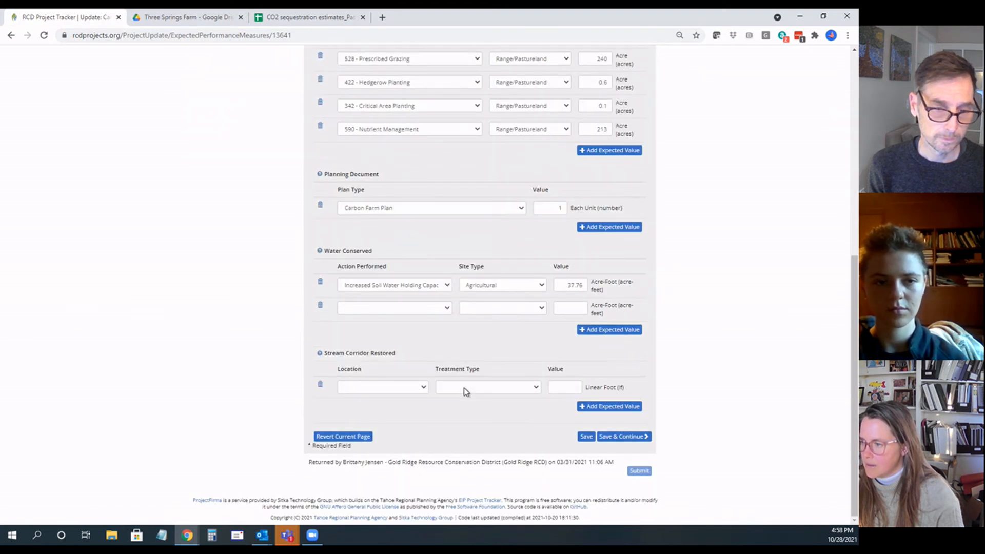
click(425, 388)
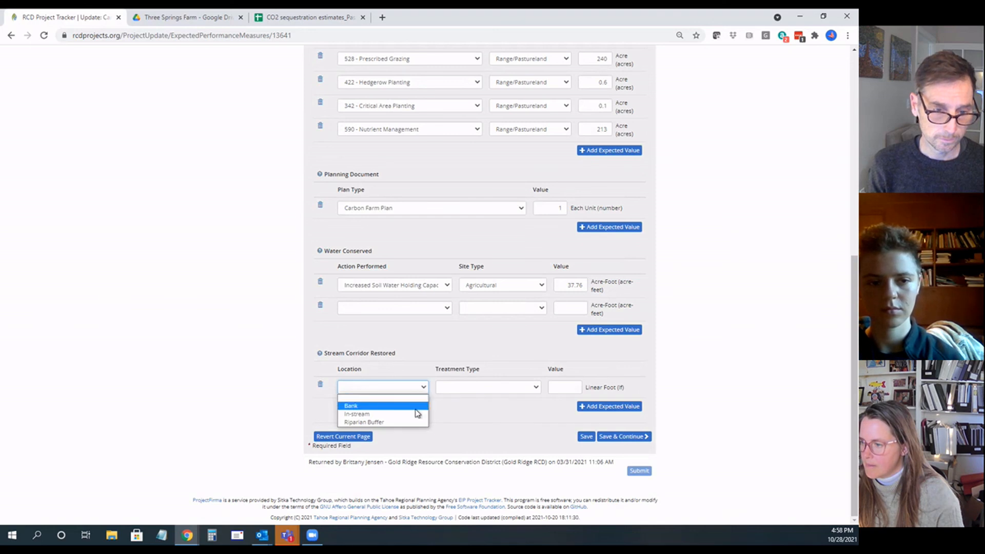
click(408, 422)
click(499, 391)
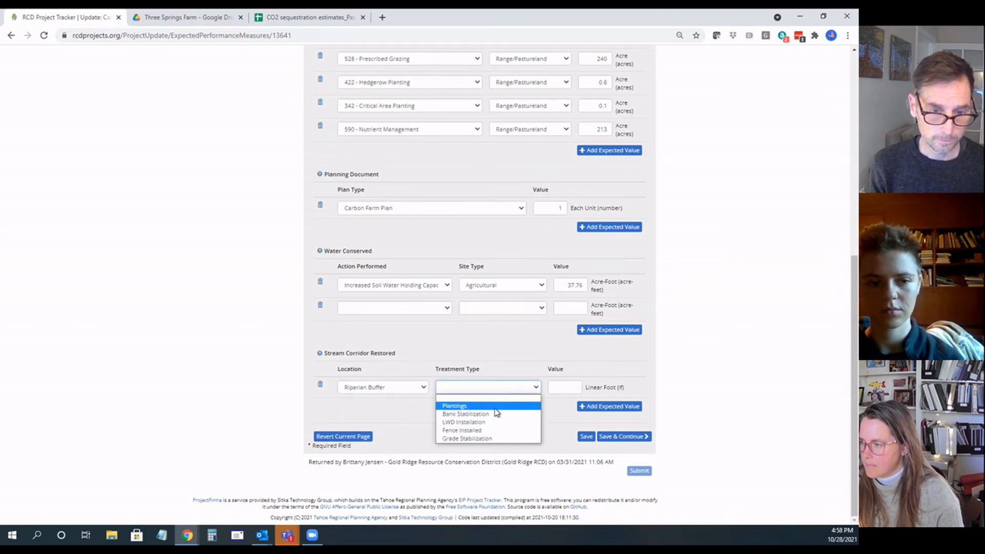
click(495, 408)
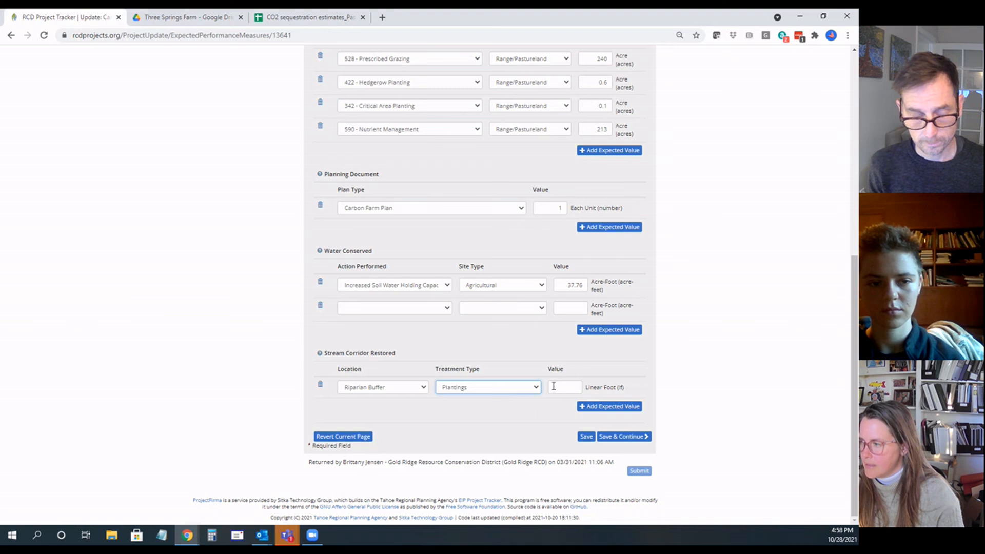
Step: Set the Stream Corridor Restored value to 2000 linear feet after consulting the spreadsheet, and add another expected value row
click(553, 386)
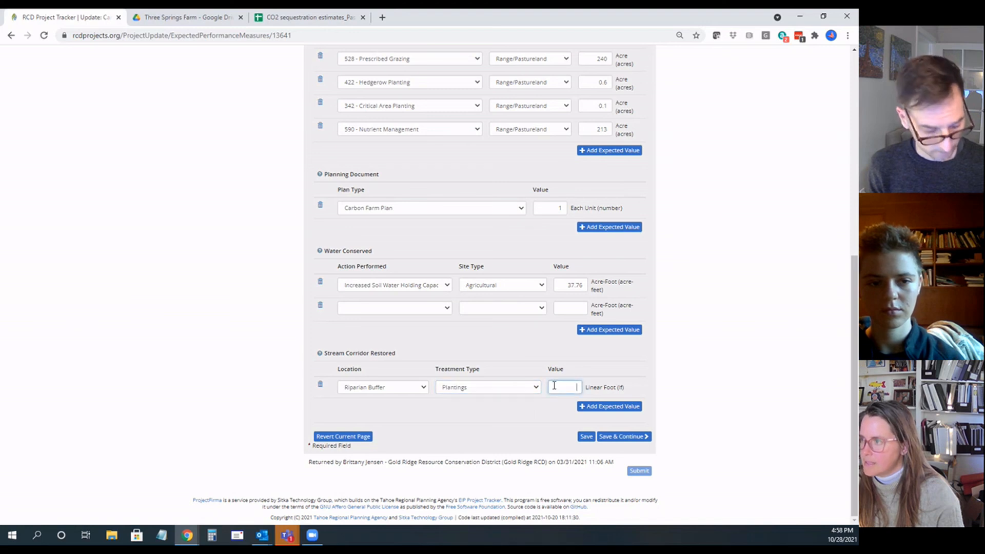
click(262, 21)
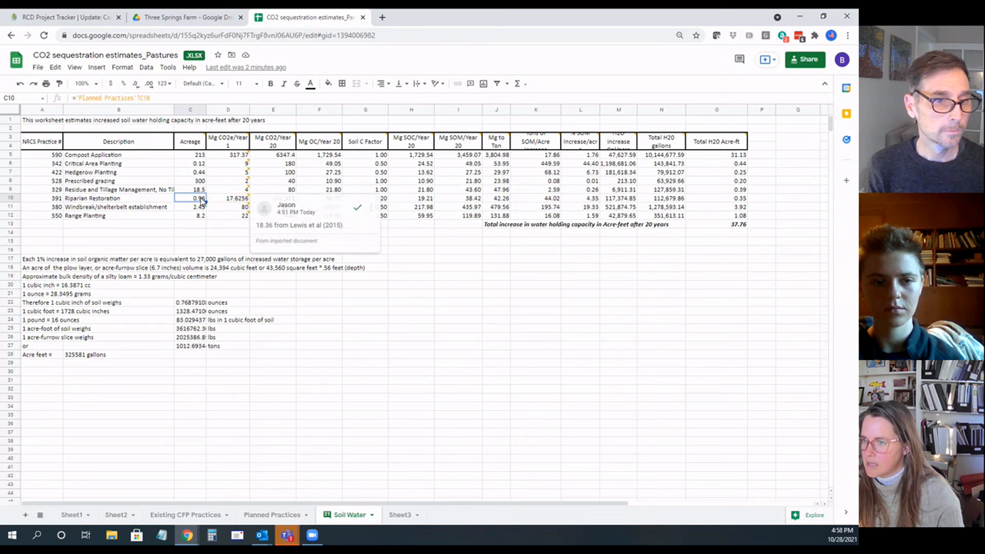
click(94, 17)
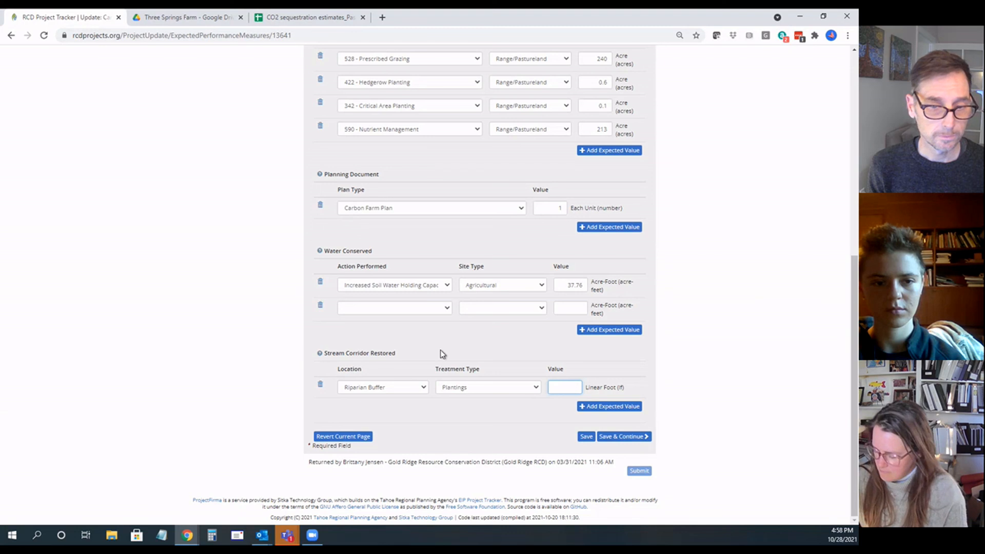
text(2000)
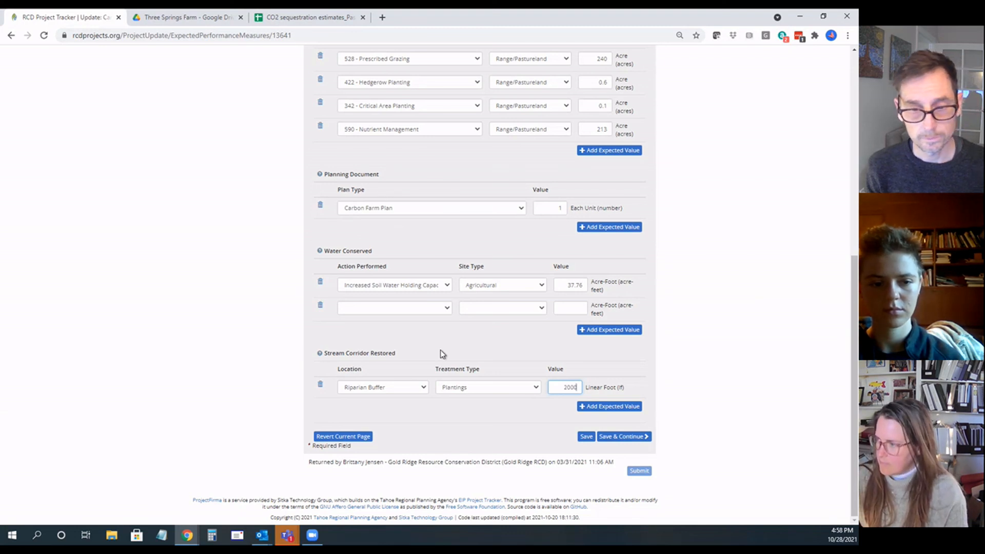
click(636, 407)
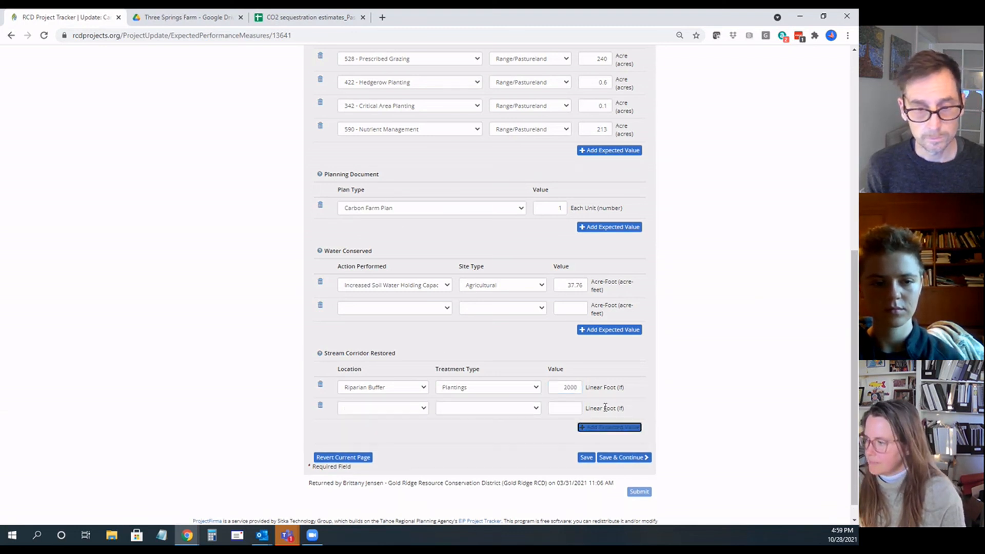
Step: Open the plan's Reported Accomplishments page, leaving Expected Accomplishments without saving
scroll(407, 378, up, 7)
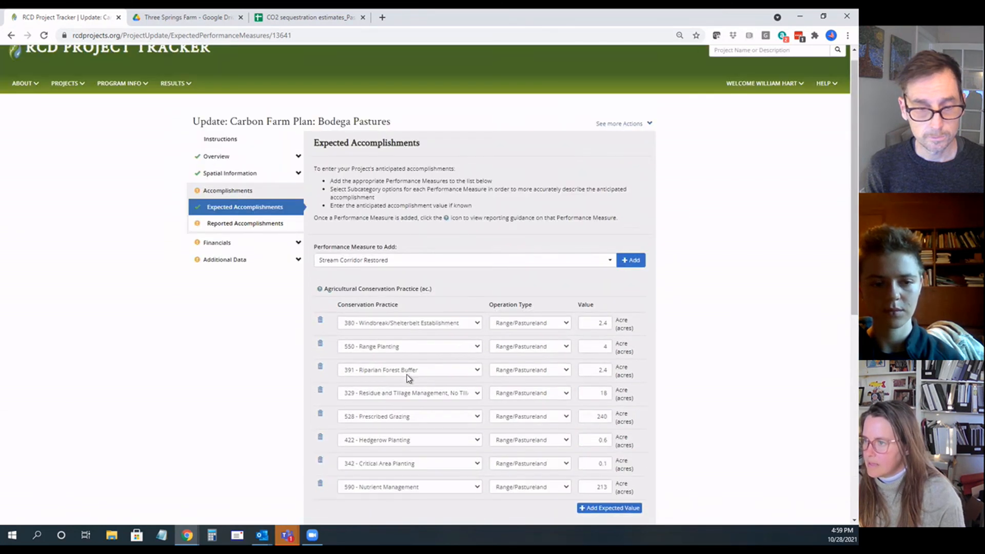
click(261, 225)
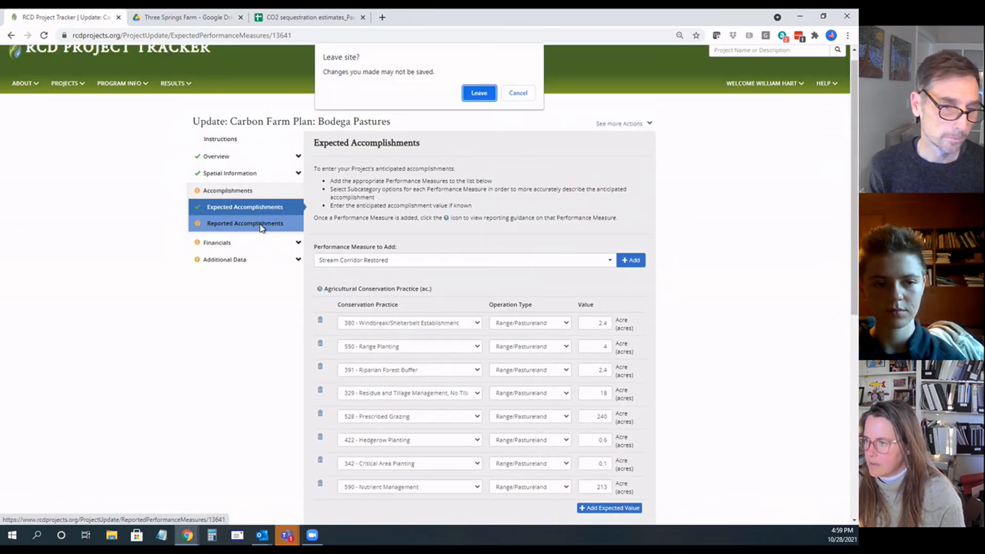
click(478, 93)
scroll(462, 283, down, 5)
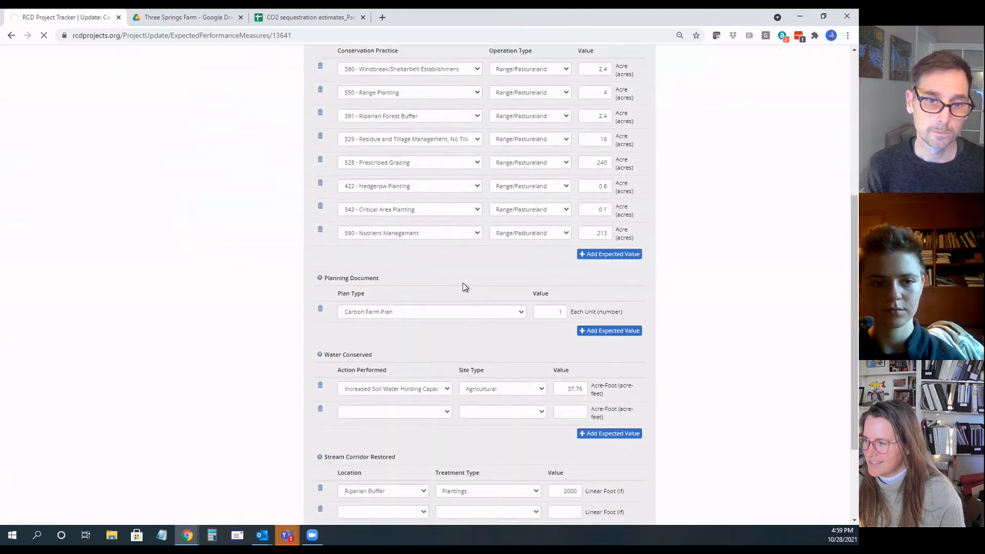
scroll(463, 287, down, 3)
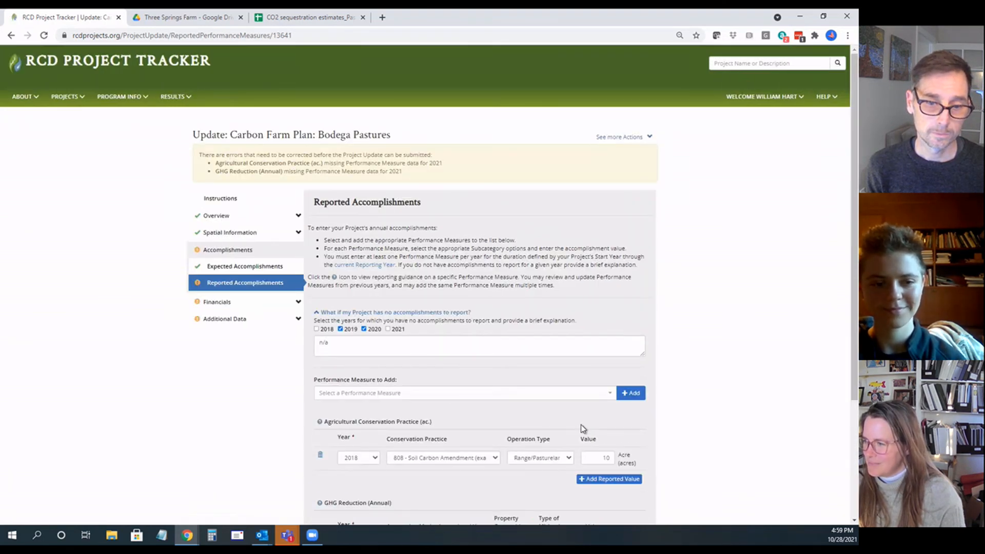
Step: Mark 2021 as a year with no accomplishments to report
scroll(477, 400, down, 3)
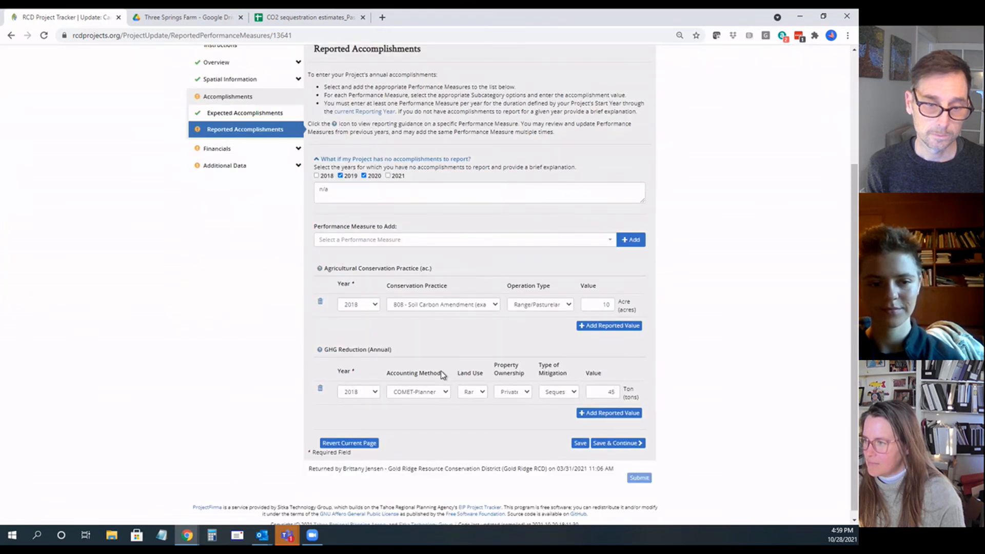
scroll(442, 375, up, 1)
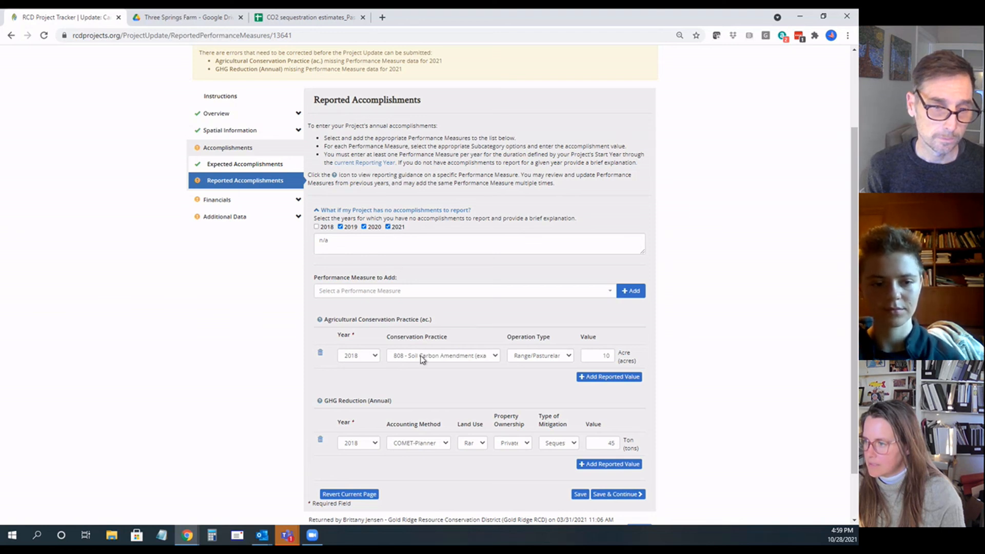
scroll(421, 358, down, 2)
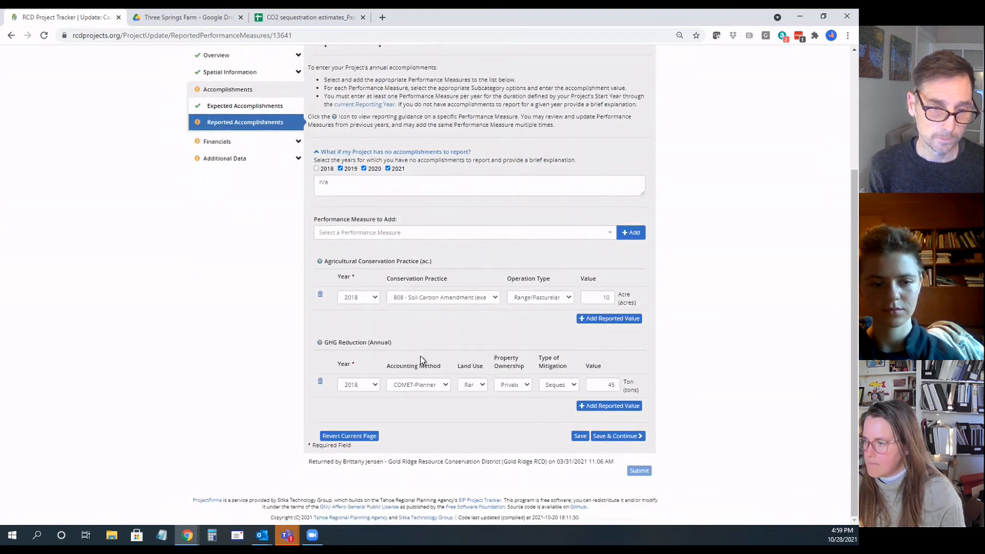
Step: Select Agricultural Conservation Practice (ac.) as the performance measure and add a reported value row under it
click(401, 237)
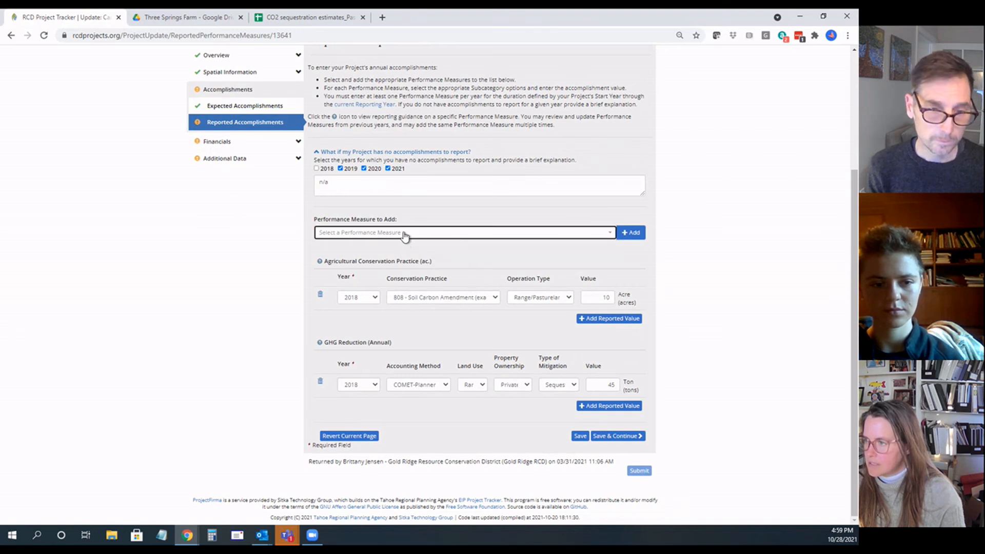
click(405, 280)
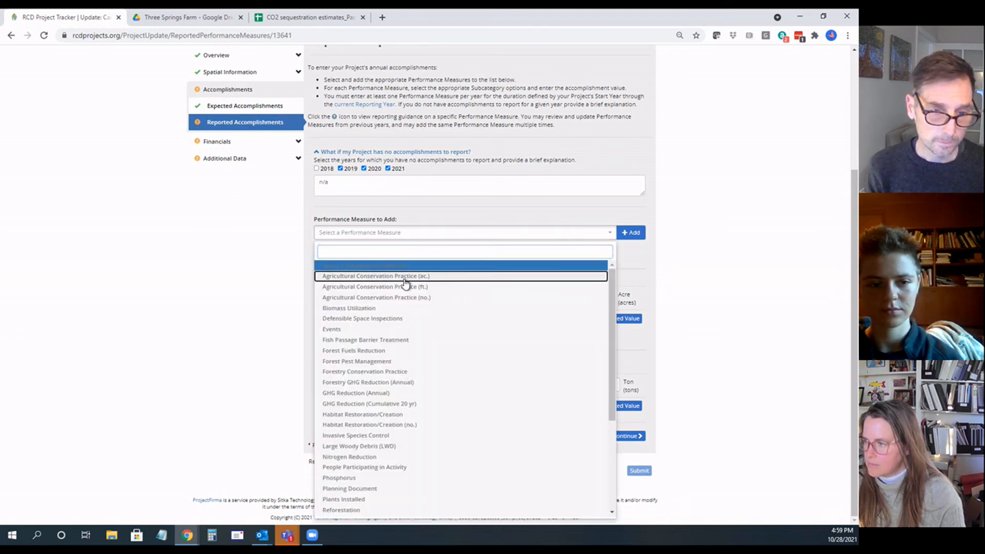
click(405, 282)
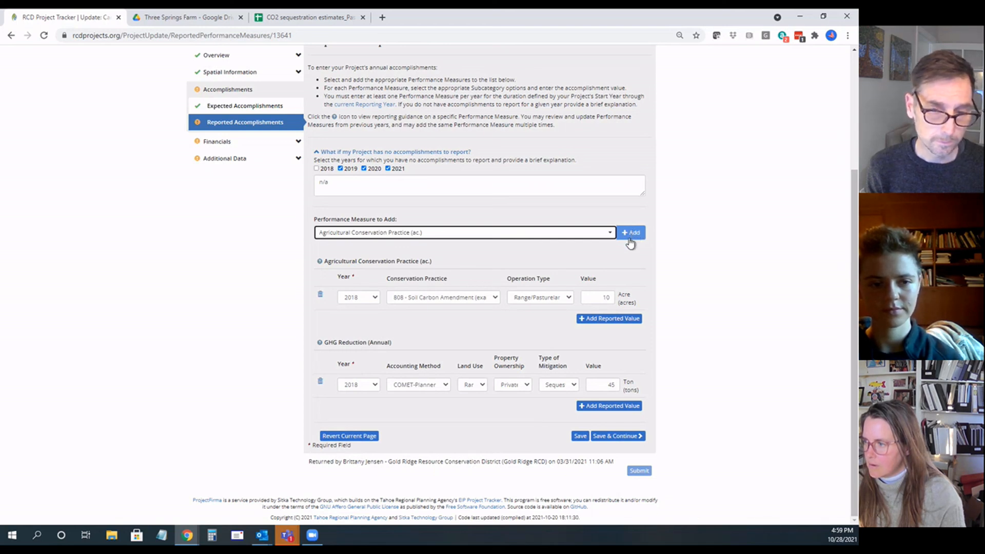
click(618, 319)
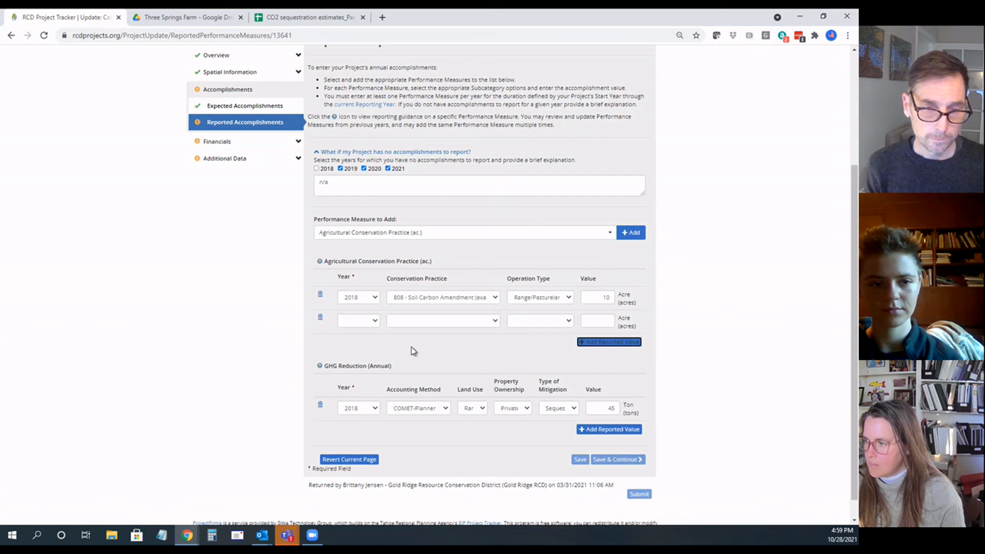
Step: Set the new Agricultural Conservation Practice row's year to 2021 and its practice to 808 - Soil Carbon Amendment
click(373, 320)
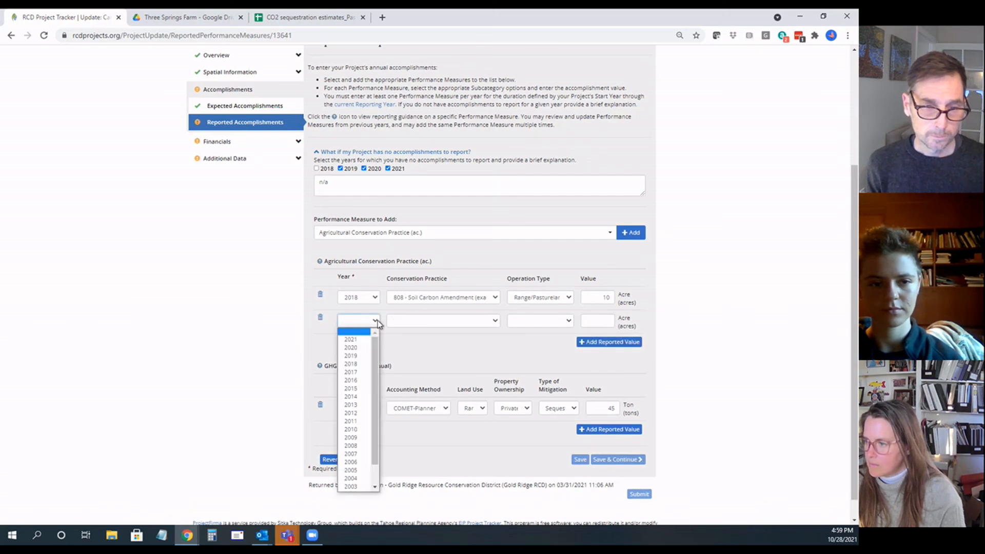
click(360, 339)
click(443, 320)
scroll(422, 459, down, 3)
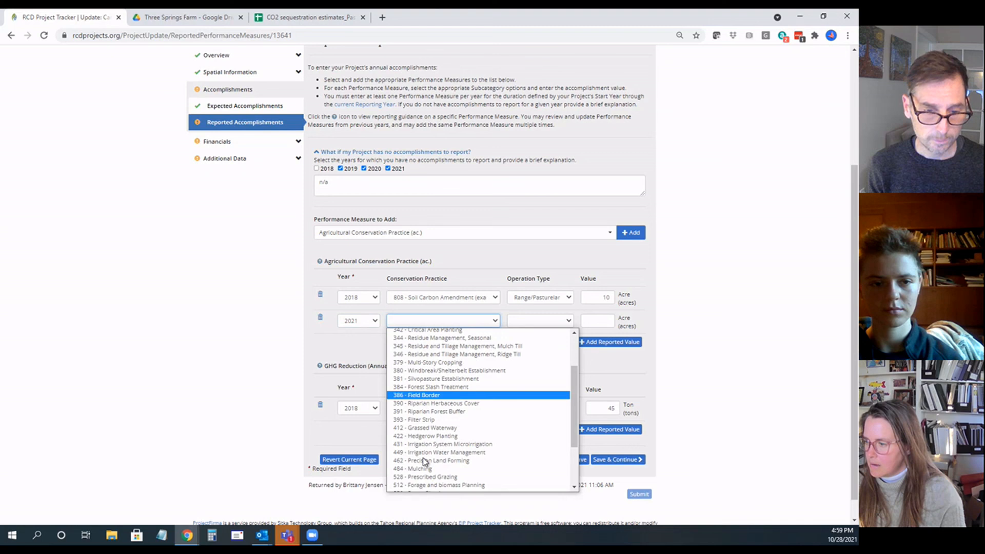
scroll(423, 458, down, 3)
click(423, 486)
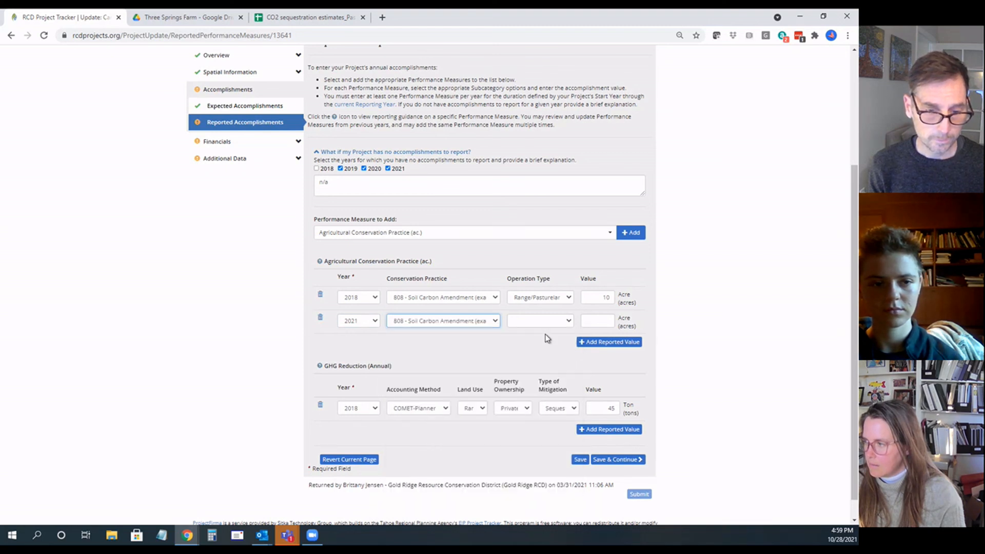
Step: Set the 2021 practice's operation type to Range/Pastureland and its value to 15.8 acres, and add another reported value row
click(548, 321)
click(550, 338)
click(598, 319)
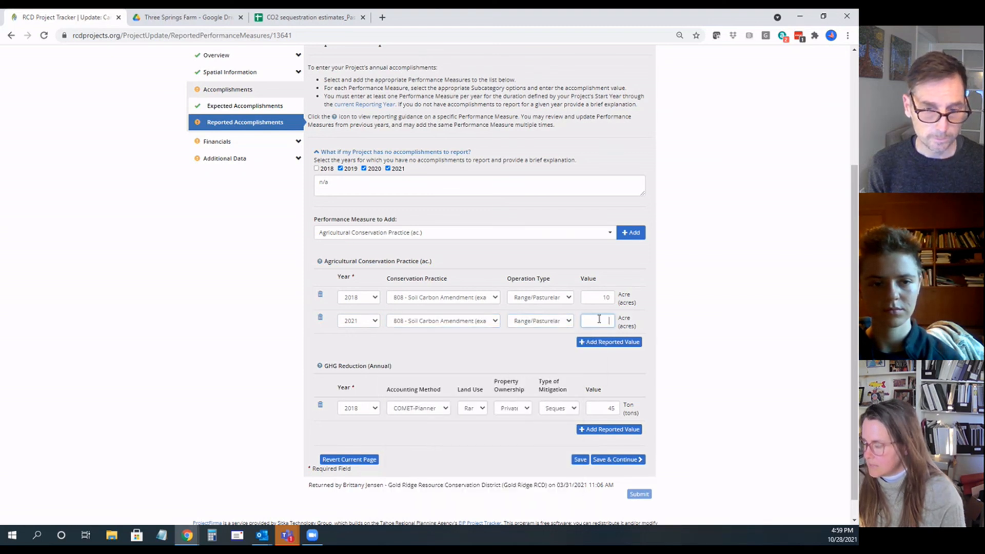
text(1)
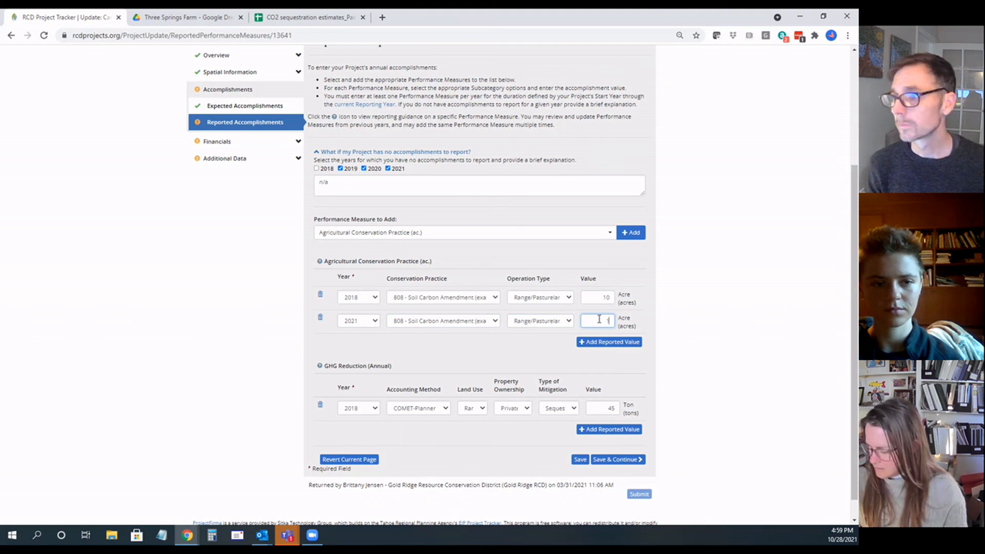
text(5.8)
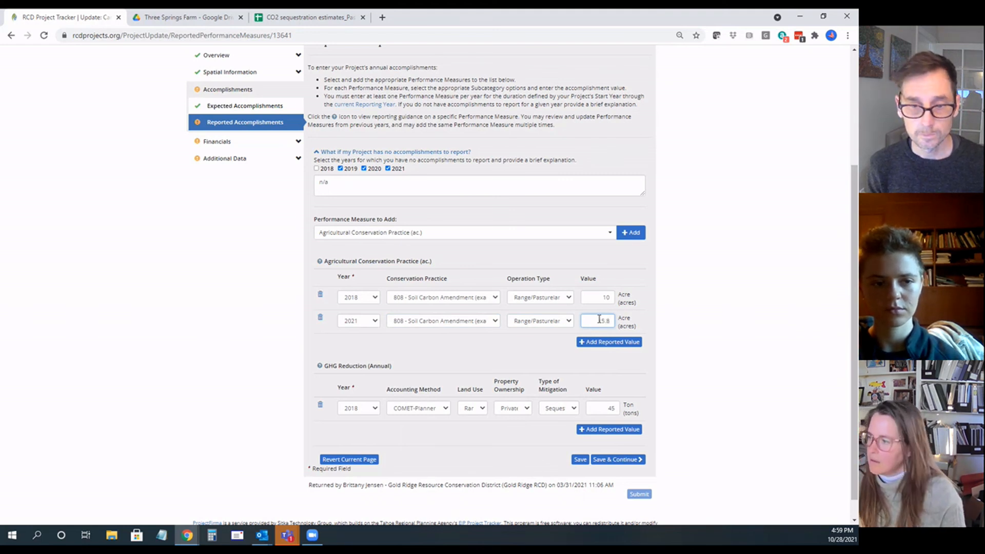
click(596, 343)
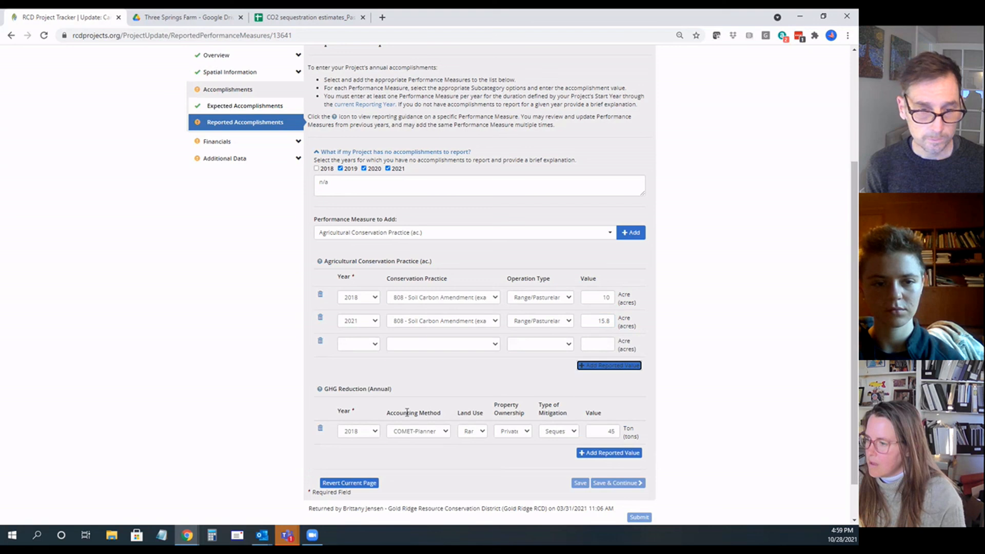
Step: Add a GHG Reduction (Annual) reported value for 2021 with Local Peer-Reviewed as its accounting method
click(606, 454)
scroll(462, 409, down, 2)
click(372, 384)
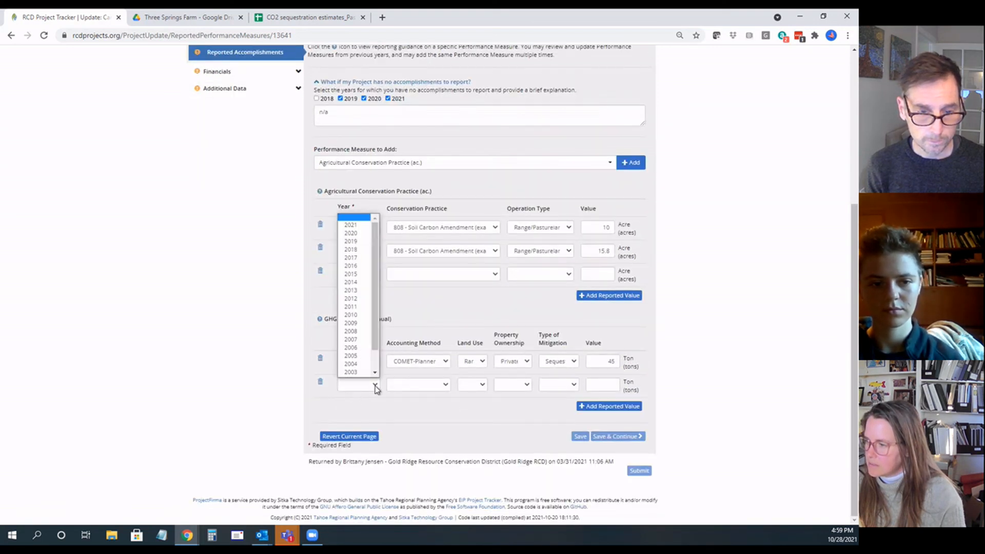
click(351, 224)
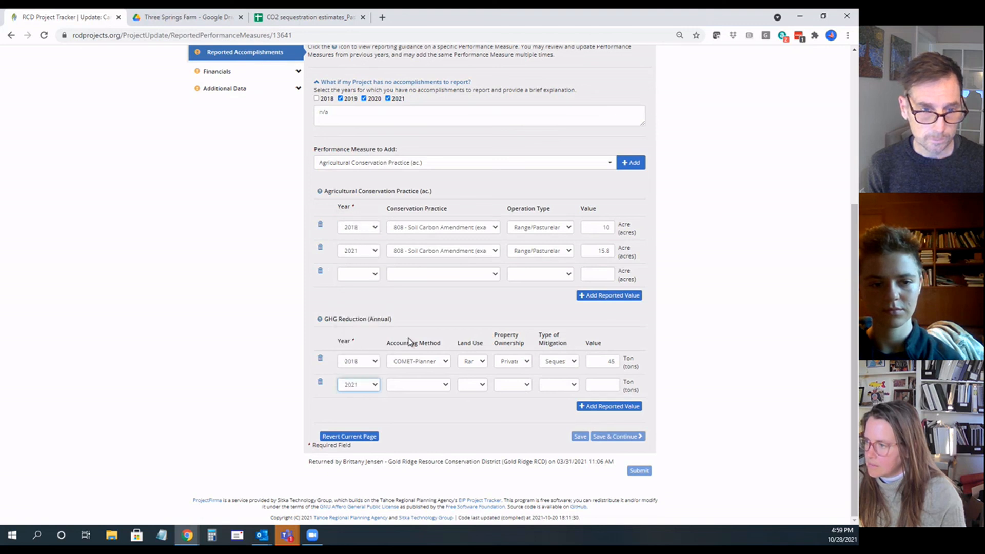
click(445, 385)
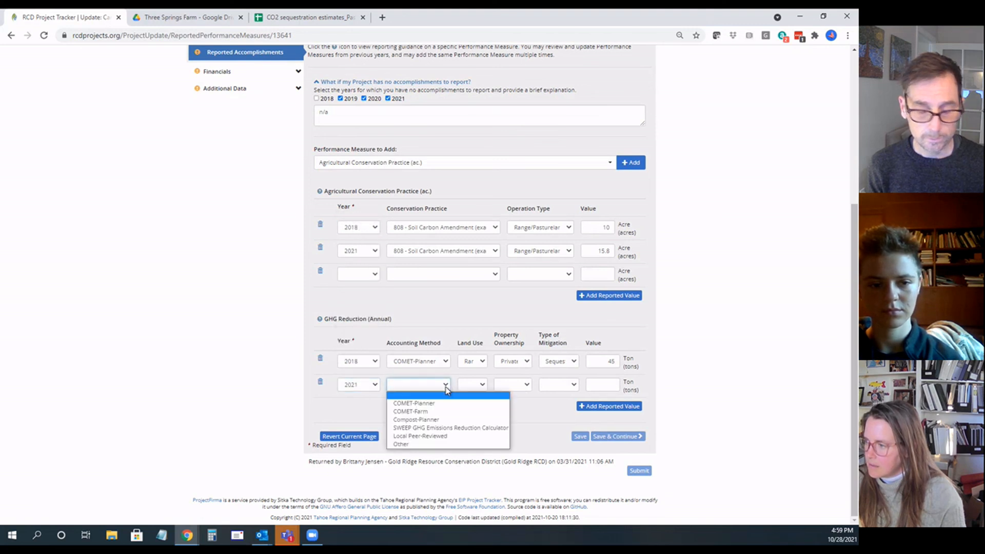
click(447, 437)
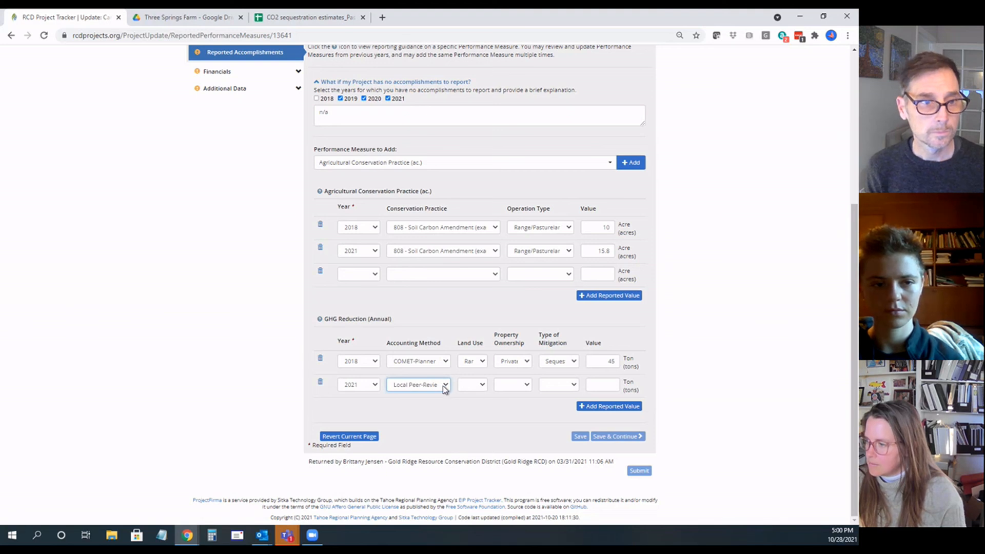
click(446, 385)
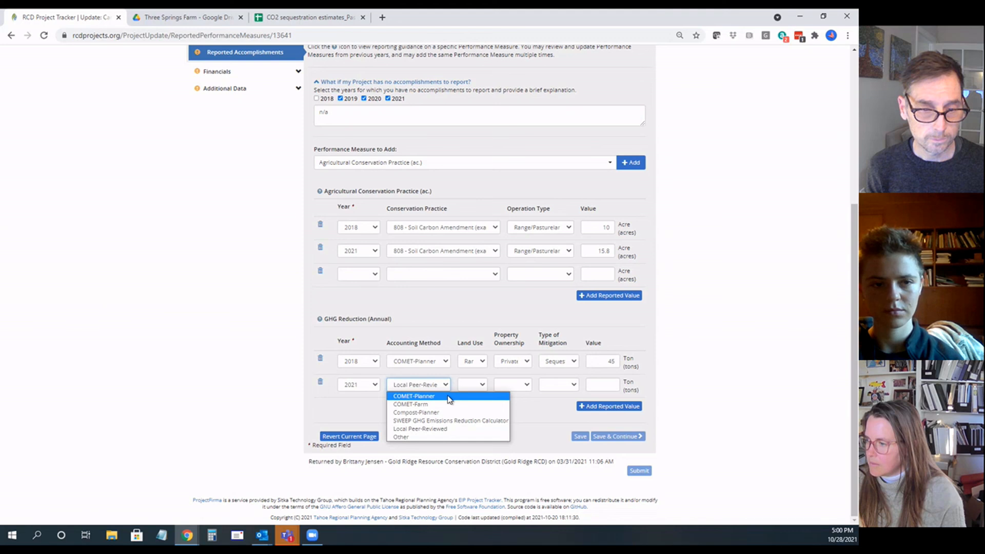
click(448, 429)
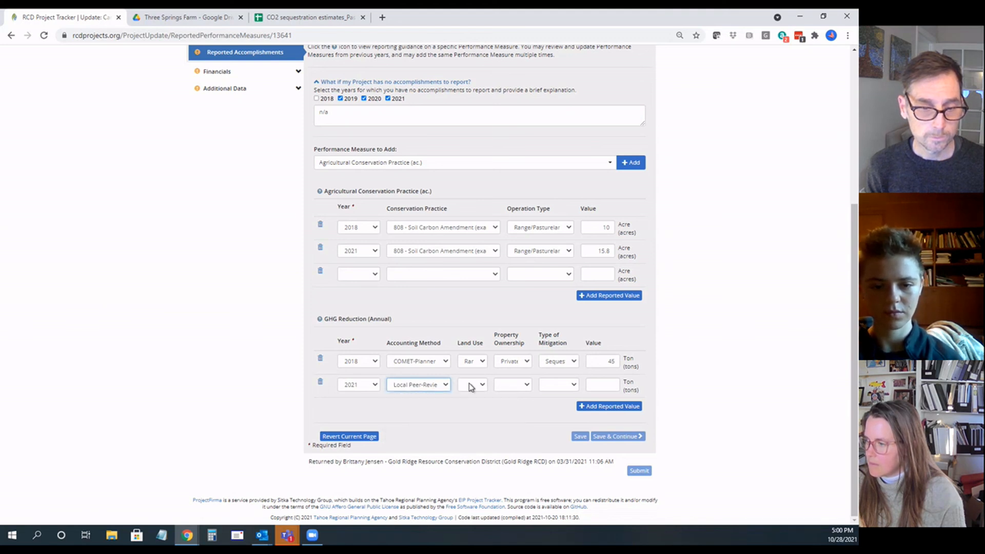
Step: Complete the 2021 GHG Reduction row with Ranch land use, Private ownership, Sequestration mitigation and a value of 23.5 tons
click(482, 385)
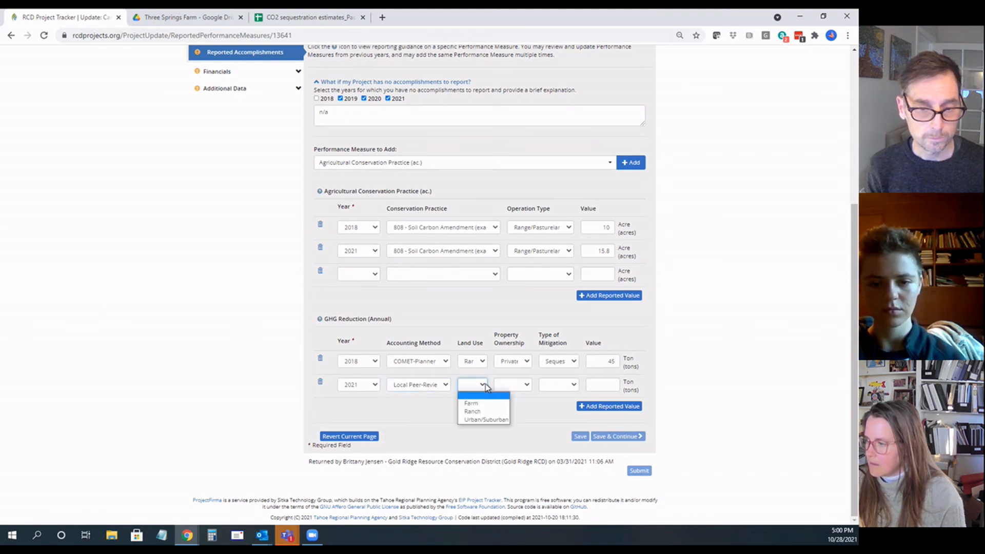
click(489, 412)
click(512, 385)
click(512, 407)
click(545, 386)
click(550, 411)
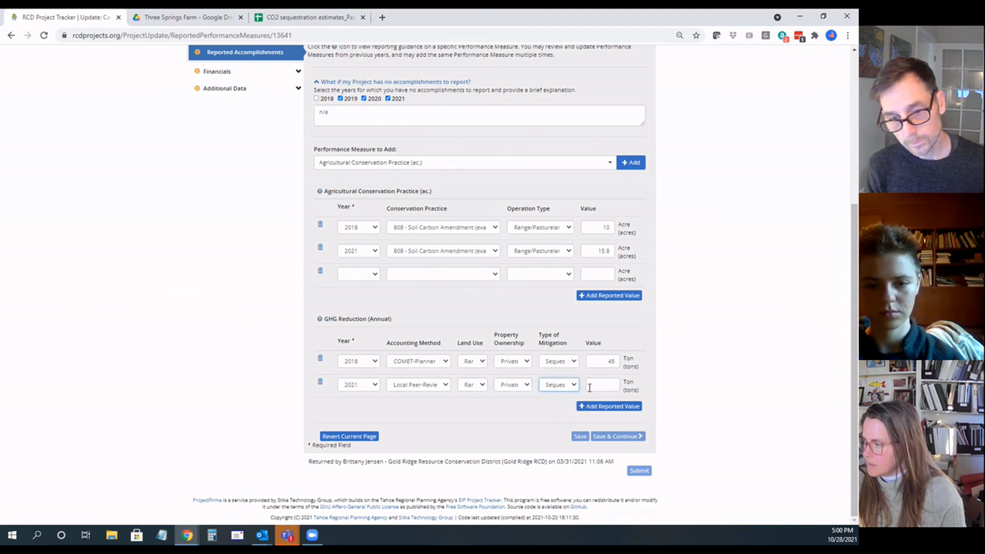
click(596, 383)
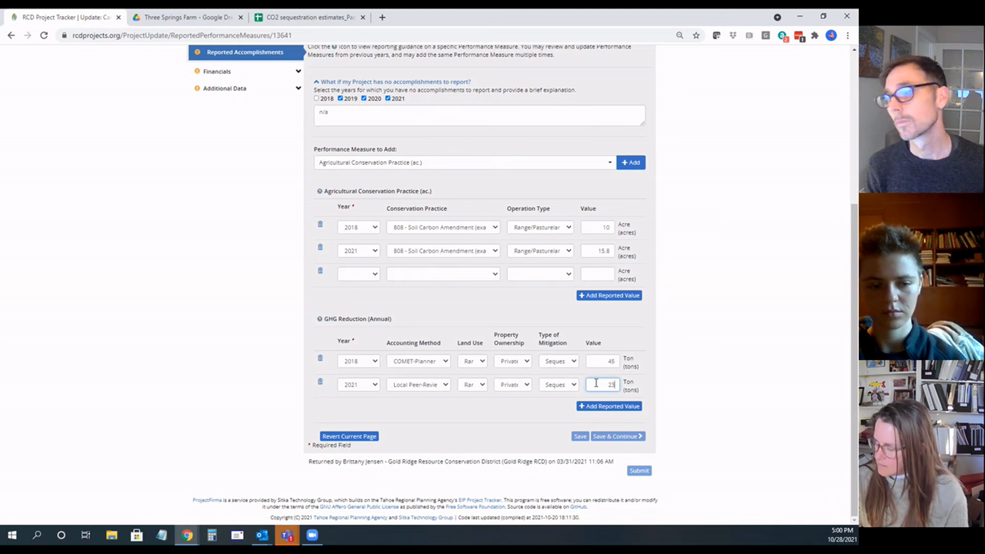
text(.5)
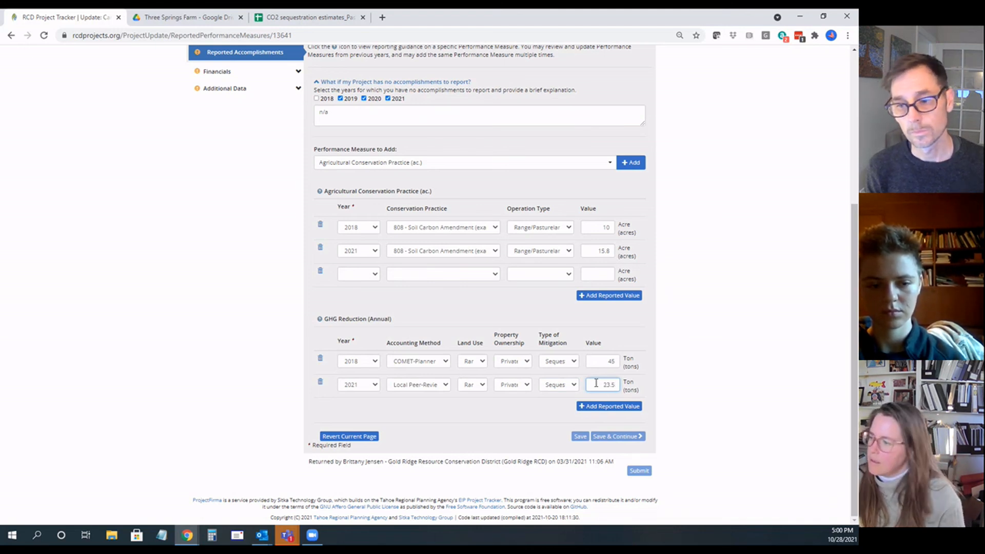
click(544, 409)
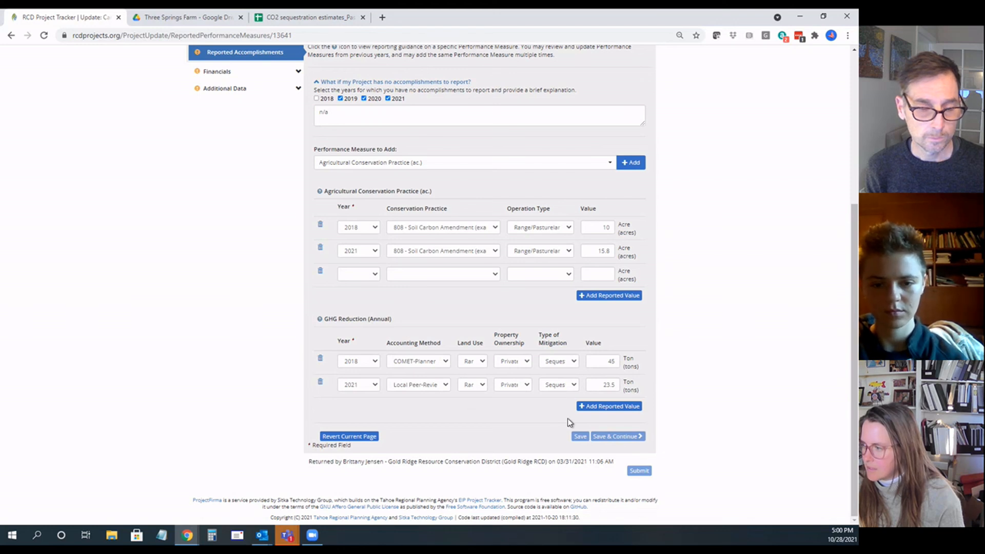
click(482, 163)
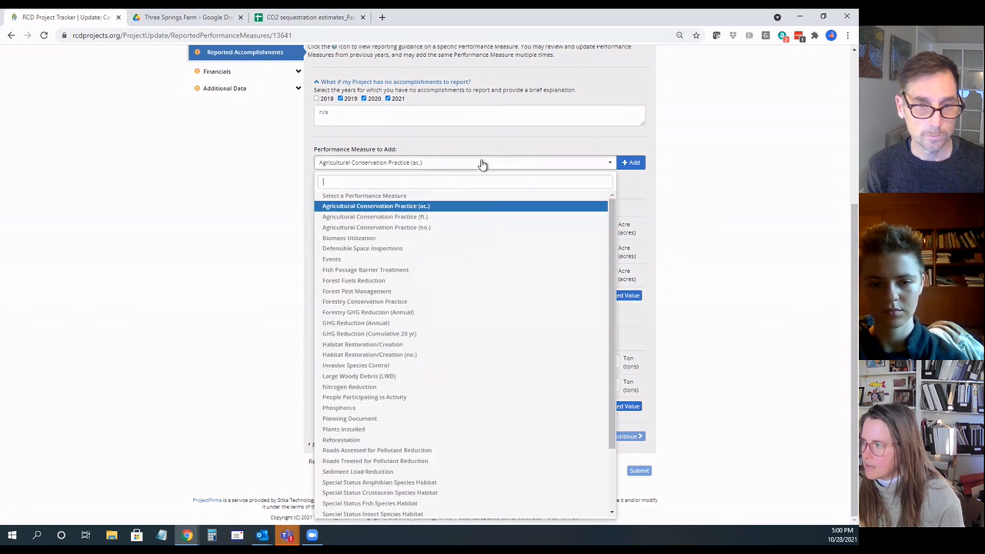
click(650, 204)
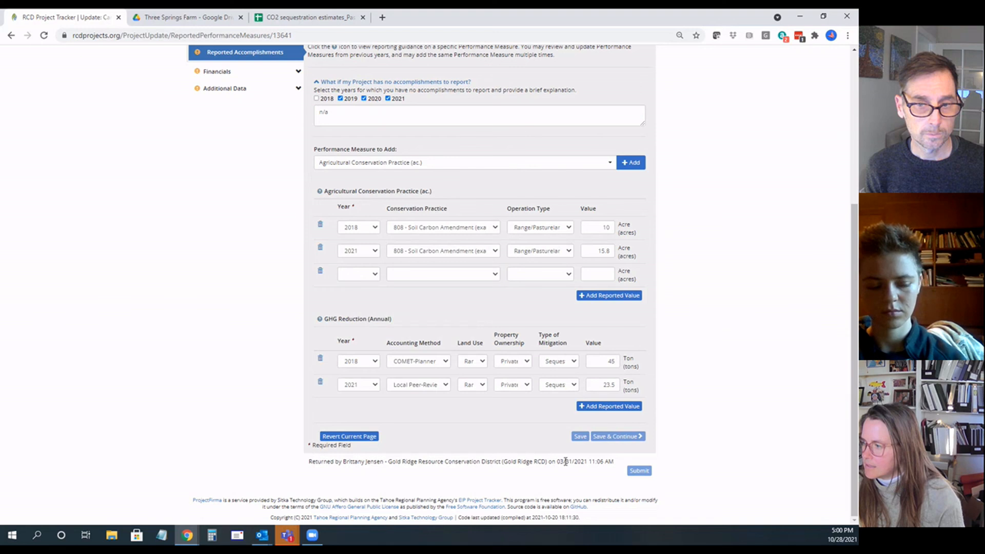
Step: Exempt only 2019 and 2020 from reporting, replace the explanation with "2020 and 2018 had no implementation practices", and save the reported accomplishments
scroll(441, 448, up, 2)
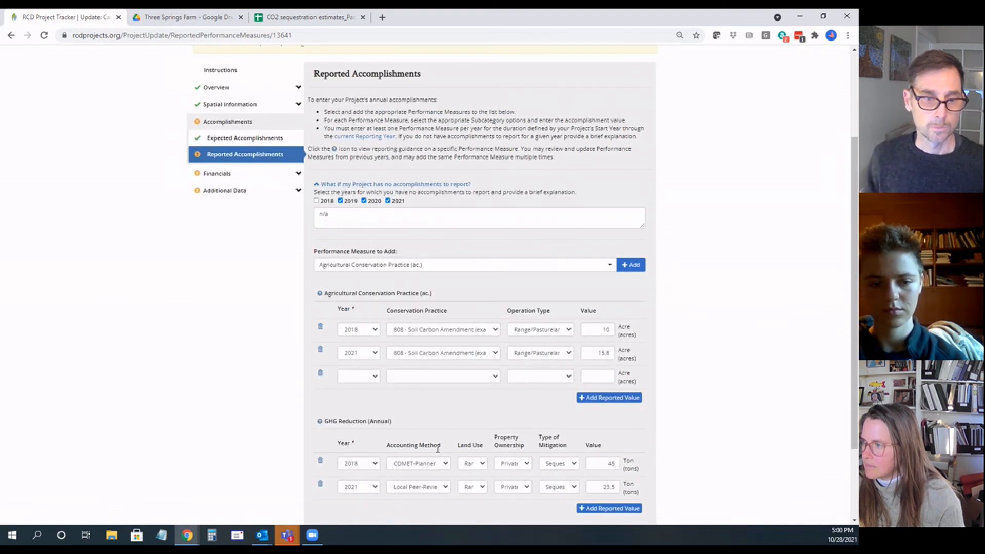
scroll(438, 449, up, 1)
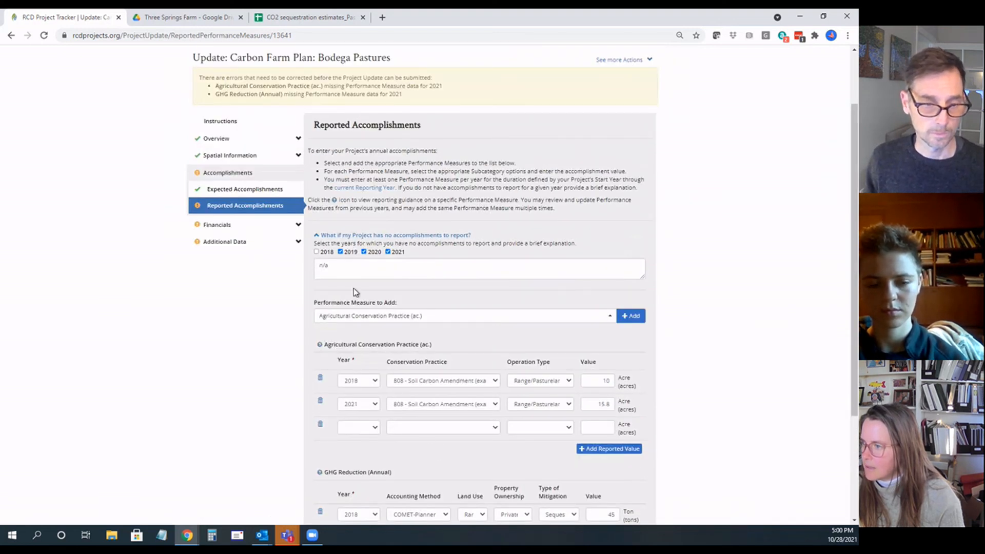
drag(340, 269, 316, 265)
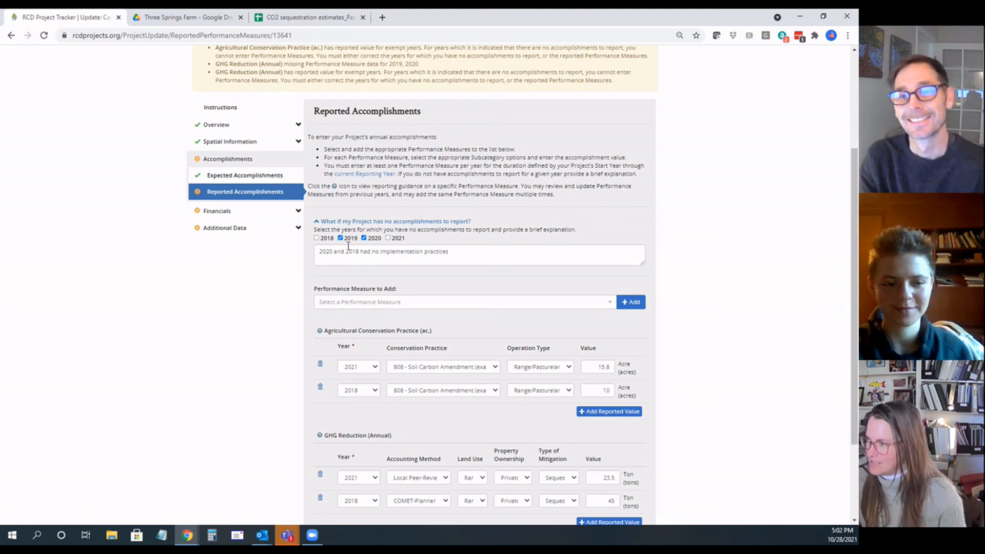
scroll(360, 263, down, 1)
scroll(360, 262, down, 3)
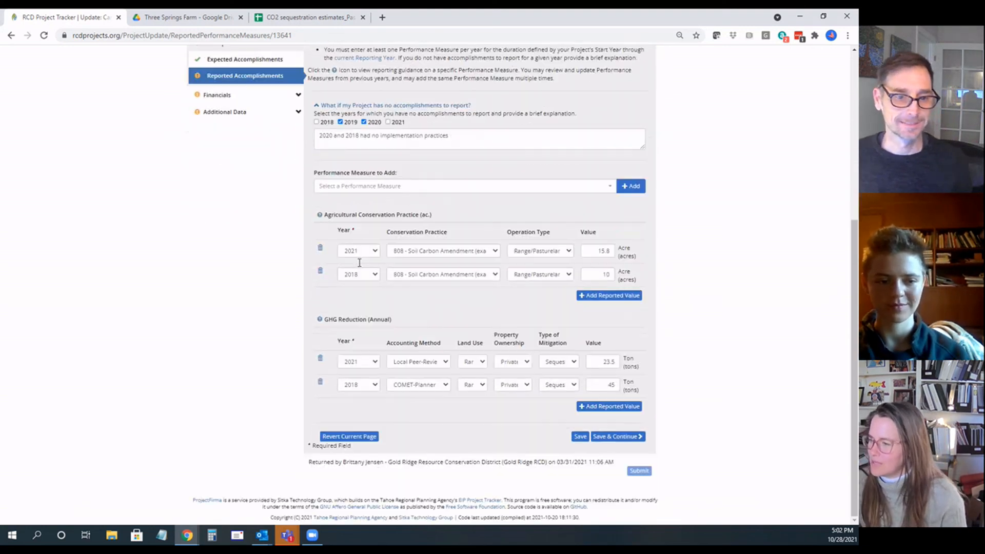
click(579, 436)
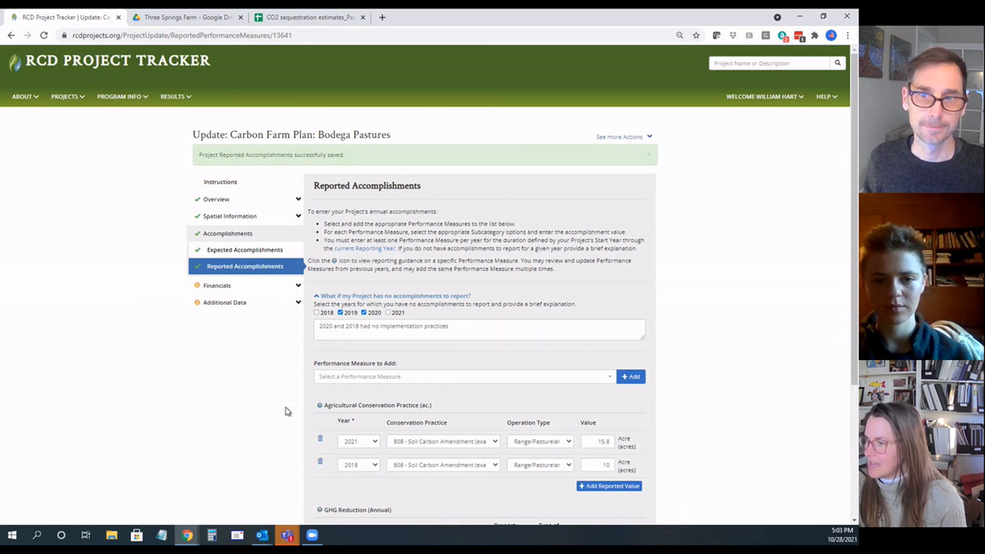
Step: Open the project's Expenditures and add Restore California Healthy Soil for All (ZFP) as a funding source
click(297, 288)
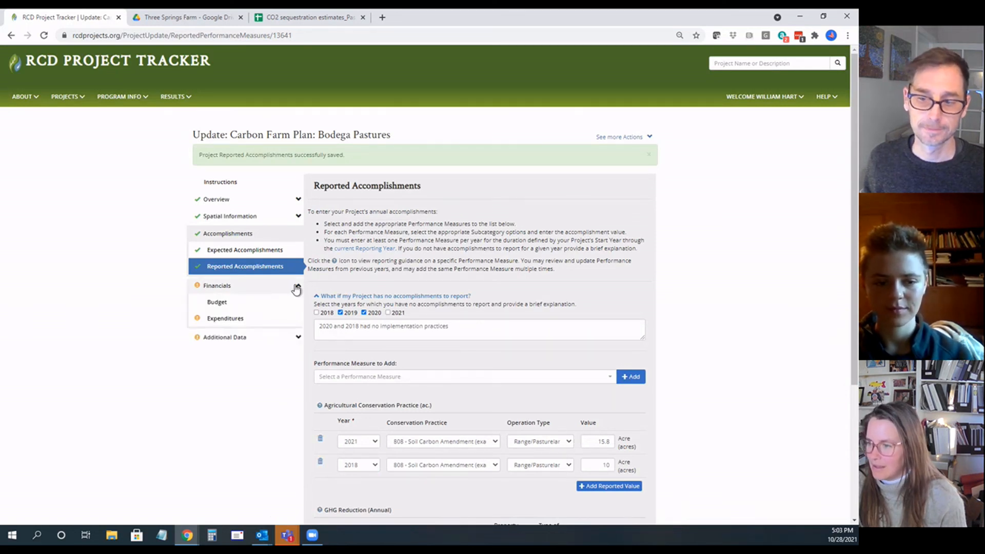
click(285, 324)
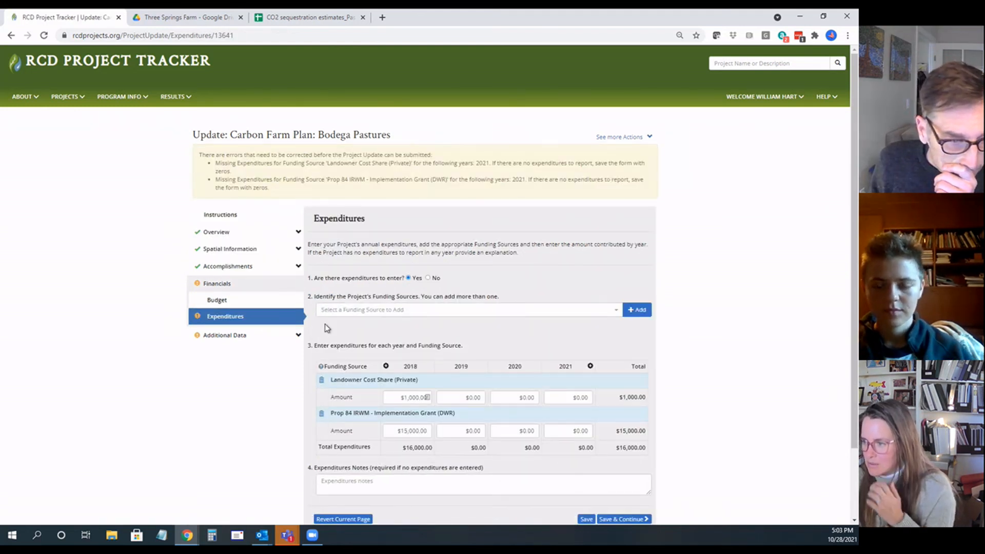
scroll(370, 330, down, 1)
scroll(370, 330, down, 1)
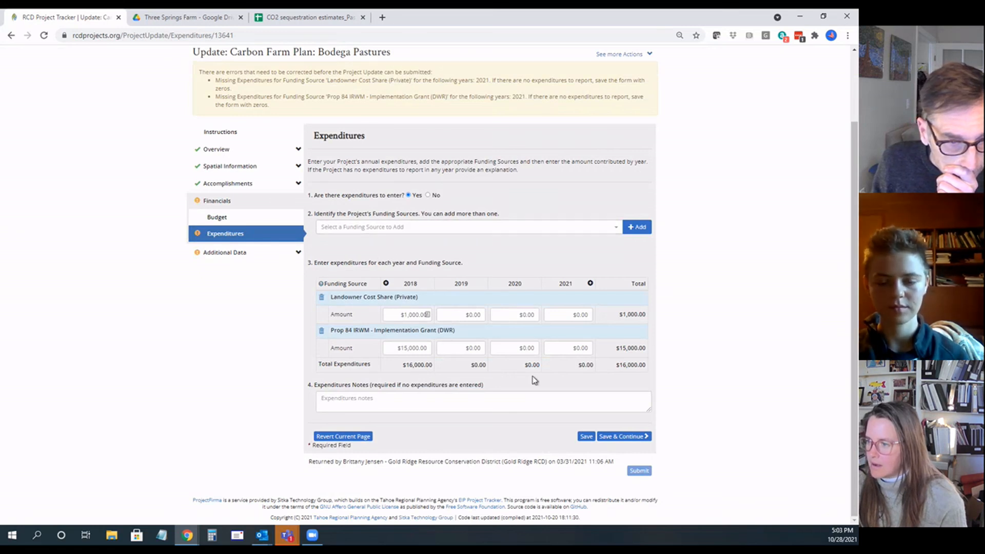
click(395, 228)
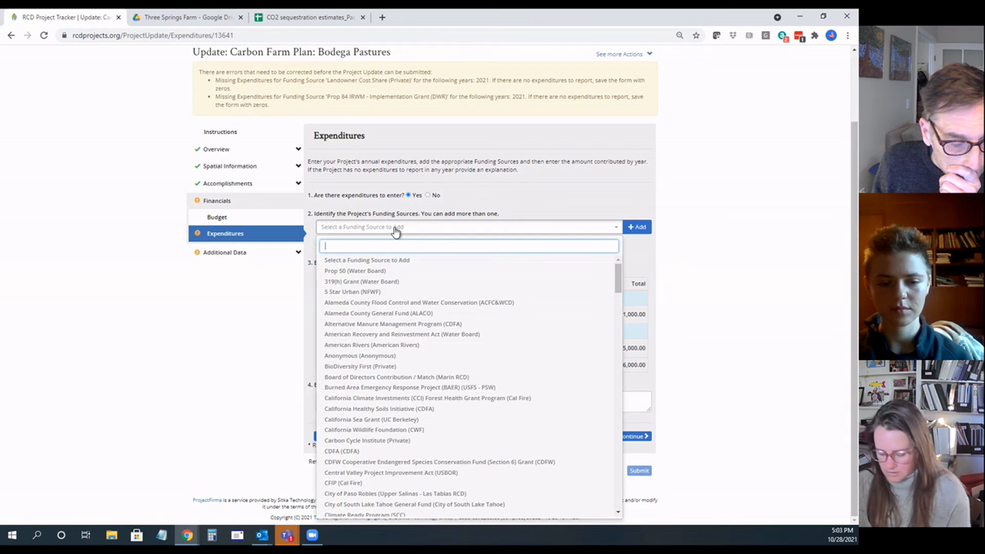
text(zero)
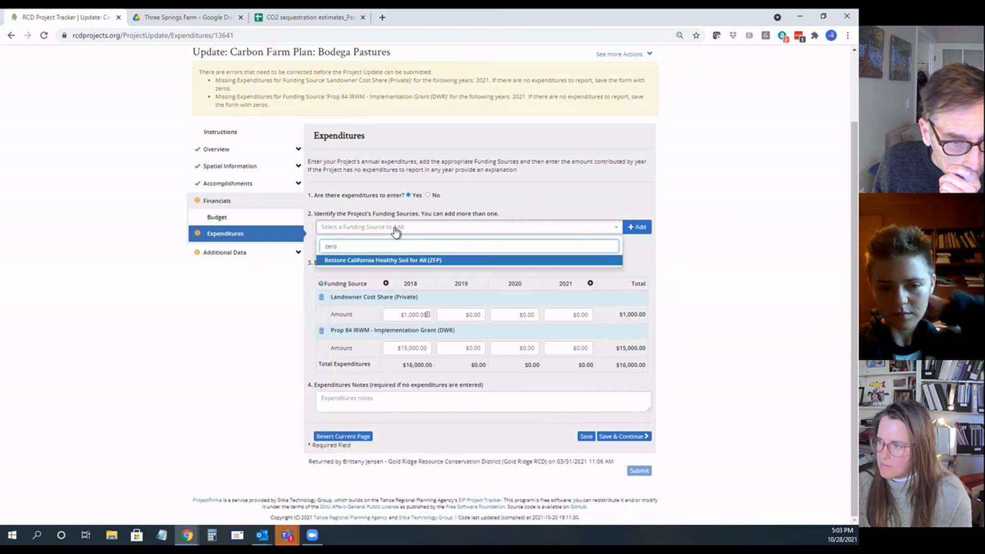
click(399, 262)
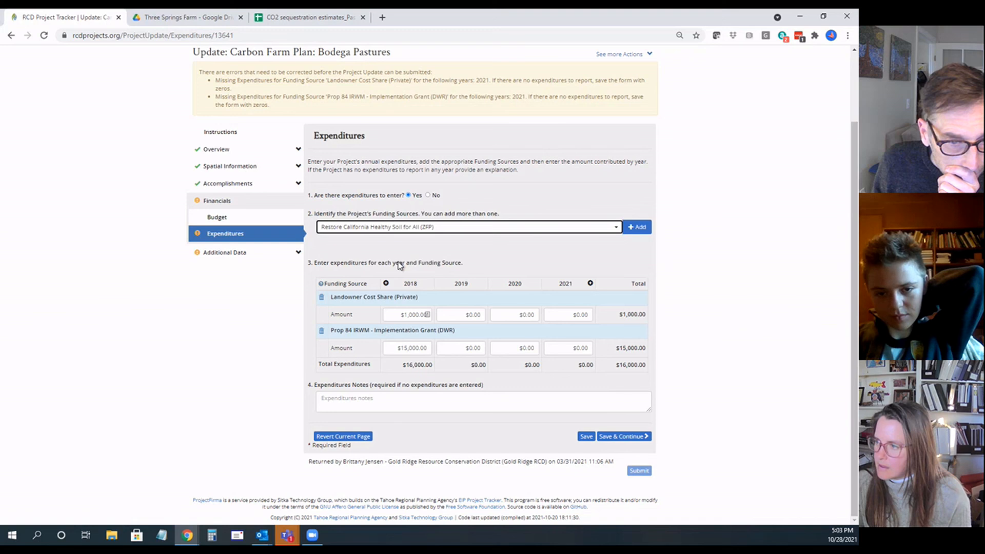
click(636, 227)
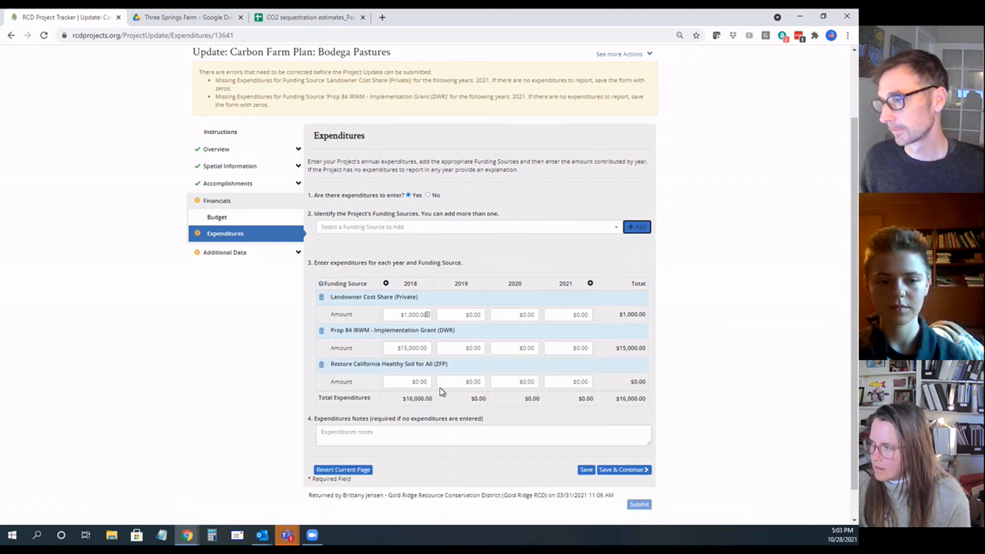
Step: Set the 2021 expenditure for Restore California Healthy Soil for All (ZFP) to $20,000, then save and continue to Classifications
click(583, 383)
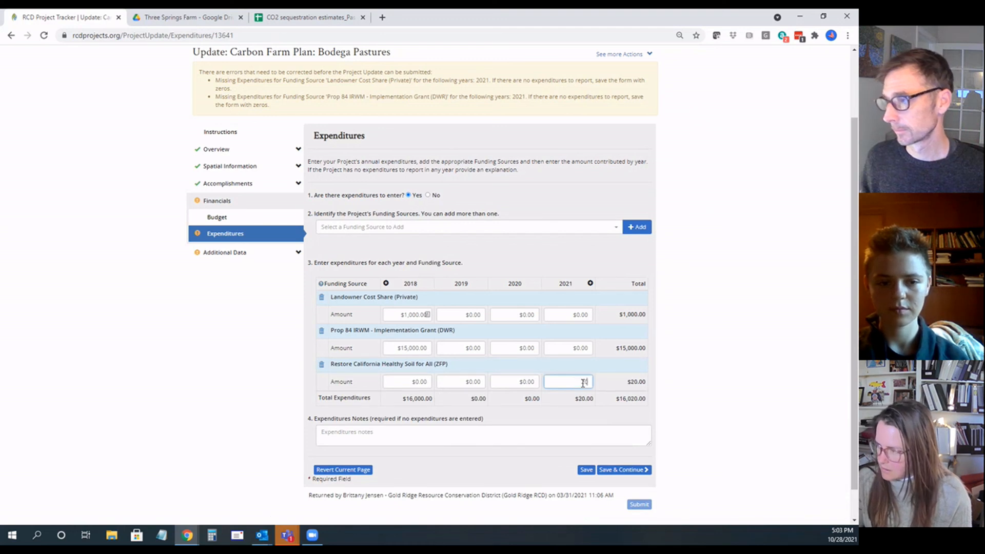
text(20000)
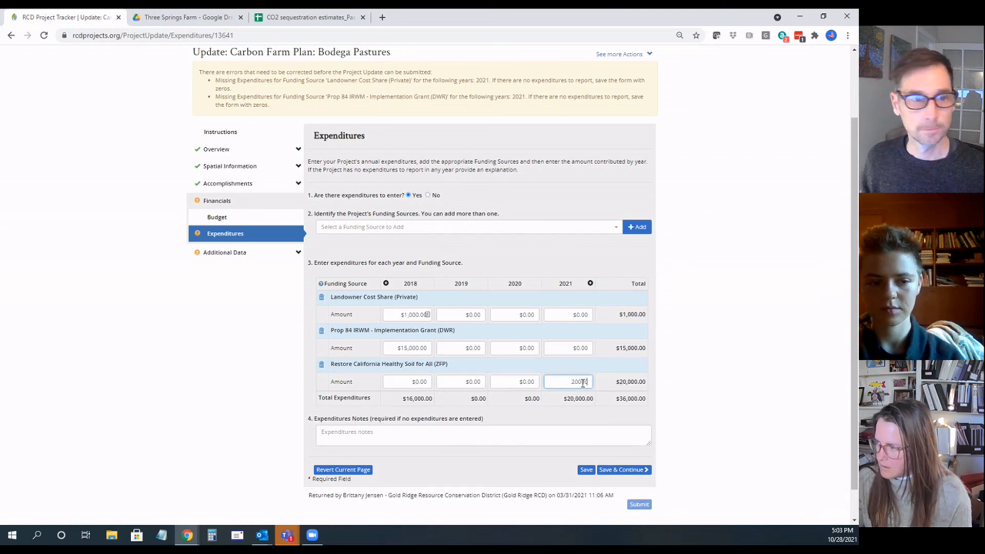
click(543, 425)
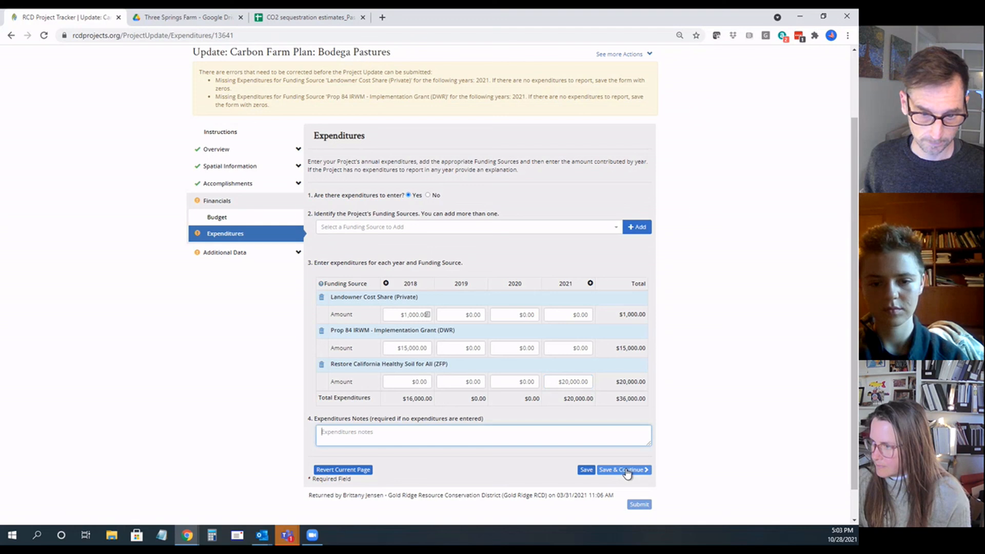
click(627, 471)
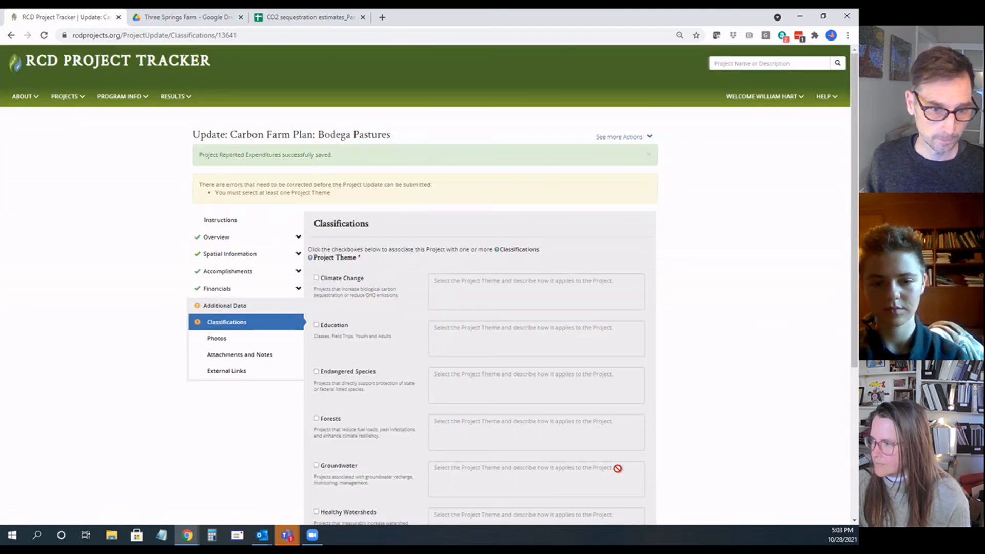
Step: Select Climate Change, Healthy Watersheds and Local Farms as the project's themes
scroll(281, 460, down, 4)
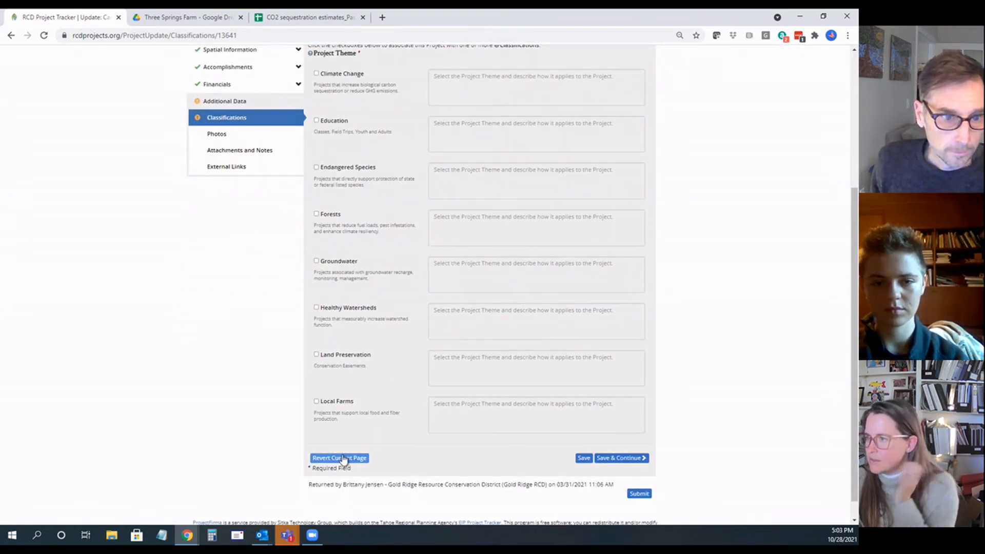
scroll(343, 458, up, 2)
click(316, 176)
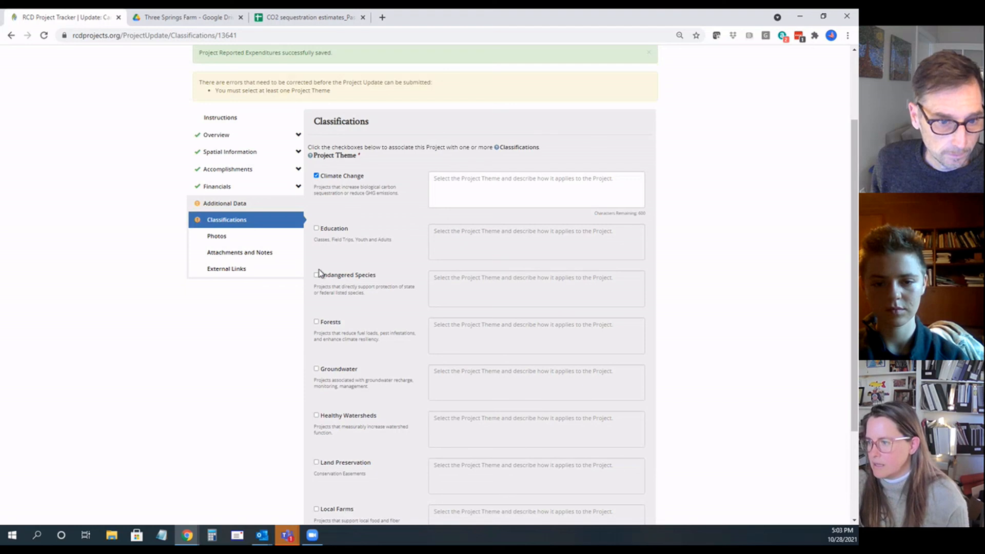
scroll(315, 380, down, 1)
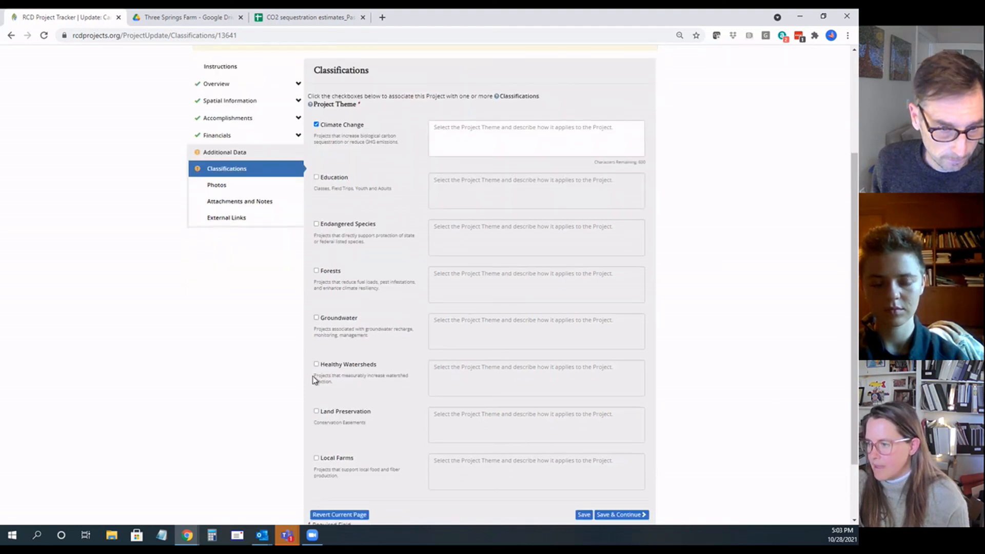
click(317, 365)
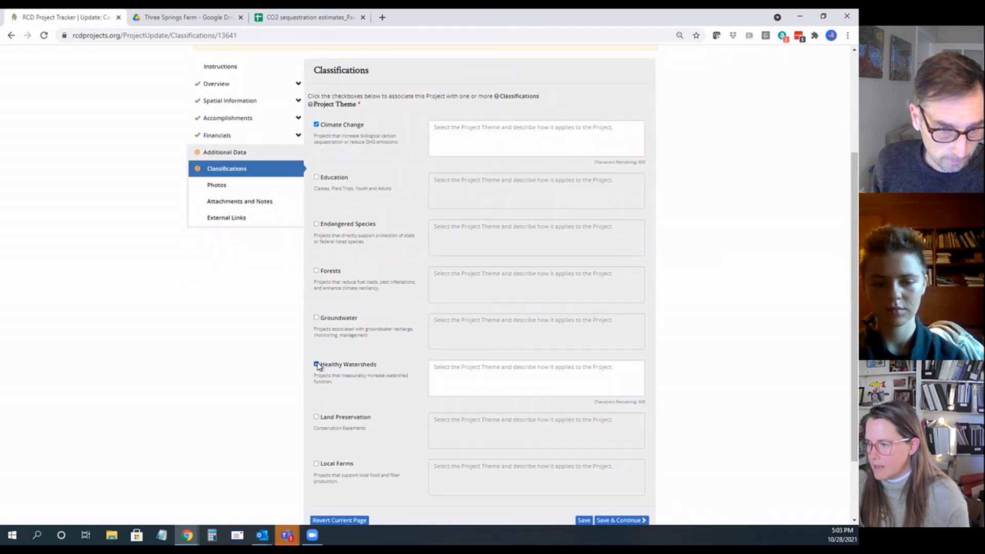
click(316, 464)
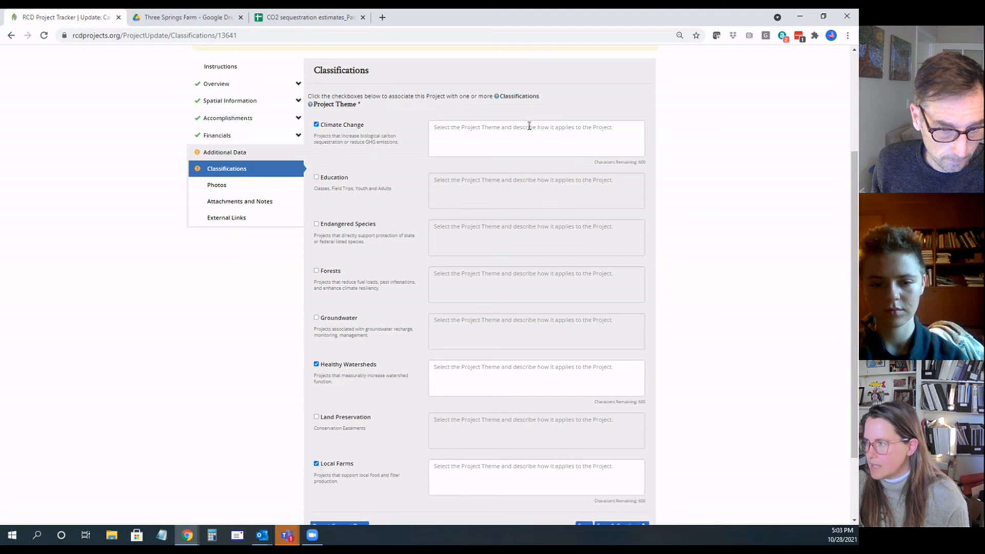
click(437, 129)
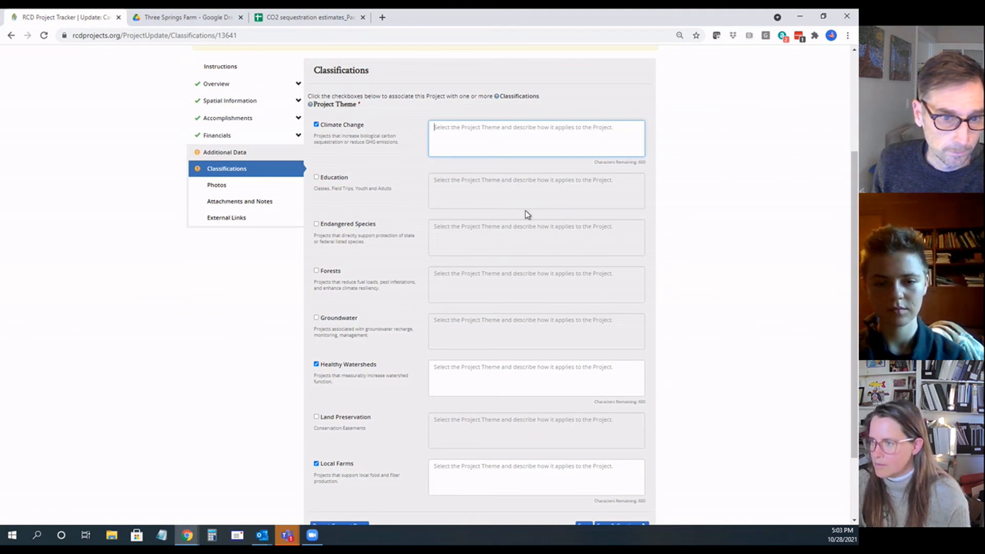
scroll(422, 285, down, 2)
scroll(422, 286, up, 4)
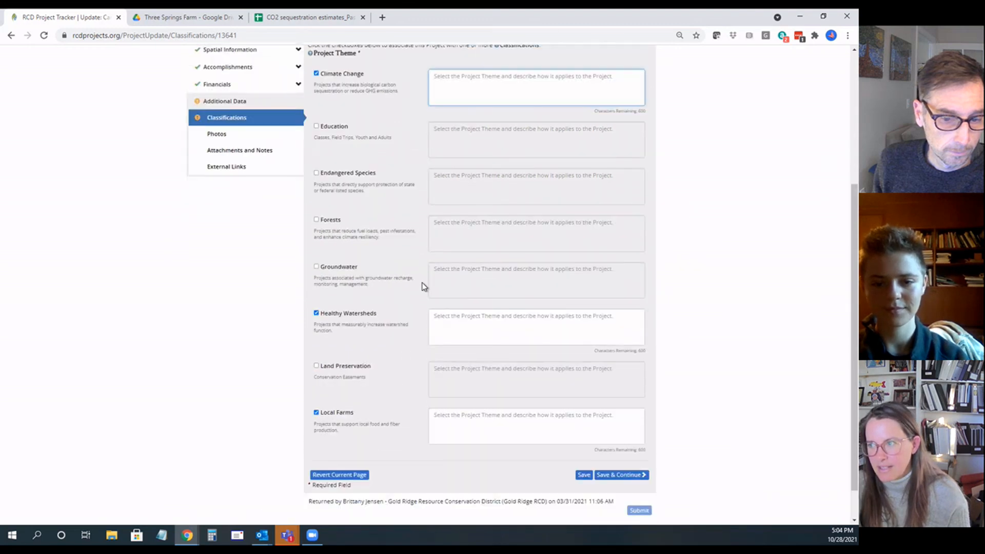